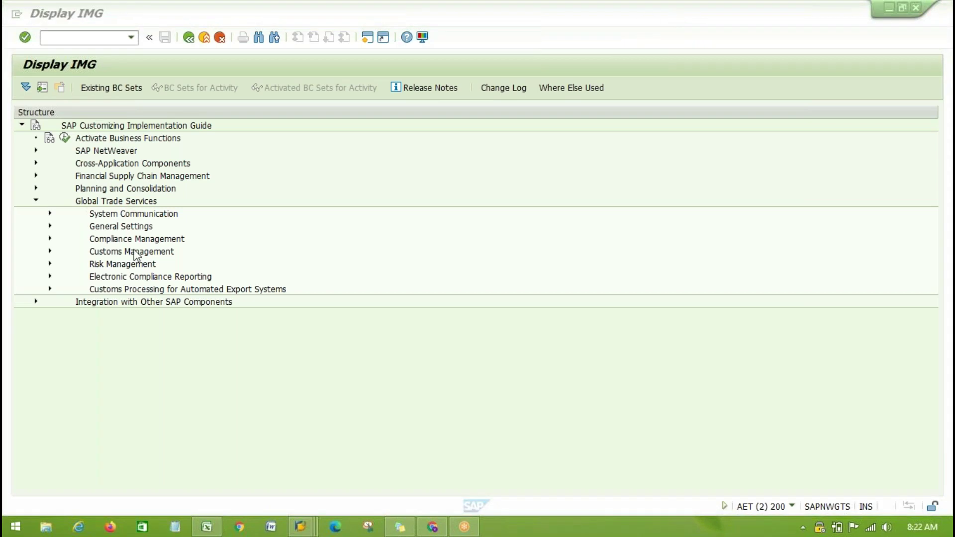
# Step: Select and expand the System Communication node to list its logical system activities
pyautogui.click(145, 214)
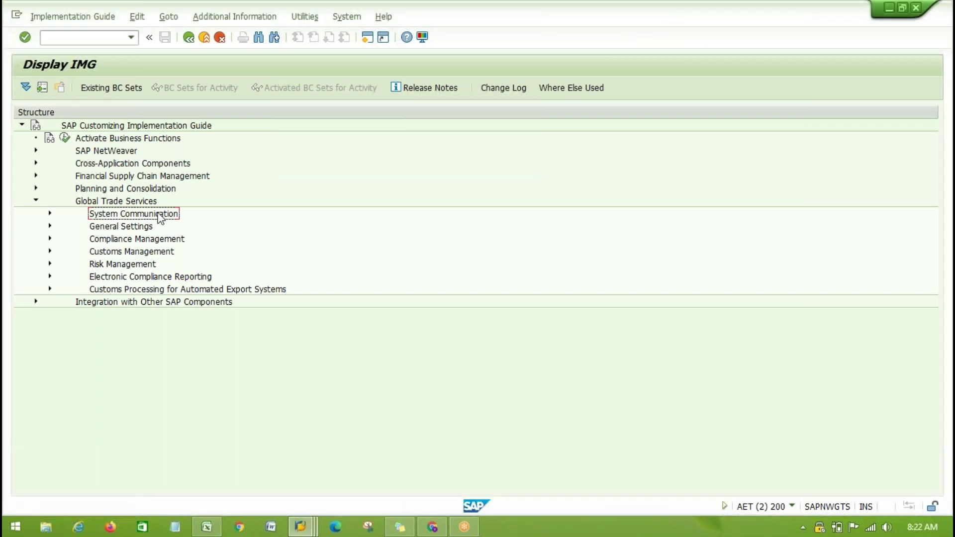
pyautogui.click(50, 214)
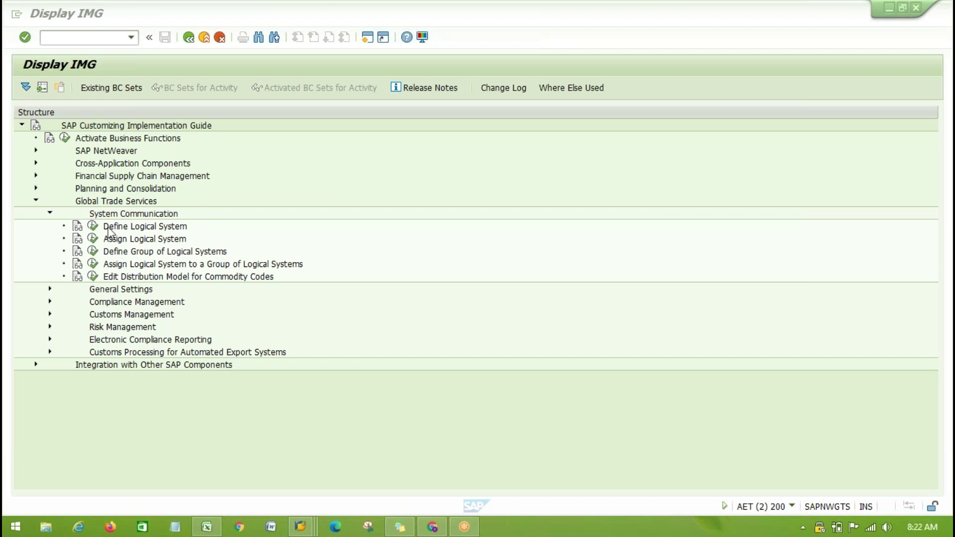
pyautogui.click(181, 226)
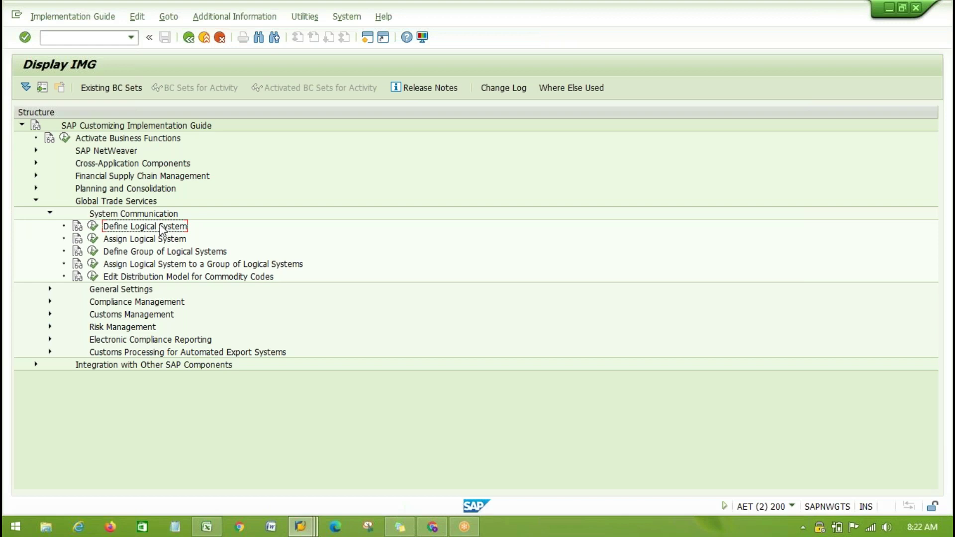
pyautogui.click(93, 226)
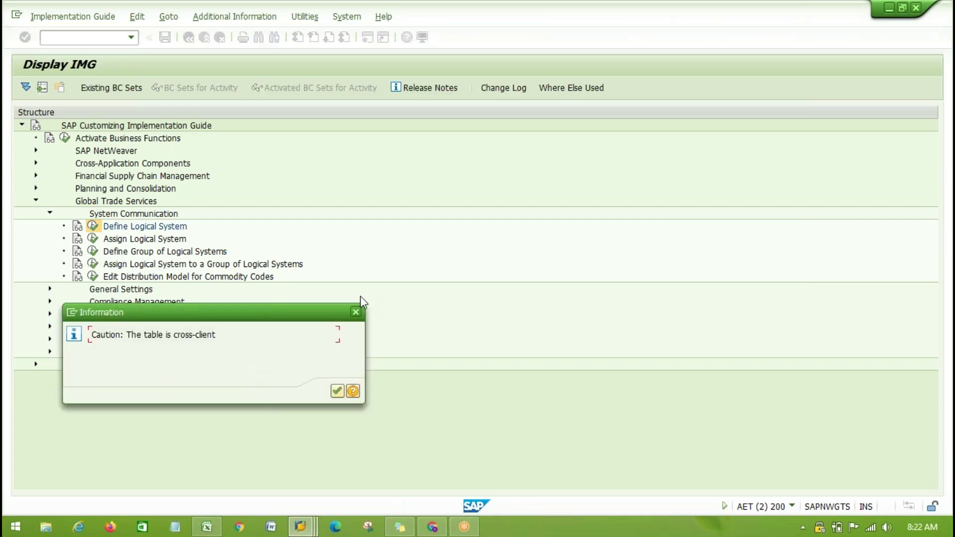
pyautogui.click(337, 391)
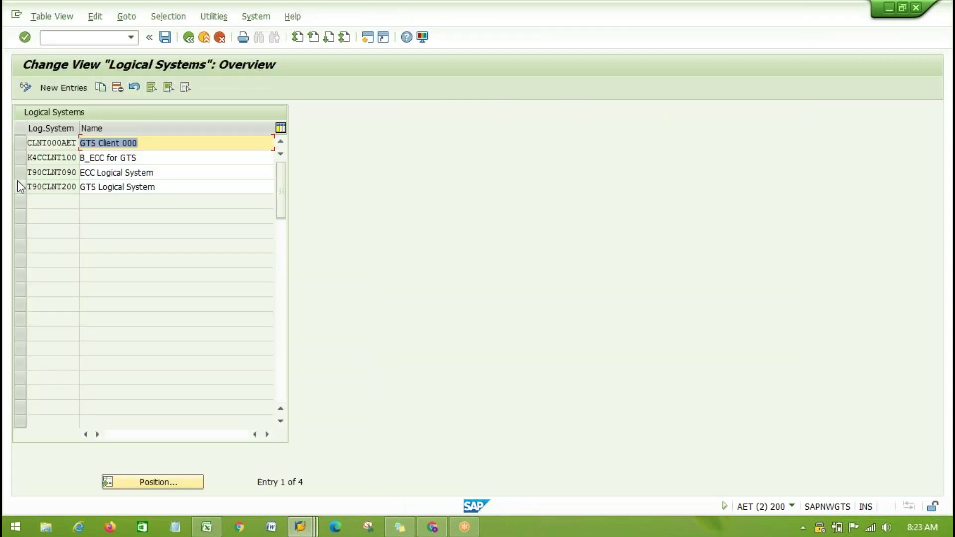
pyautogui.click(22, 174)
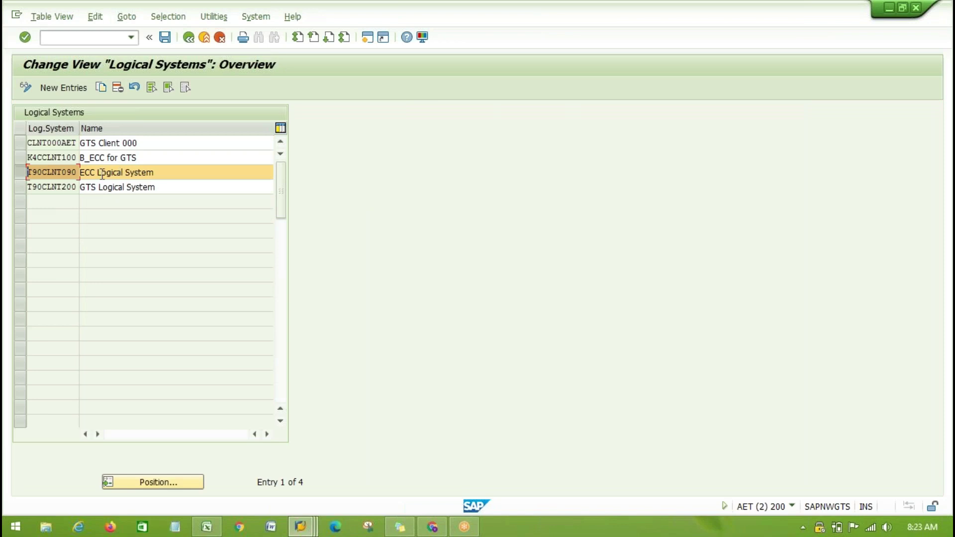
pyautogui.click(139, 172)
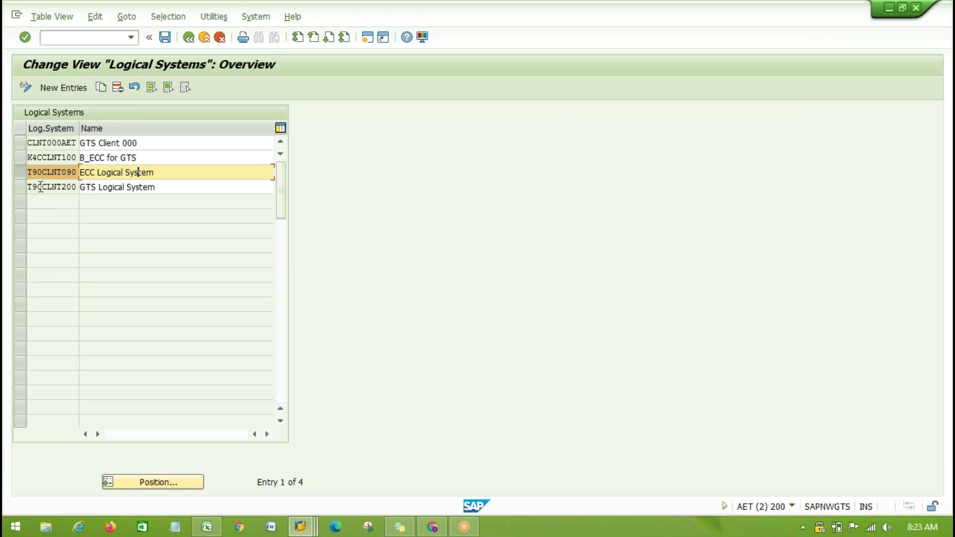
pyautogui.click(57, 187)
pyautogui.click(189, 38)
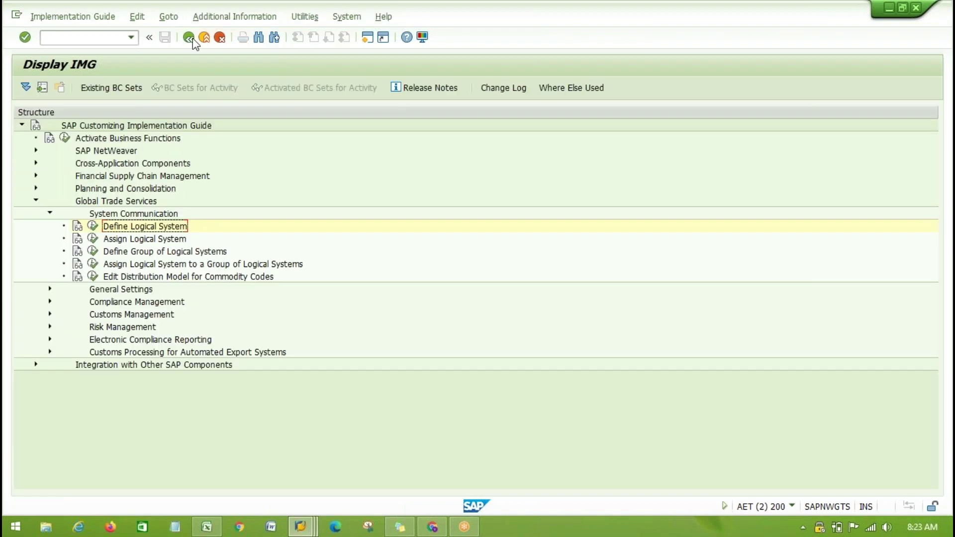
pyautogui.click(92, 238)
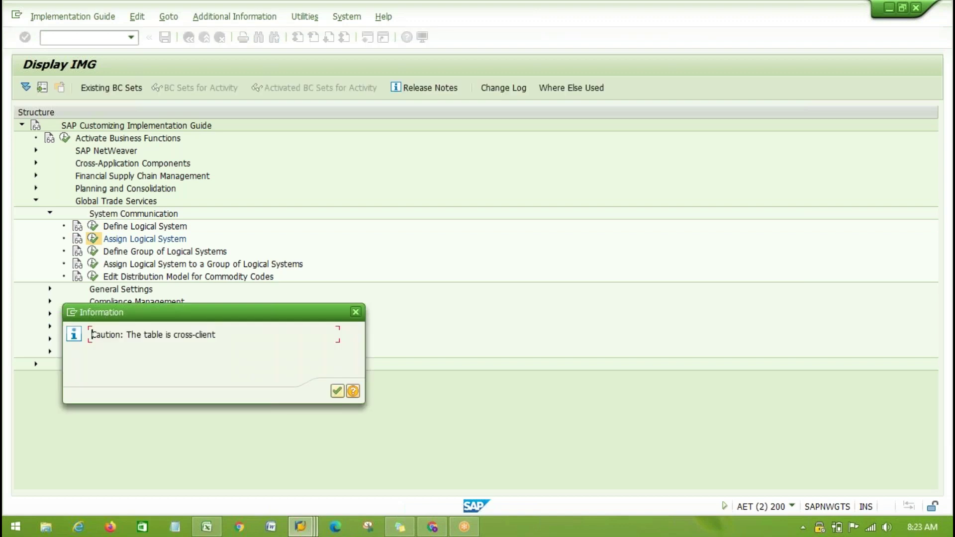
pyautogui.click(335, 392)
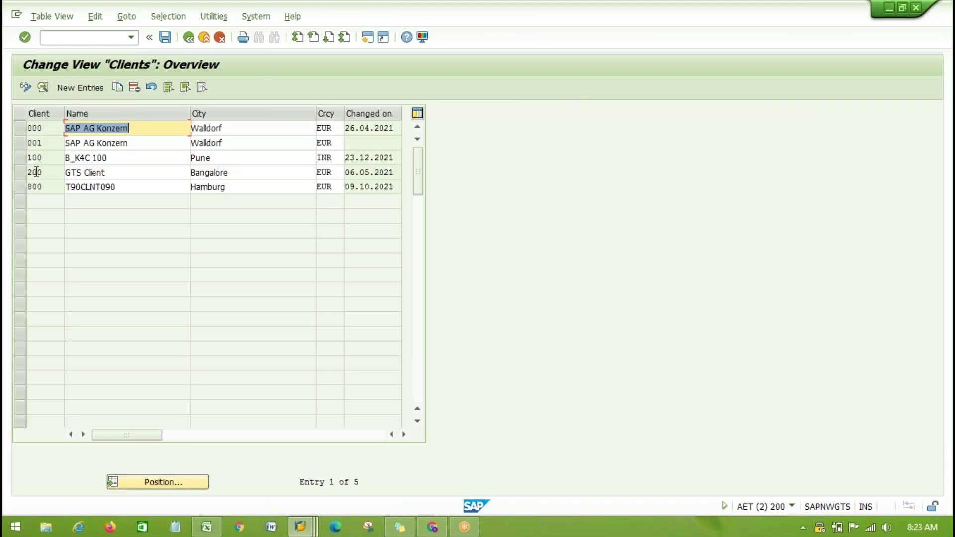
pyautogui.click(36, 171)
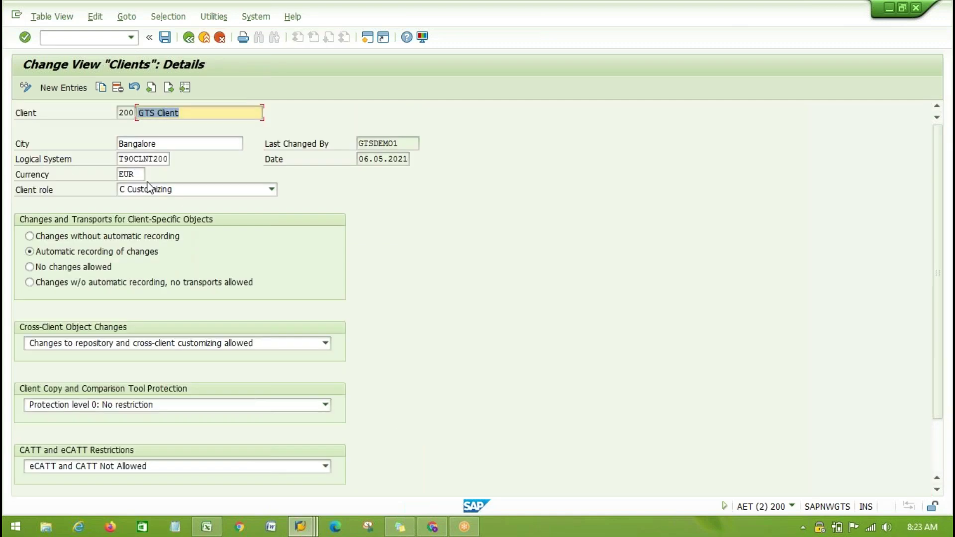
pyautogui.click(145, 158)
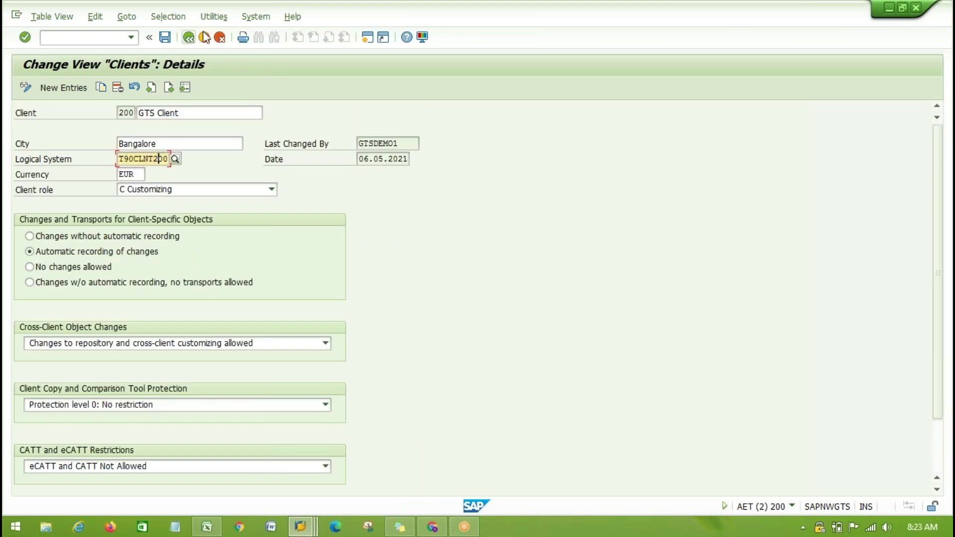
pyautogui.click(189, 39)
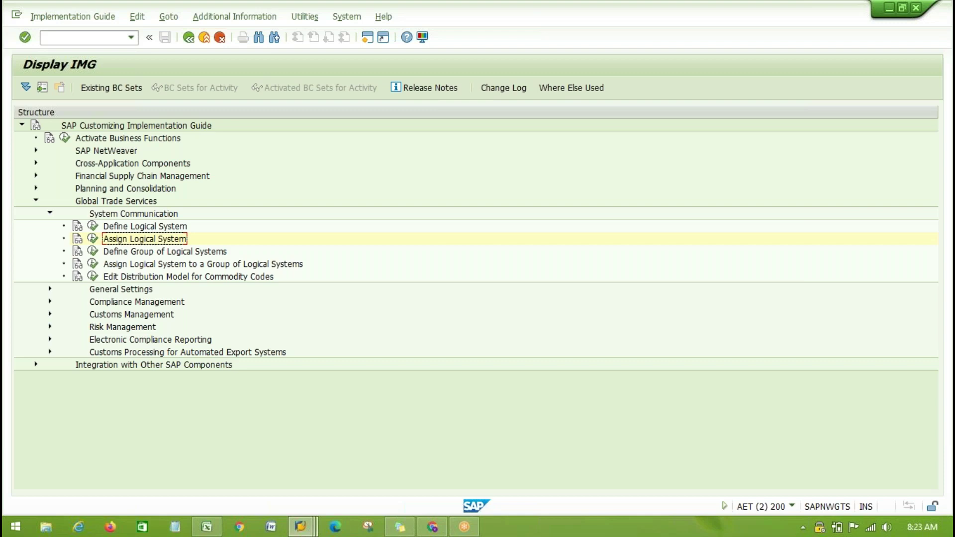
# Step: Exit the implementation guide and return to the customizing project screen
pyautogui.press('Return')
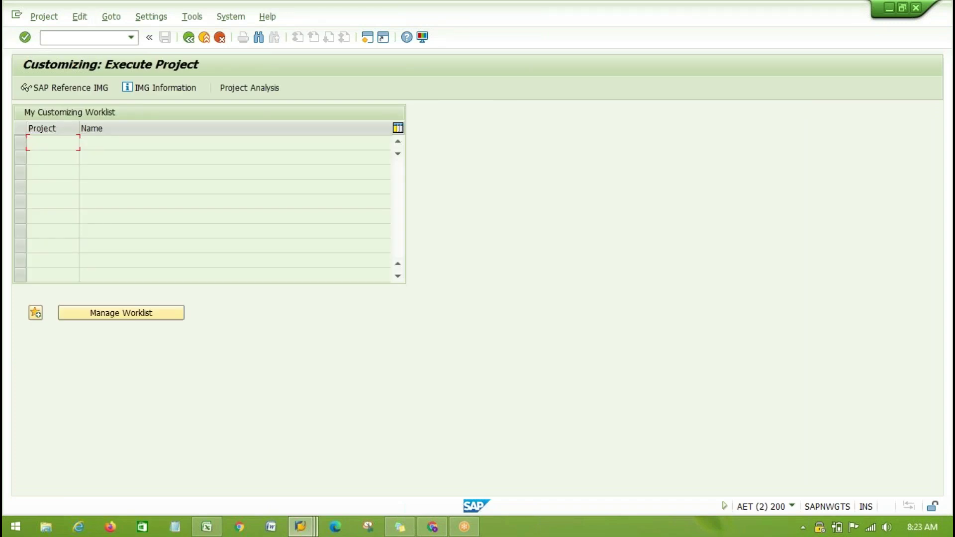
pyautogui.click(76, 89)
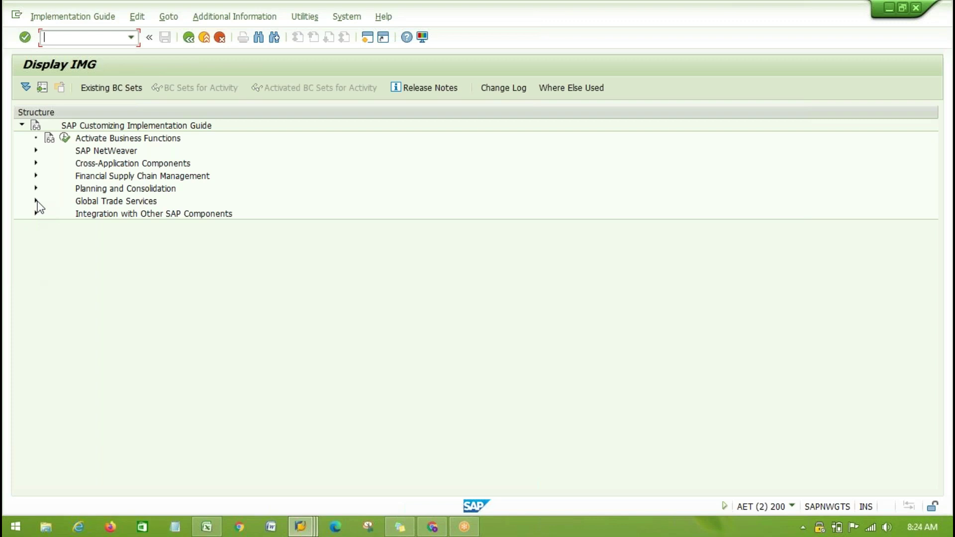
pyautogui.click(190, 40)
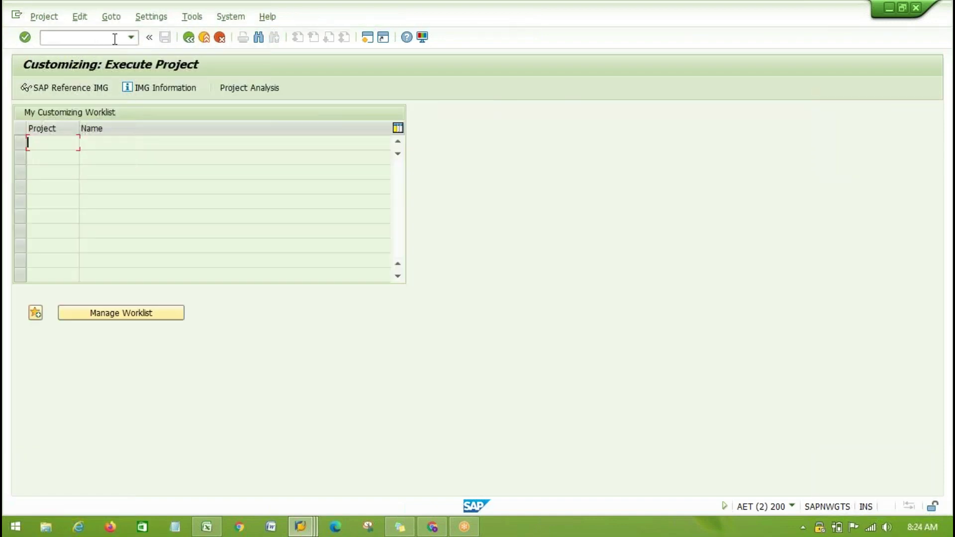
# Step: Run transaction /N/sapSLL/MENU_LEGAL to bring up the SAP Global Trade Services menu
pyautogui.click(78, 39)
pyautogui.write('/N')
pyautogui.write('/sapSLL/ME')
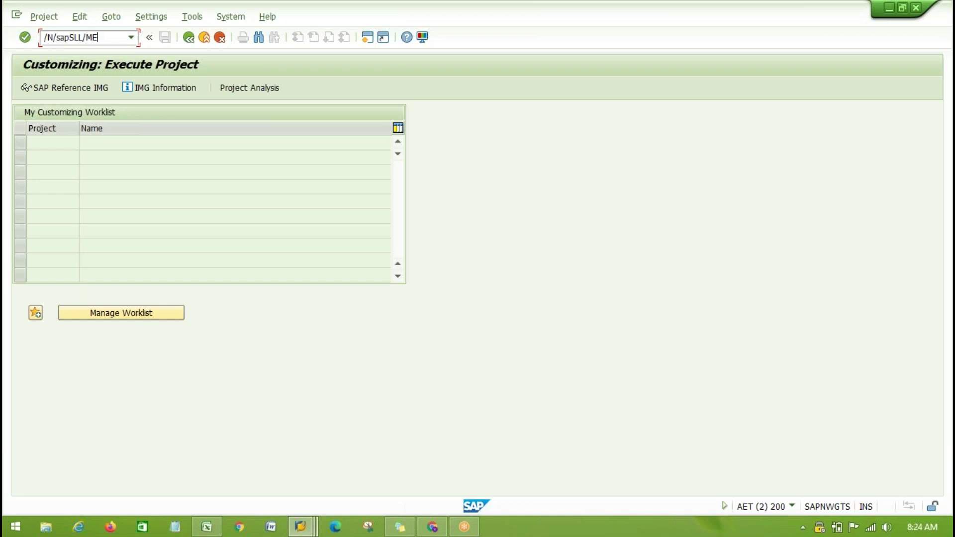
pyautogui.write('NU_LEGAL')
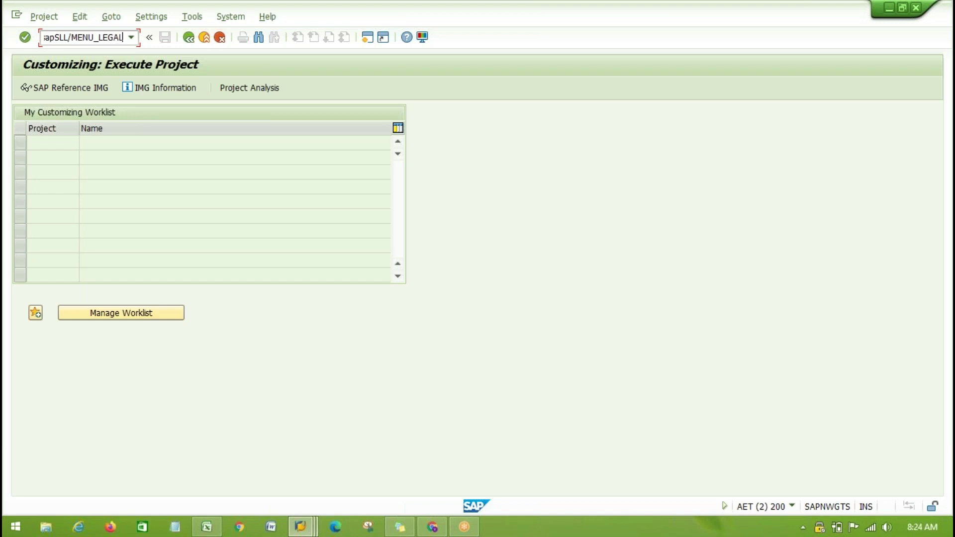
pyautogui.press('Return')
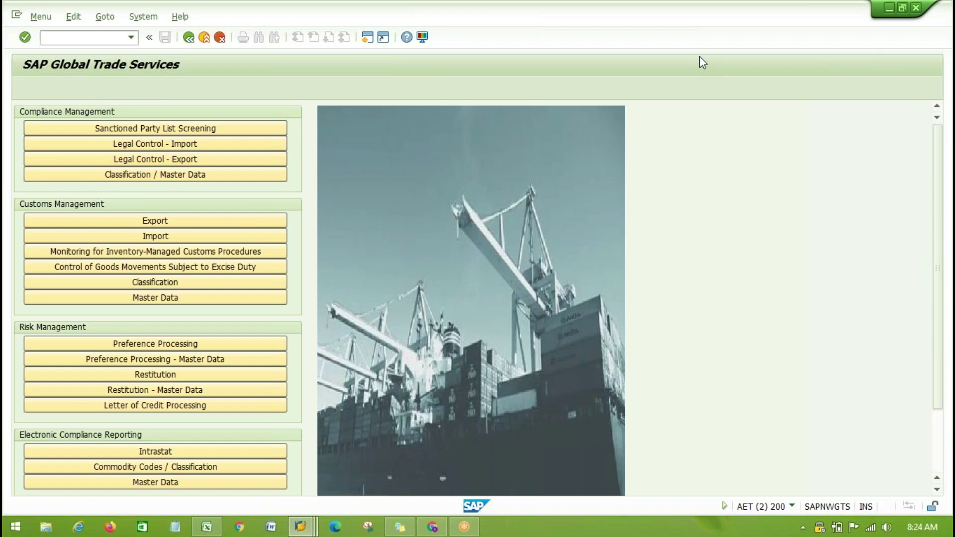
# Step: From System Administration's System Communication page, execute the Maintain RFC Destinations activity
pyautogui.scroll(-3, 326, 417)
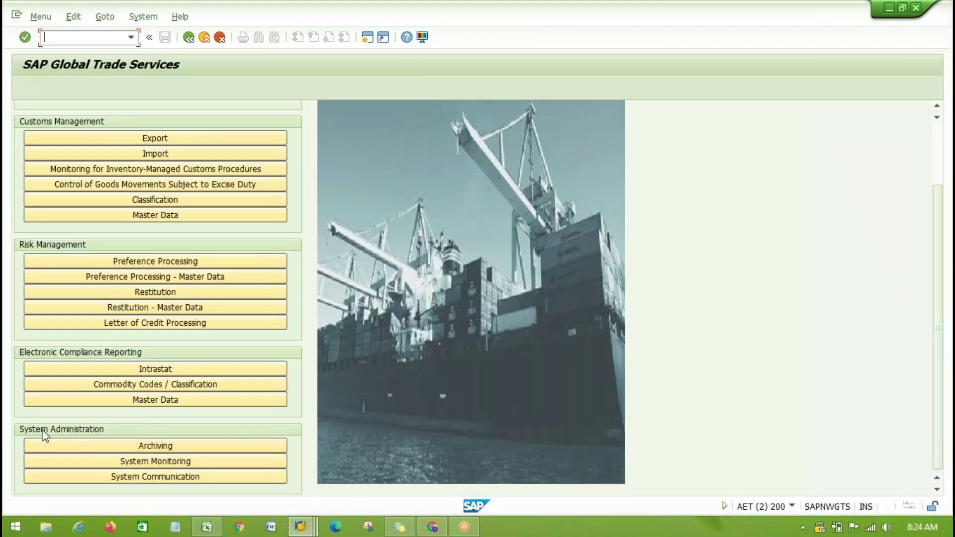
pyautogui.click(164, 478)
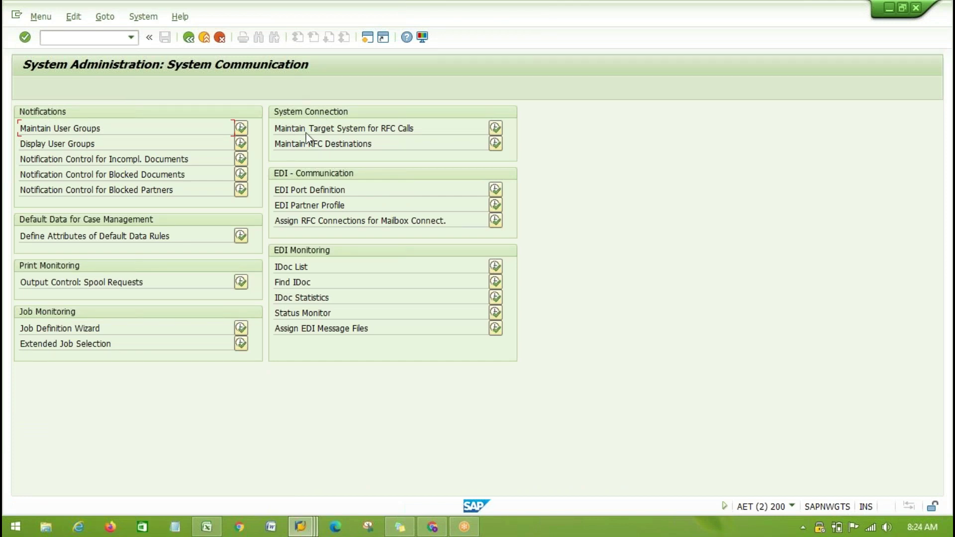
pyautogui.moveTo(281, 131); pyautogui.dragTo(461, 134)
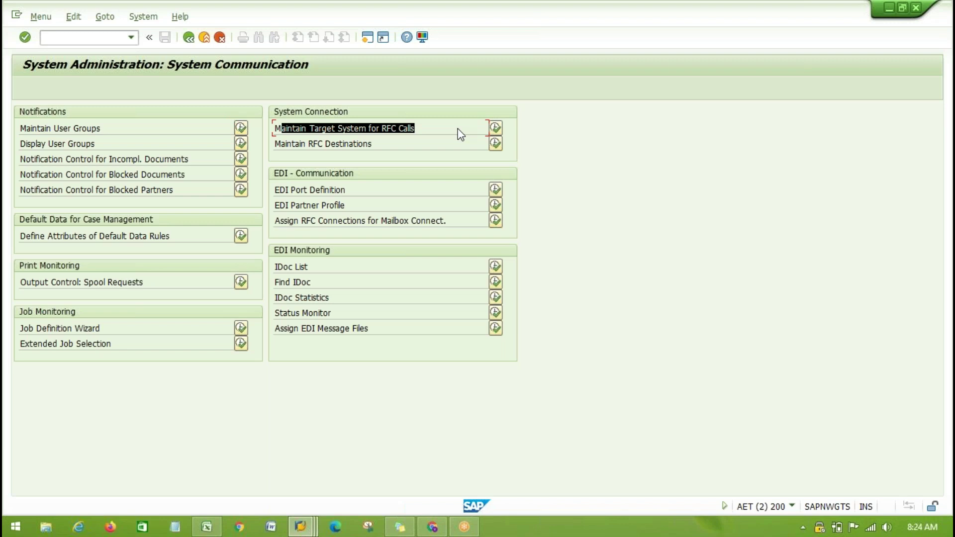
pyautogui.click(458, 133)
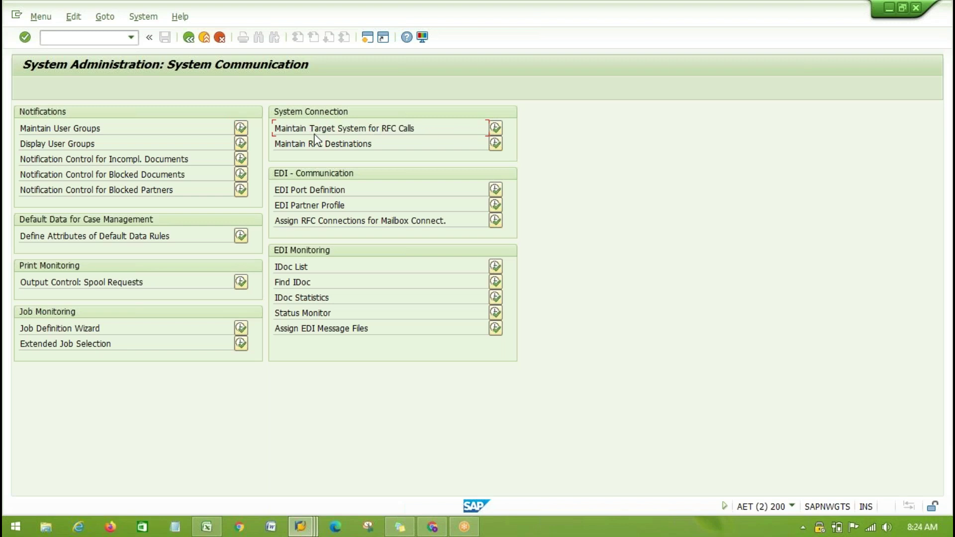
pyautogui.click(293, 148)
pyautogui.moveTo(290, 144); pyautogui.dragTo(406, 144)
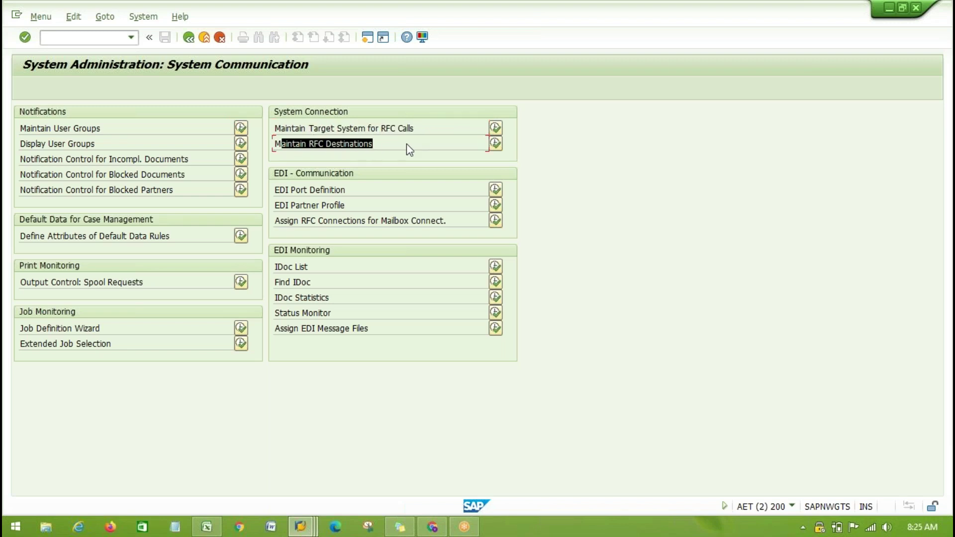
pyautogui.click(390, 142)
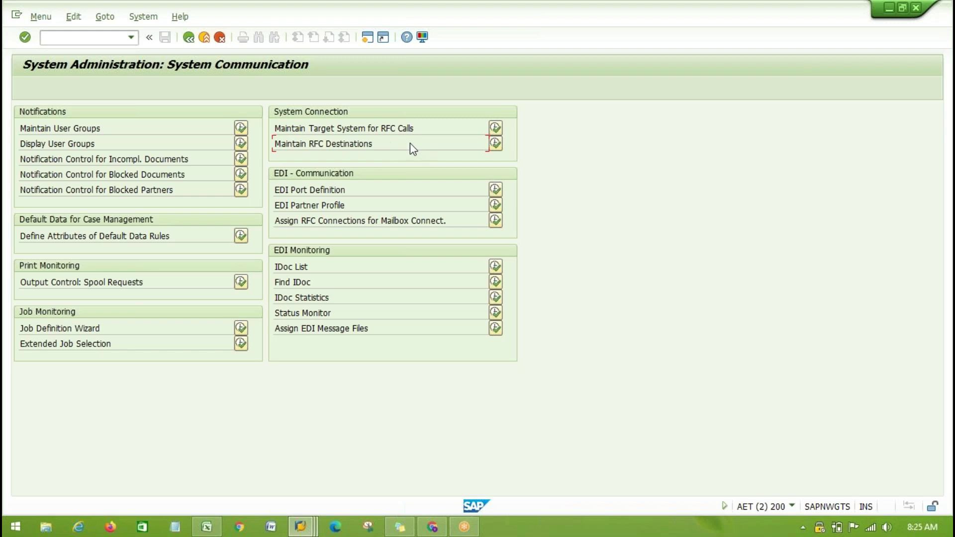
pyautogui.moveTo(277, 146); pyautogui.dragTo(410, 152)
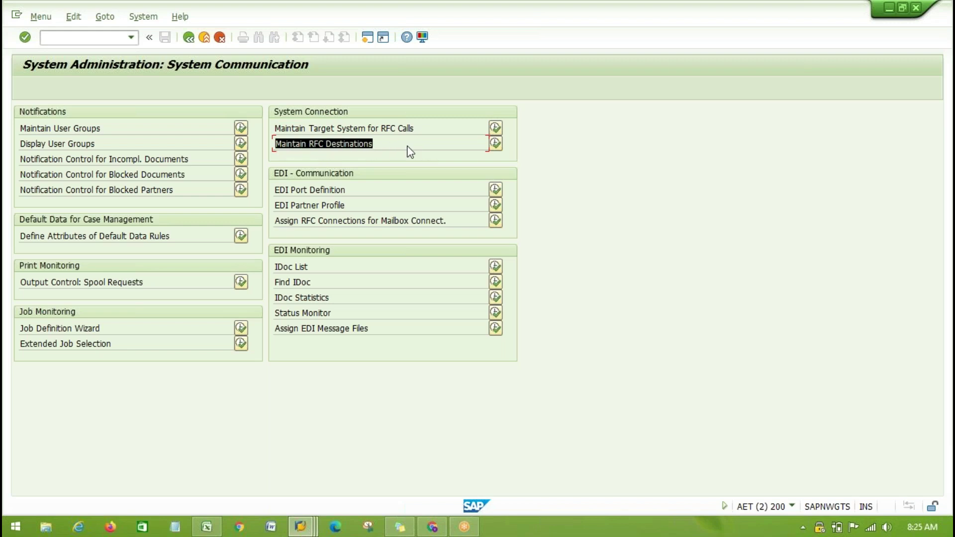
pyautogui.click(409, 151)
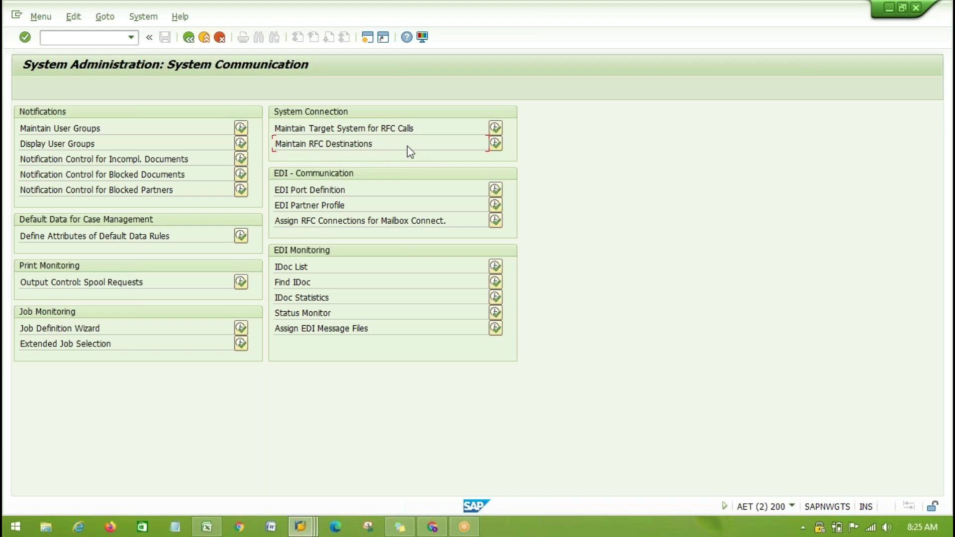
pyautogui.click(496, 128)
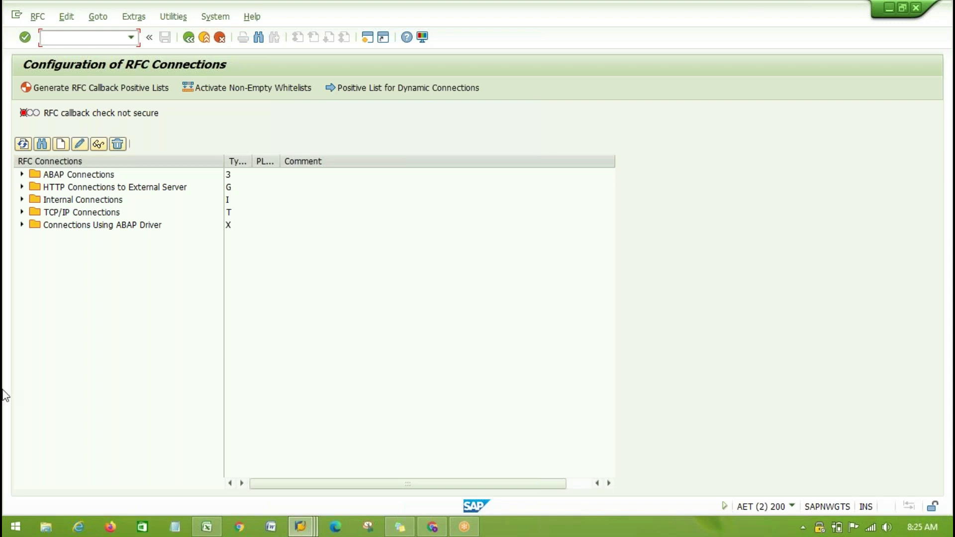
# Step: Expand ABAP Connections and open RFC destination T90CLNT090
pyautogui.click(55, 176)
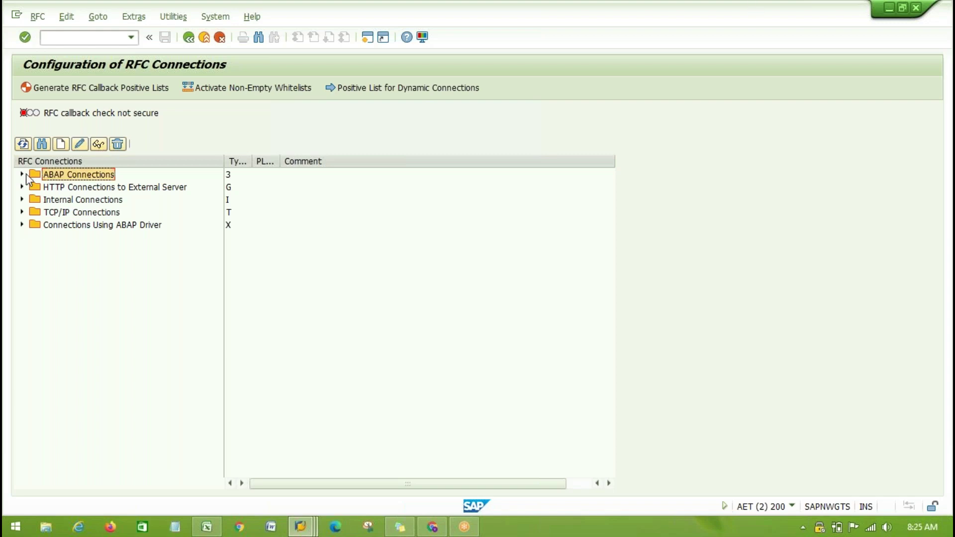
pyautogui.click(22, 174)
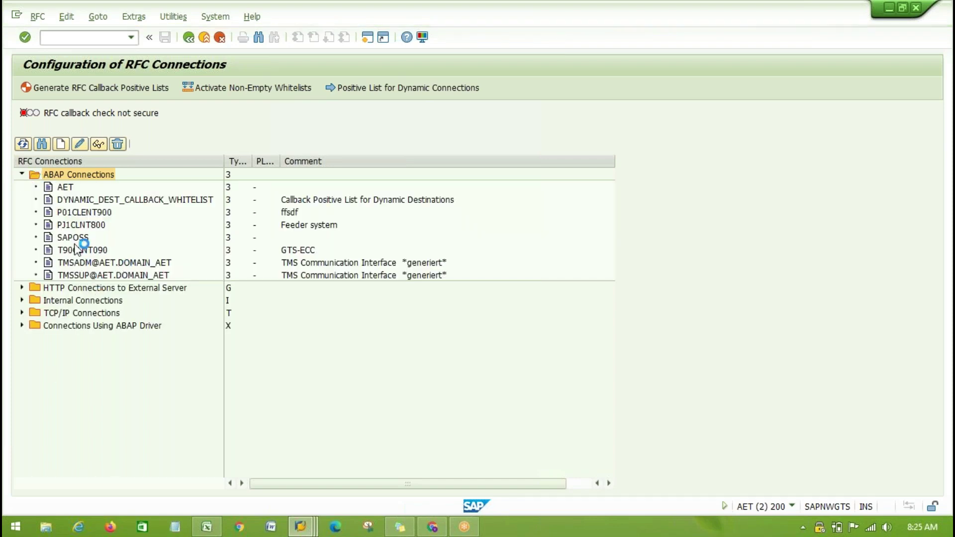
pyautogui.click(82, 250)
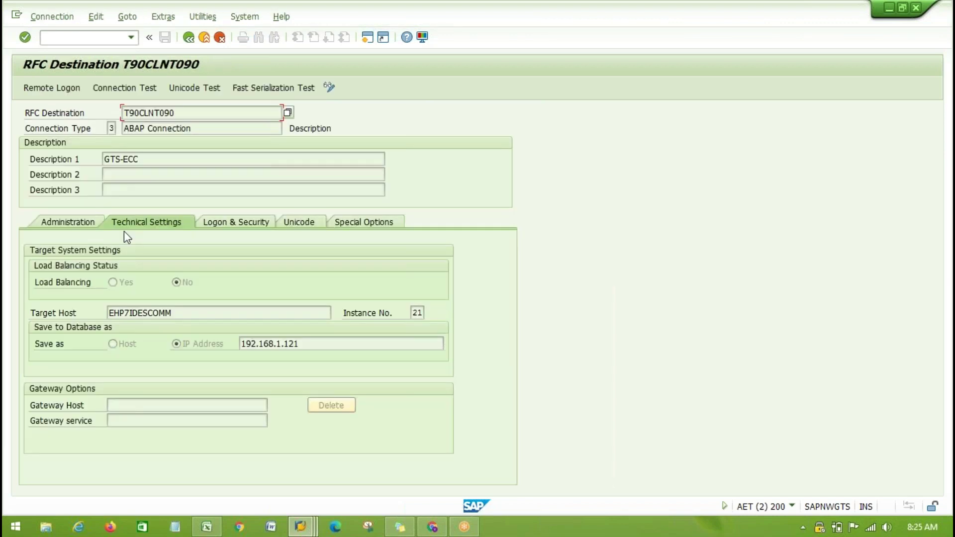
# Step: Review T90CLNT090's target host EHP7IDESCOMM, its IP address and instance number 21
pyautogui.moveTo(189, 312); pyautogui.dragTo(108, 313)
pyautogui.click(109, 313)
pyautogui.moveTo(299, 344); pyautogui.dragTo(224, 343)
pyautogui.click(241, 343)
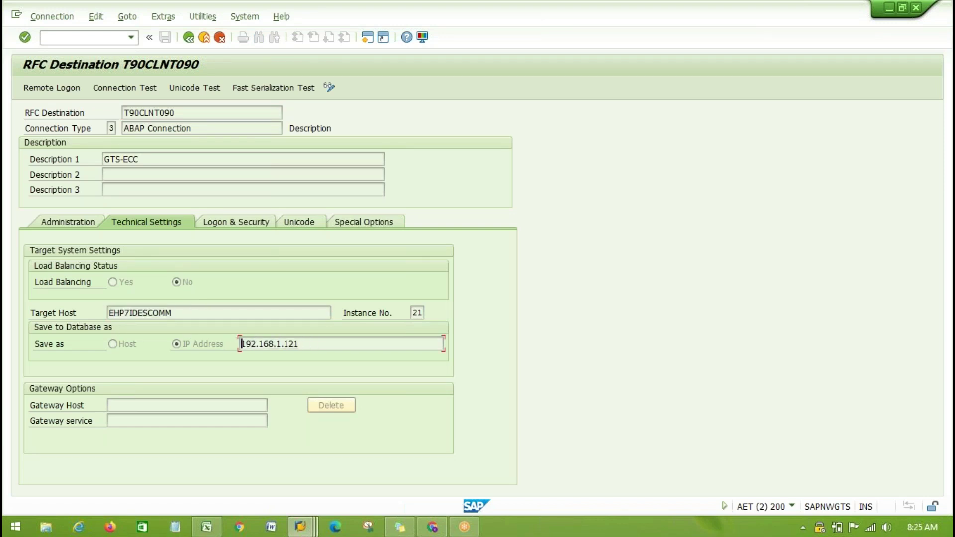
pyautogui.click(415, 313)
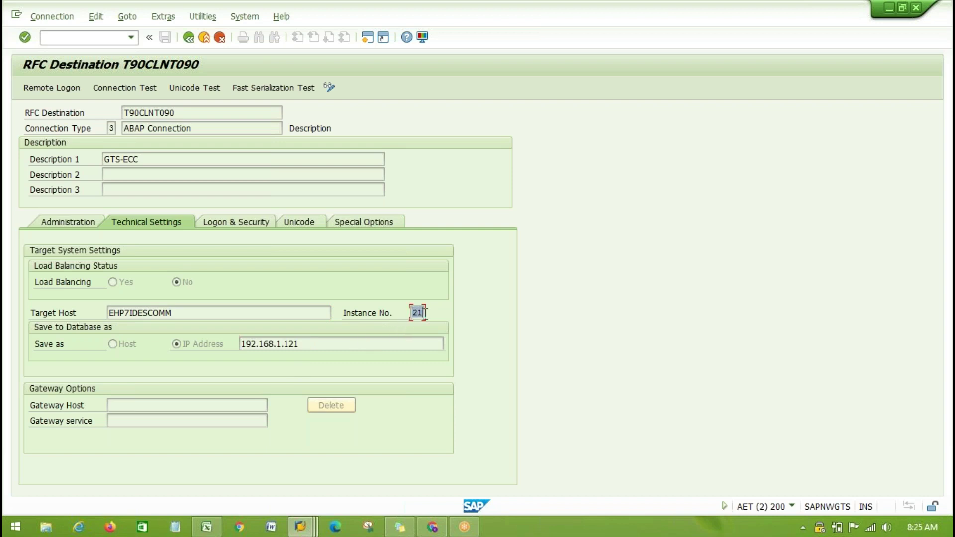
# Step: Check the Logon & Security settings and run a successful connection test for T90CLNT090
pyautogui.click(232, 222)
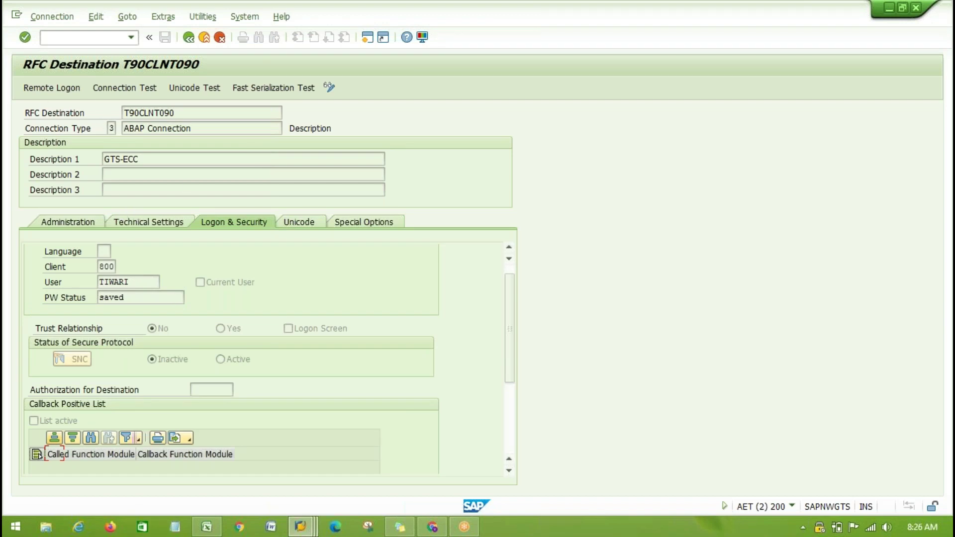
pyautogui.click(114, 85)
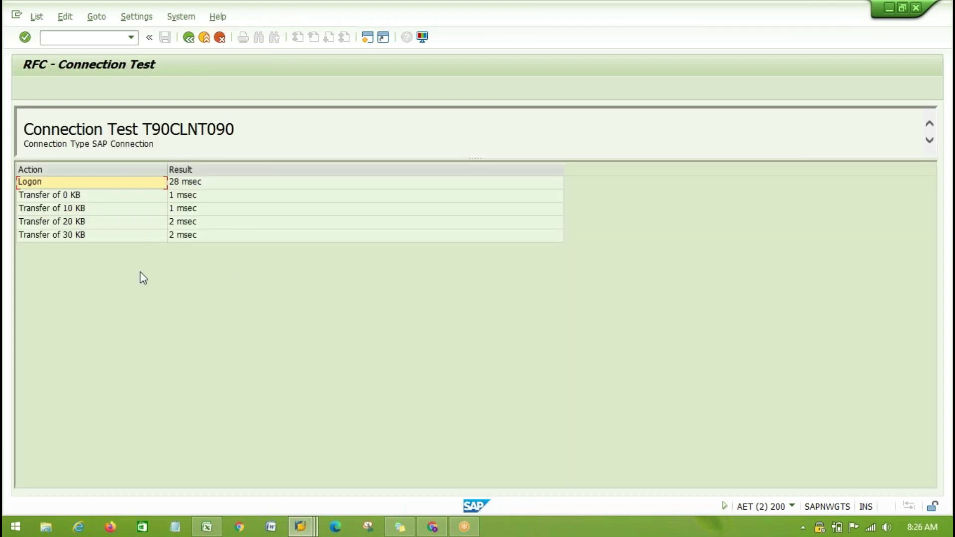
pyautogui.click(188, 38)
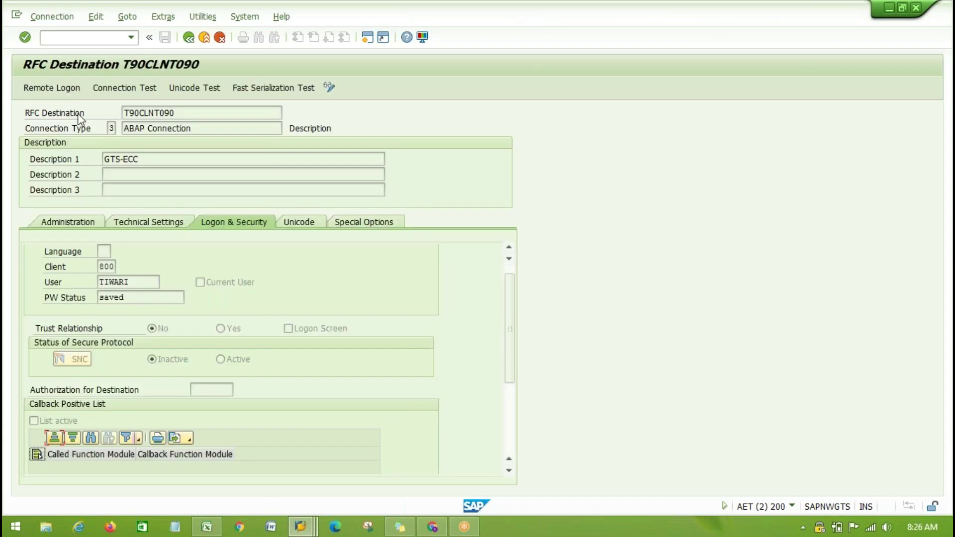
# Step: Remote-log on via T90CLNT090 to the target system's Easy Access menu, then back out to System Communication
pyautogui.click(50, 88)
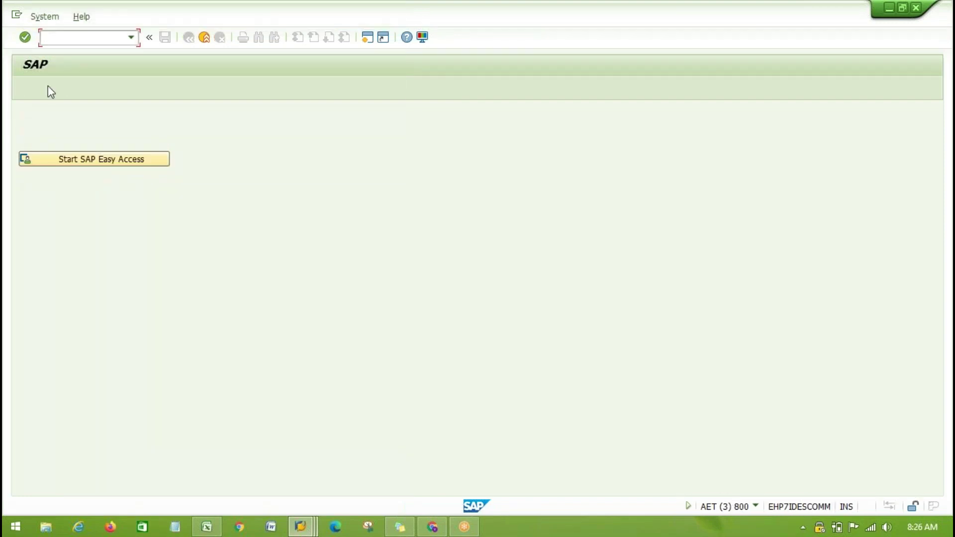
pyautogui.click(97, 159)
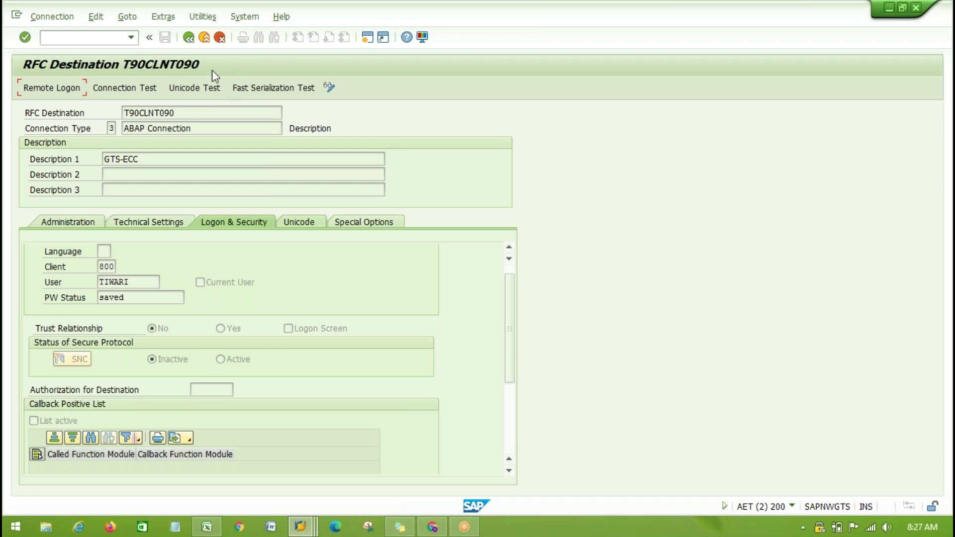
pyautogui.click(189, 37)
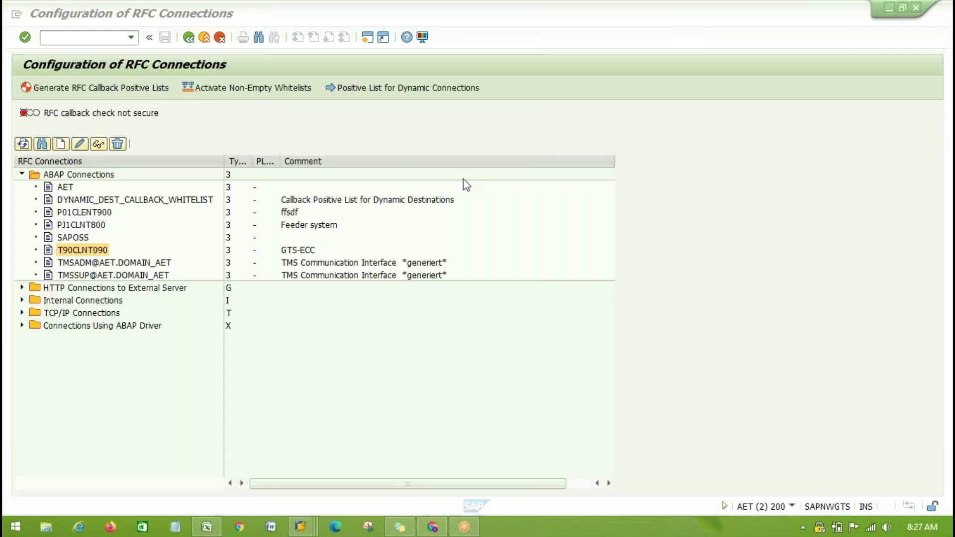
pyautogui.click(189, 38)
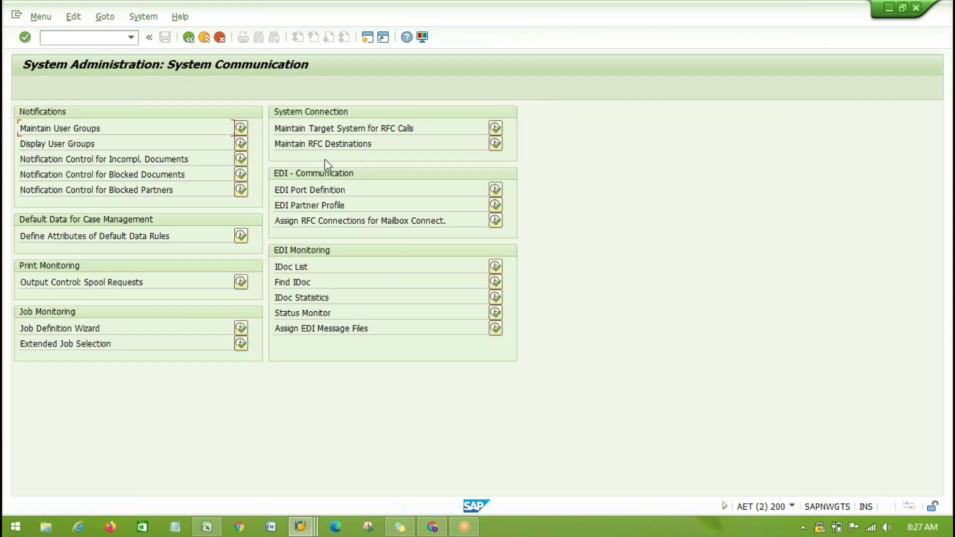
# Step: Open T90CLNT090's standard BAPI destination assignment under Maintain RFC Destinations, then cancel without changes
pyautogui.click(284, 147)
pyautogui.click(495, 144)
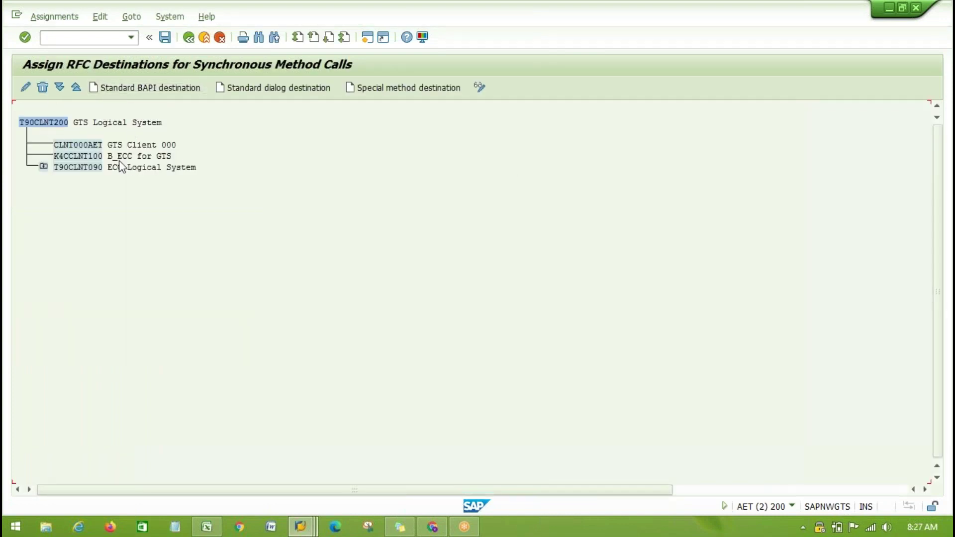
pyautogui.click(43, 166)
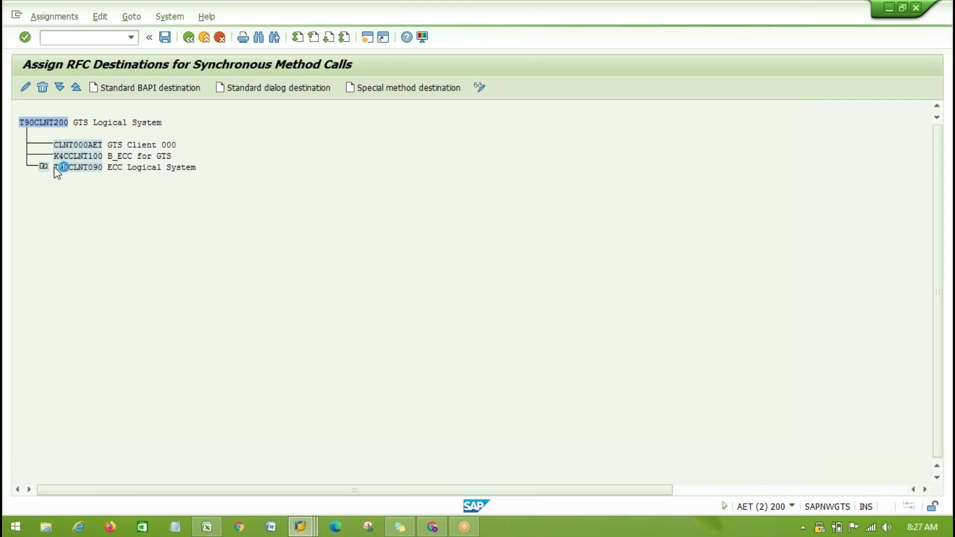
pyautogui.click(63, 189)
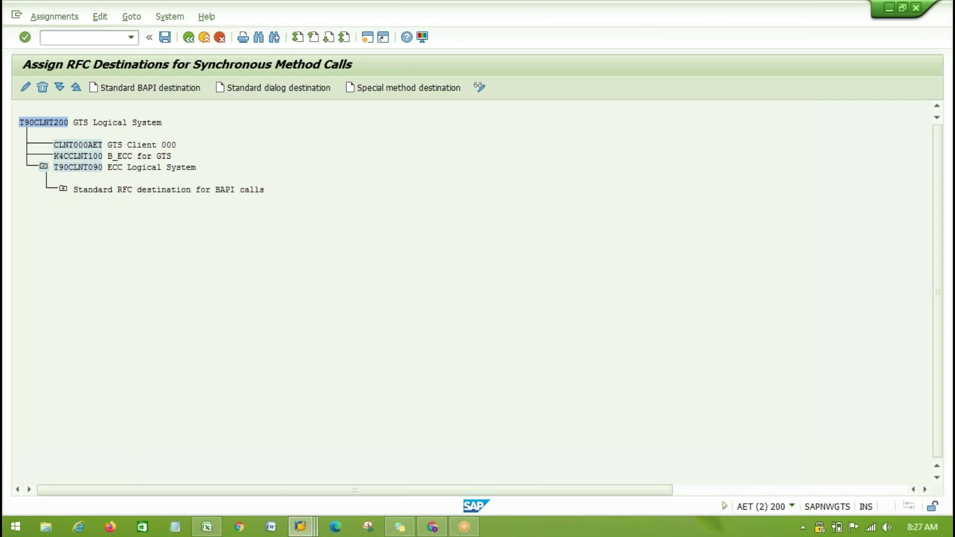
pyautogui.doubleClick(117, 213)
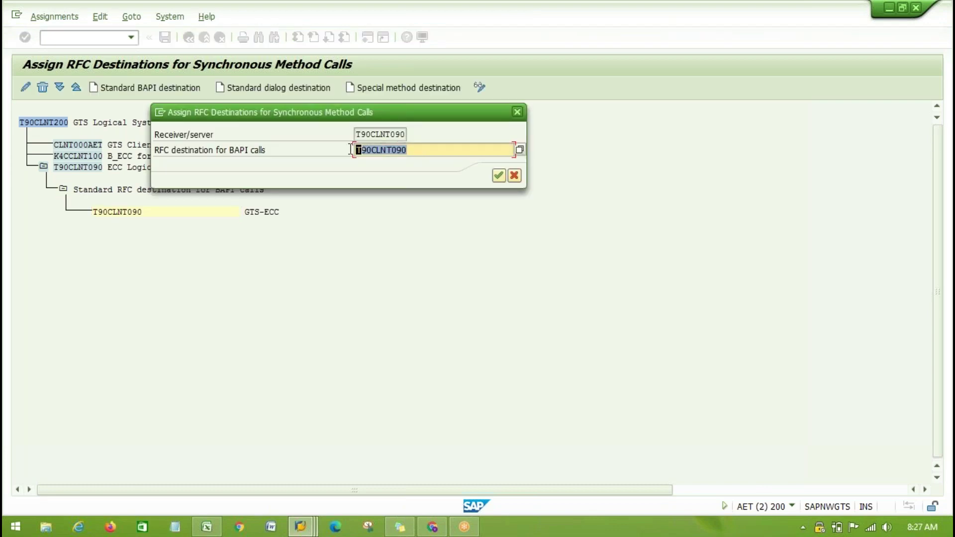
pyautogui.click(519, 114)
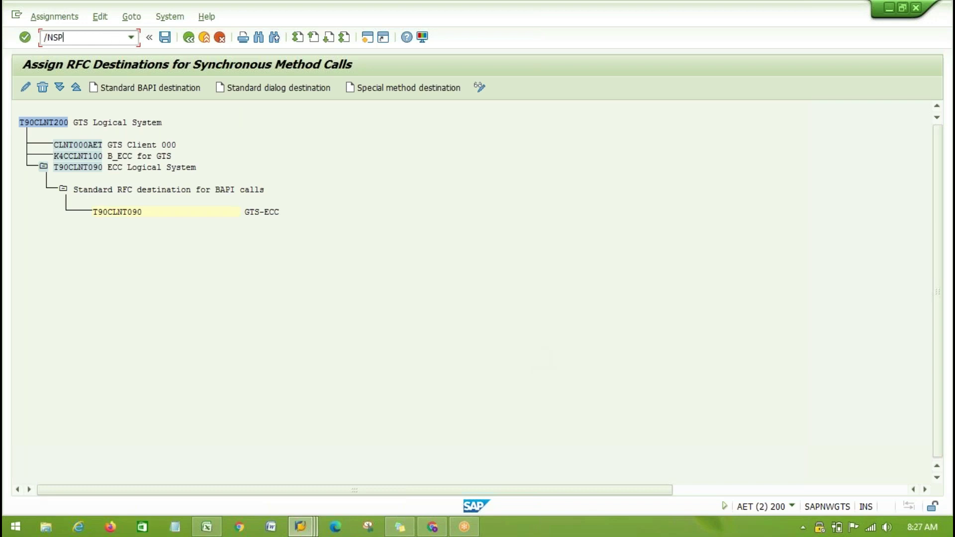
# Step: Open the SAP Reference IMG and expand Global Trade Services > System Communication
pyautogui.press('Return')
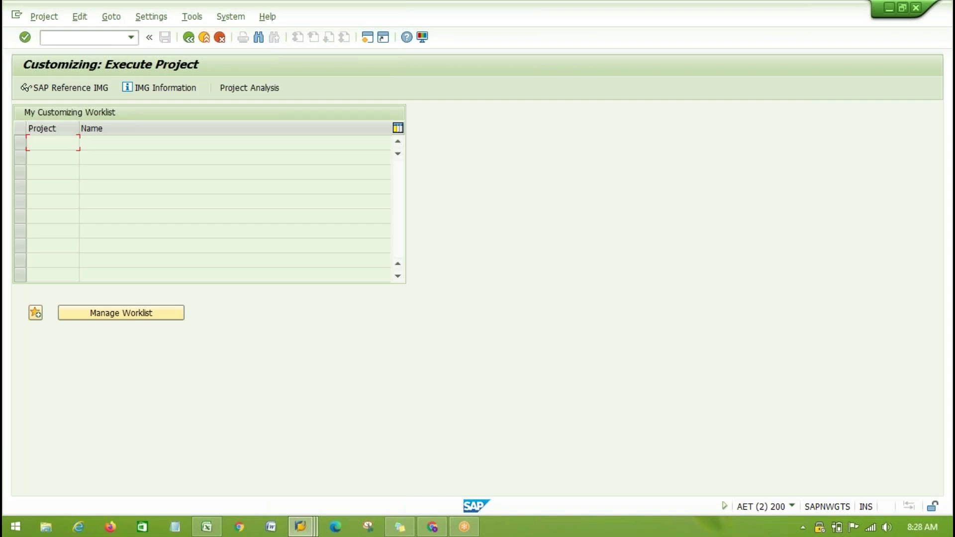
pyautogui.click(50, 88)
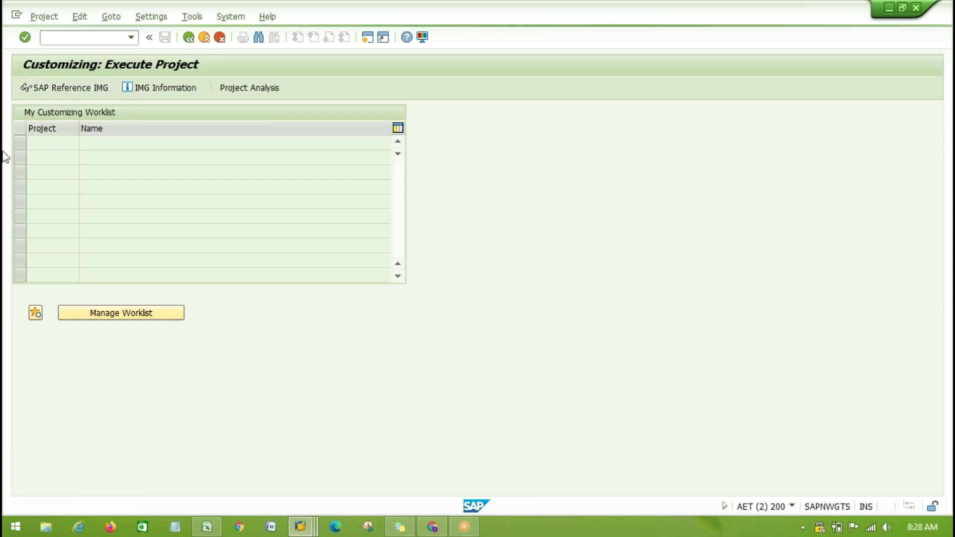
pyautogui.click(36, 200)
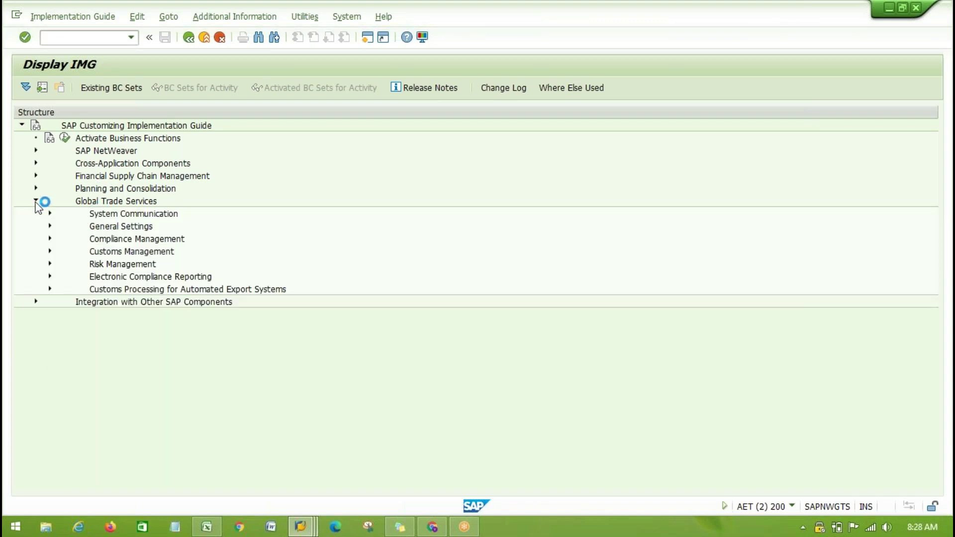
pyautogui.click(105, 217)
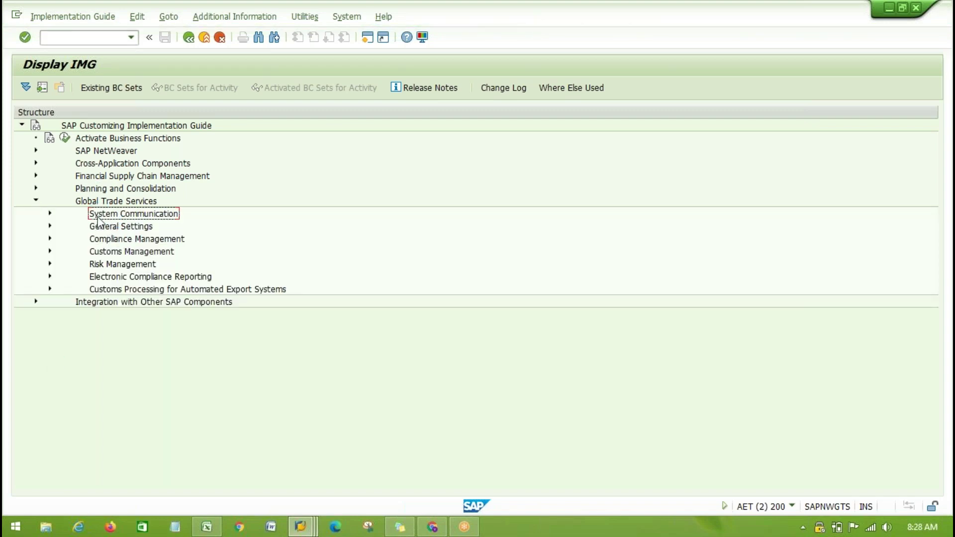
pyautogui.click(50, 213)
# Step: Browse the System Communication activities, pointing out Define Groups of Logical Systems
pyautogui.click(145, 228)
pyautogui.click(168, 241)
pyautogui.click(152, 254)
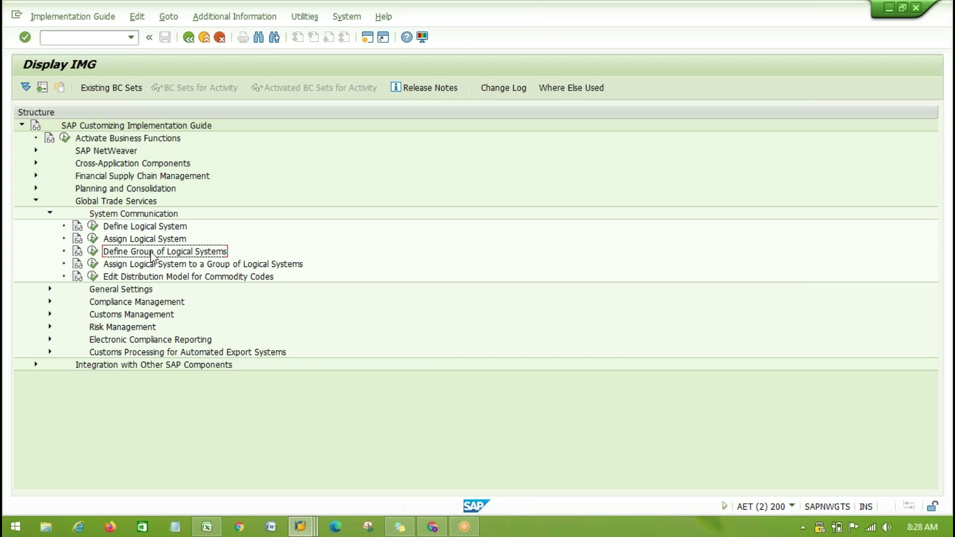
pyautogui.click(207, 527)
# Step: After checking Sheet4, type 'Logical system group/feeder system group' into Sheet2 cell J29
pyautogui.scroll(-11, 429, 271)
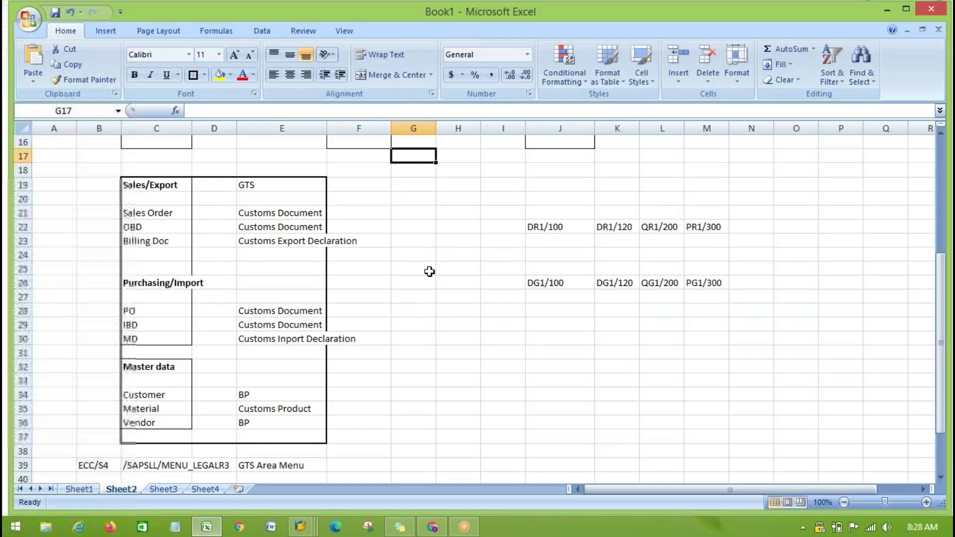
pyautogui.click(204, 489)
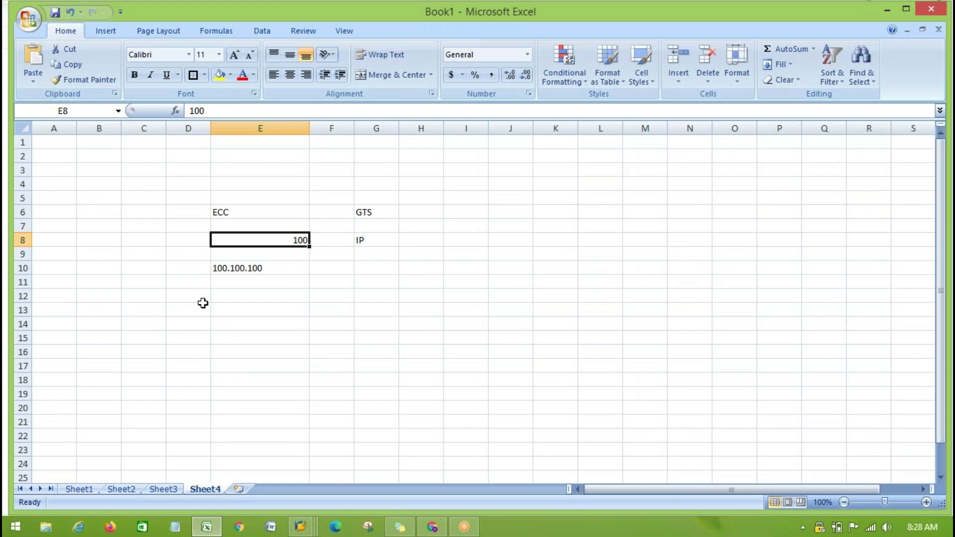
pyautogui.click(225, 310)
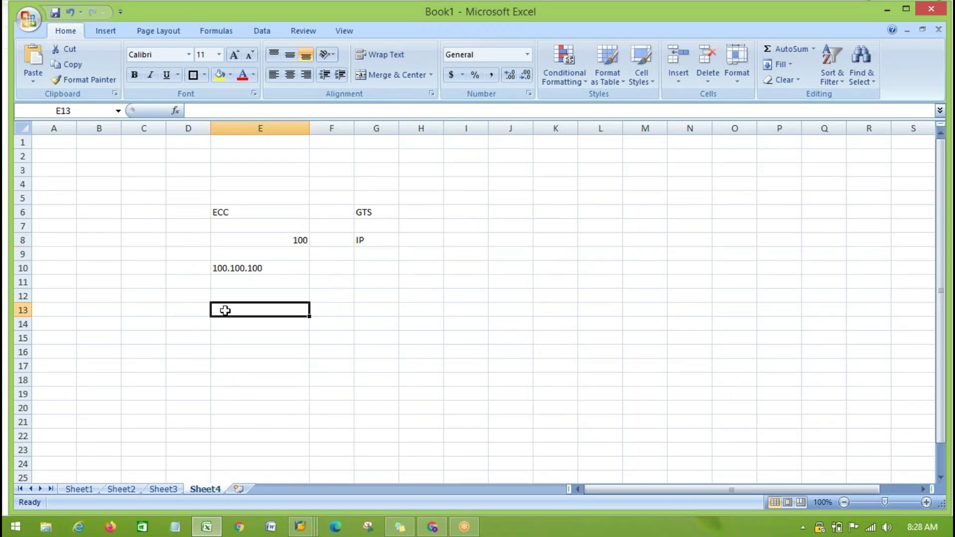
pyautogui.click(122, 489)
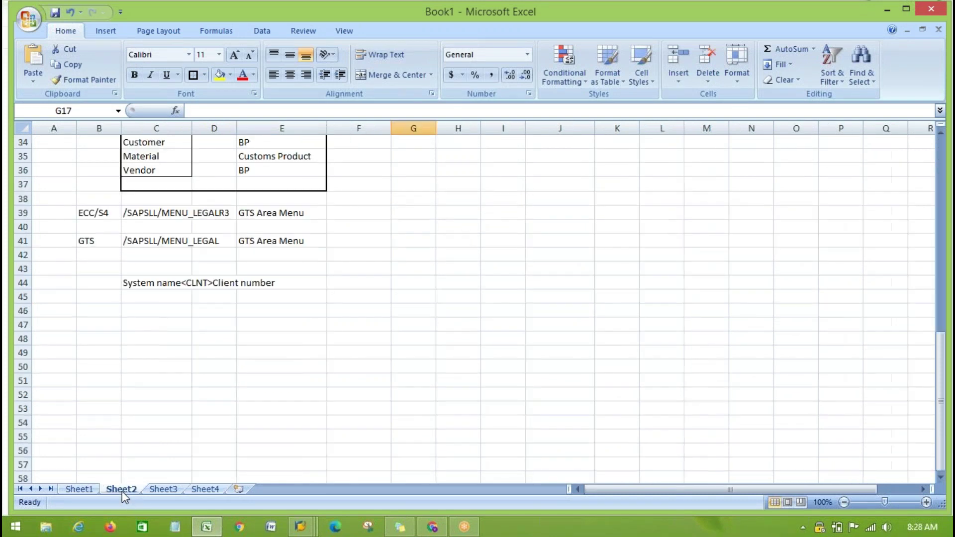
pyautogui.scroll(6, 435, 401)
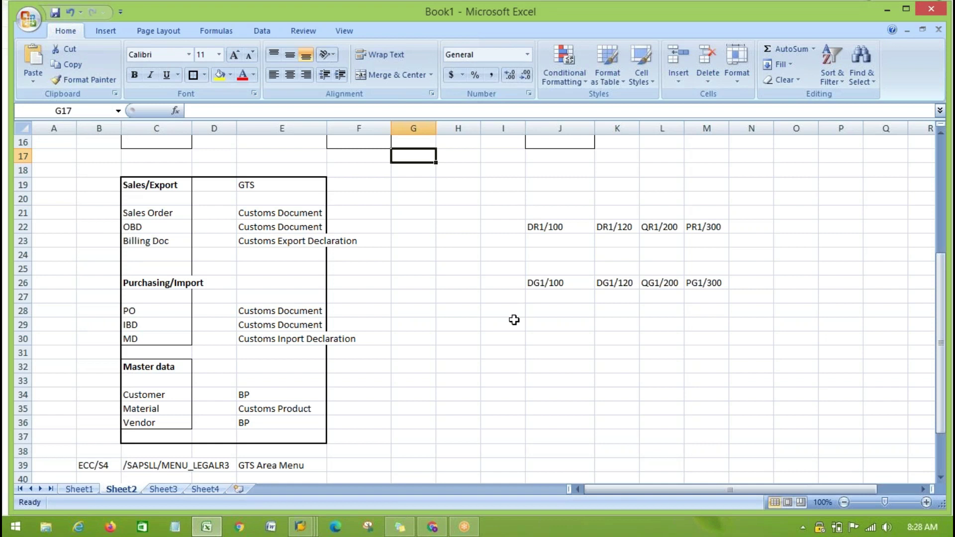
pyautogui.click(550, 324)
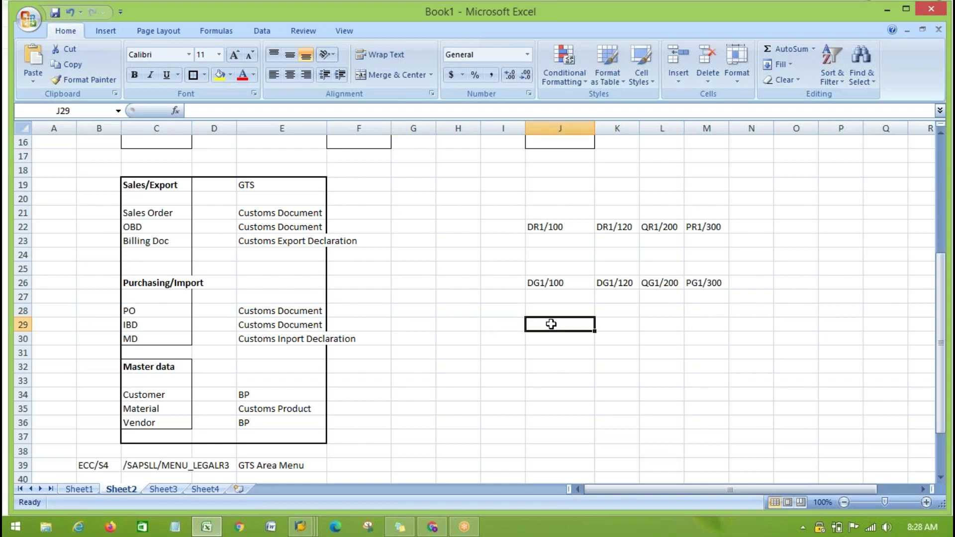
pyautogui.write('Logical system group')
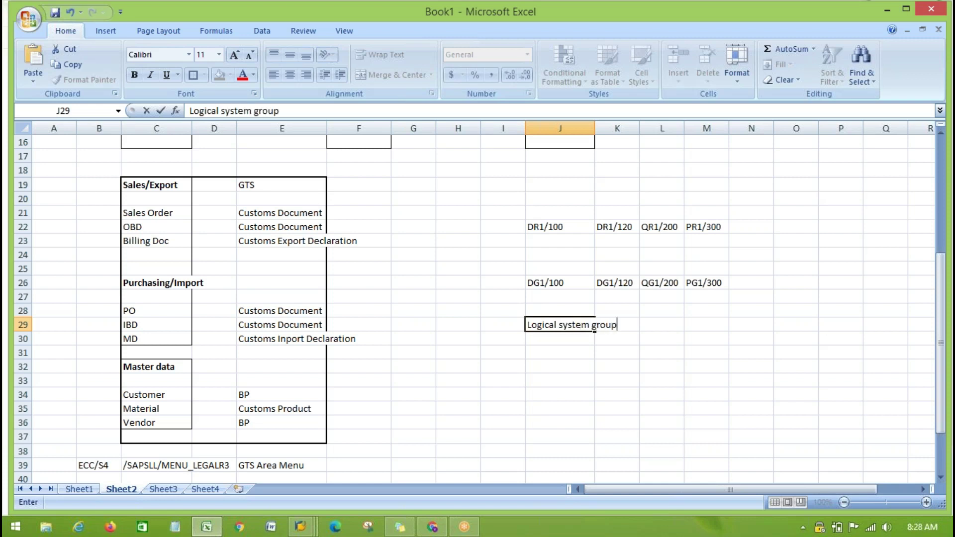
pyautogui.write('/feeder system')
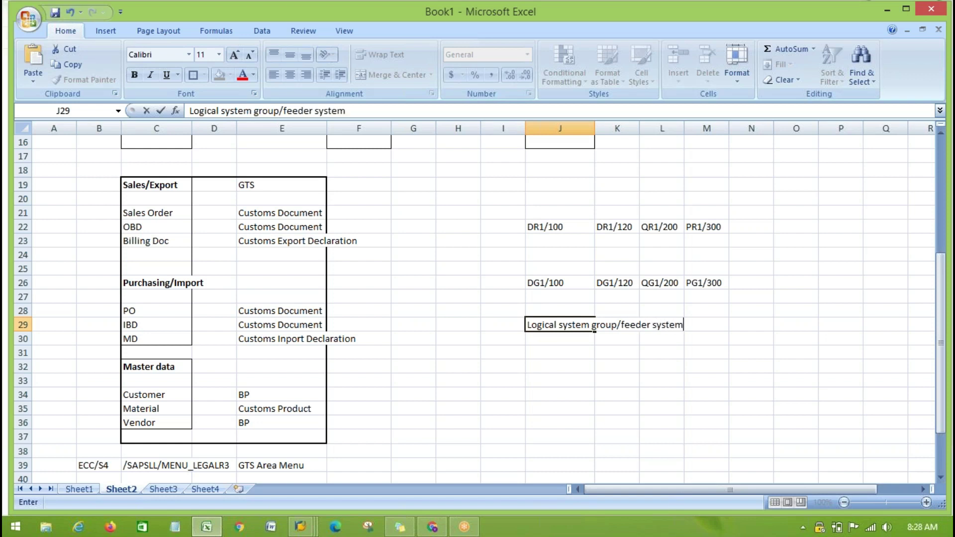
pyautogui.write(' group')
pyautogui.click(693, 377)
# Step: Enter 1 in cell I31
pyautogui.click(500, 356)
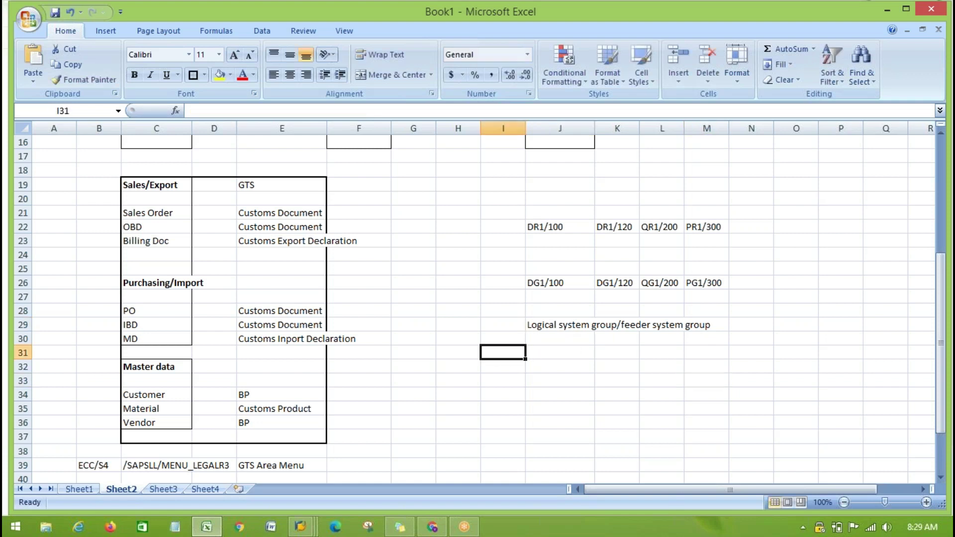
pyautogui.write('1')
pyautogui.click(567, 352)
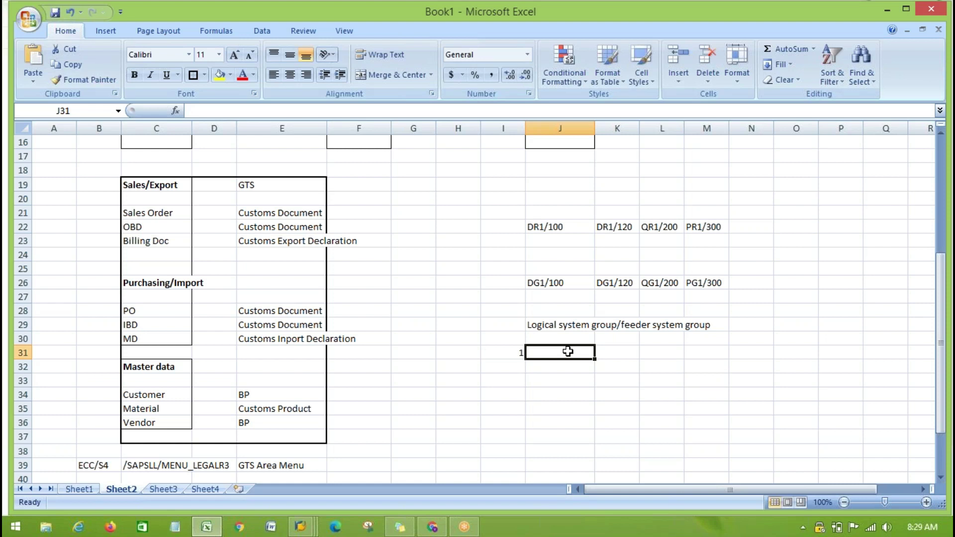
pyautogui.click(669, 393)
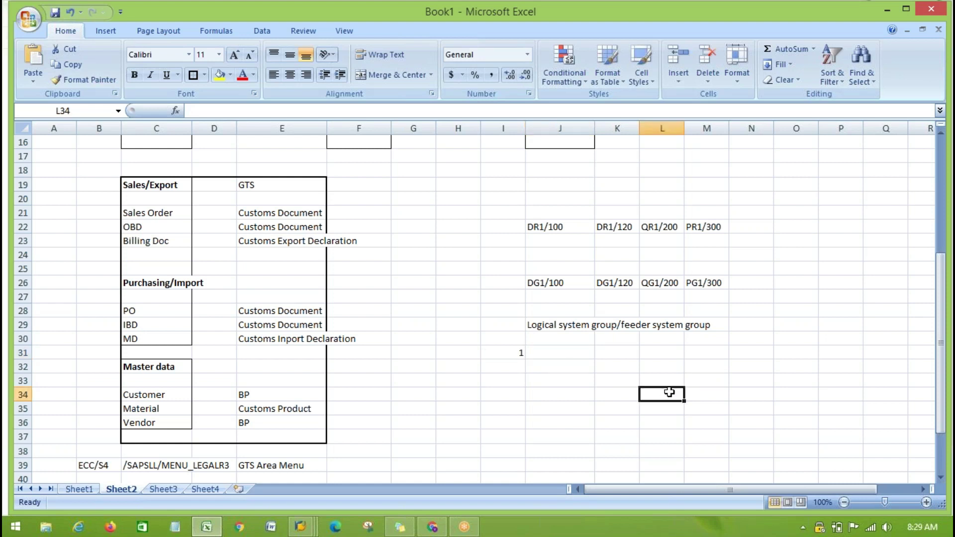
pyautogui.click(782, 402)
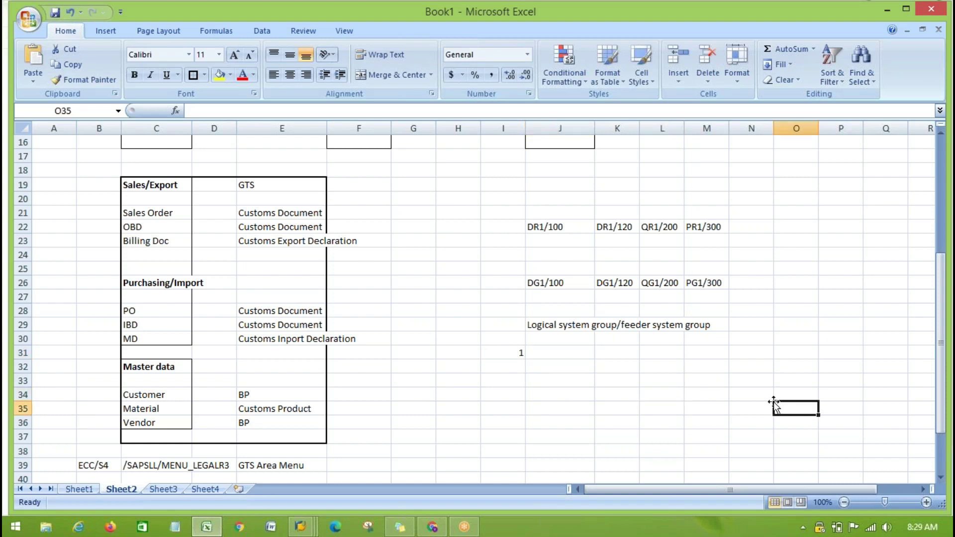
# Step: Review the DR1/100, DG1/100 and DR1/120 entries, then enter OR in cell K31
pyautogui.click(543, 227)
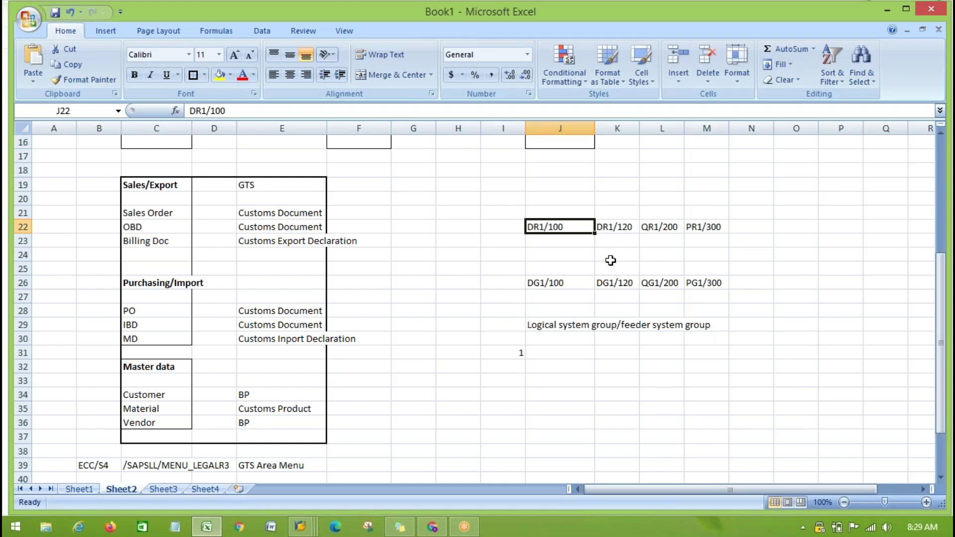
pyautogui.click(536, 282)
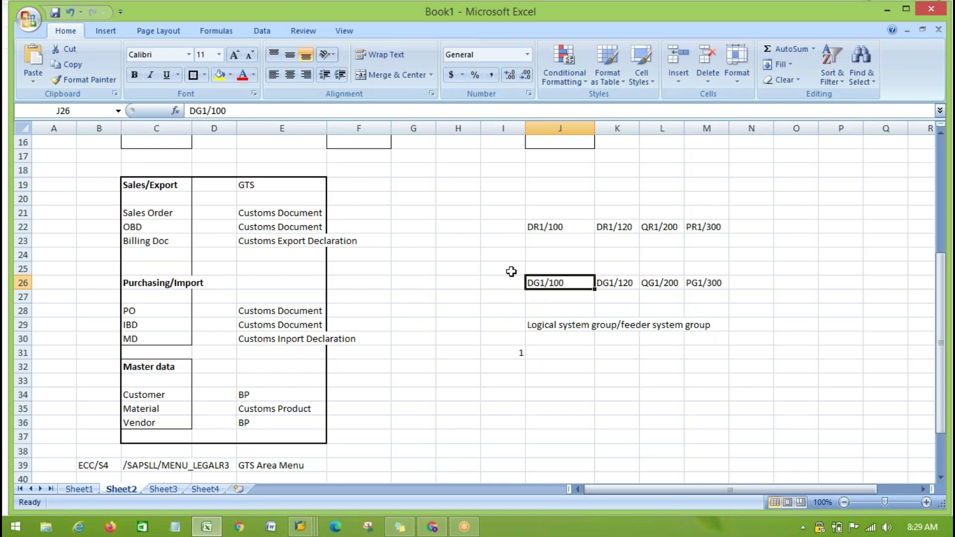
pyautogui.click(603, 226)
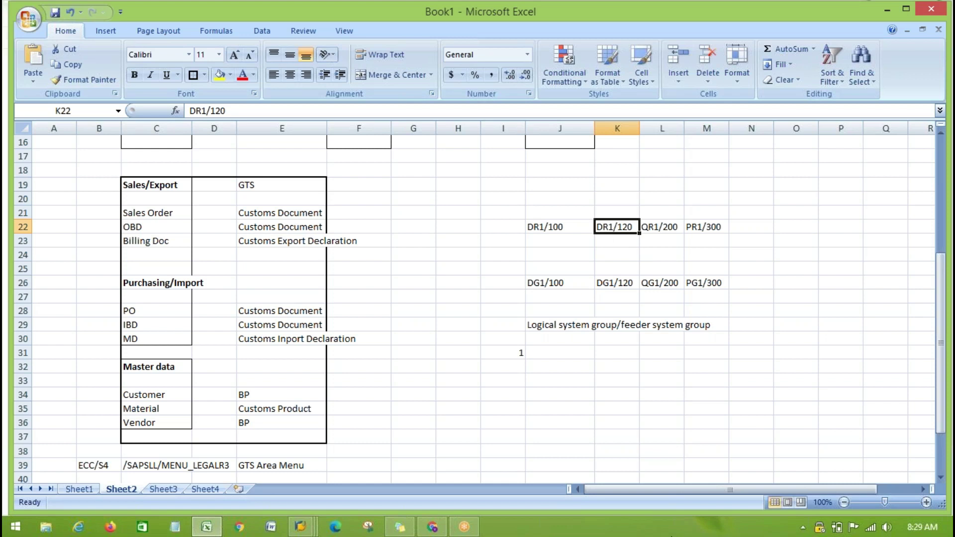
pyautogui.click(605, 354)
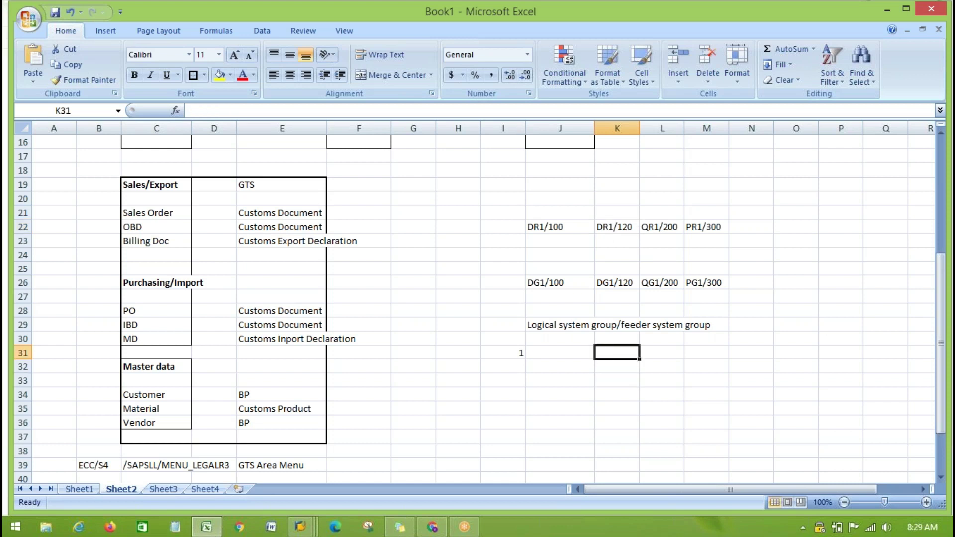
pyautogui.write('OR')
pyautogui.click(858, 366)
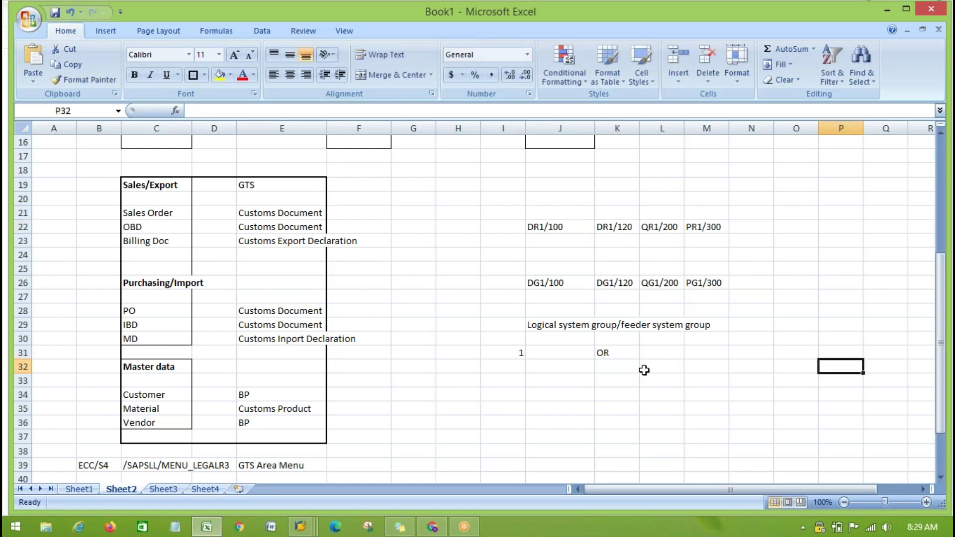
pyautogui.click(612, 352)
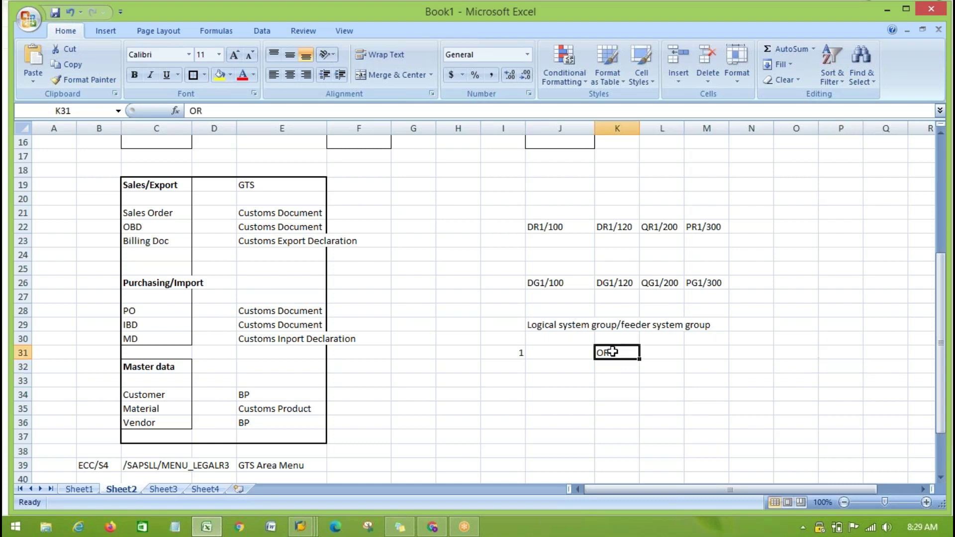
pyautogui.click(608, 380)
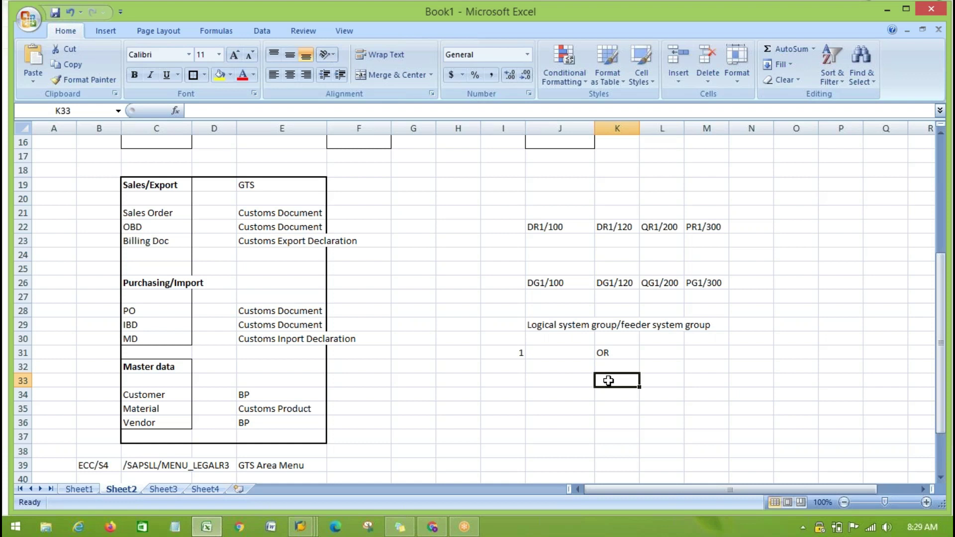
# Step: Enter EXPORD in cell K33
pyautogui.write('EXPORD')
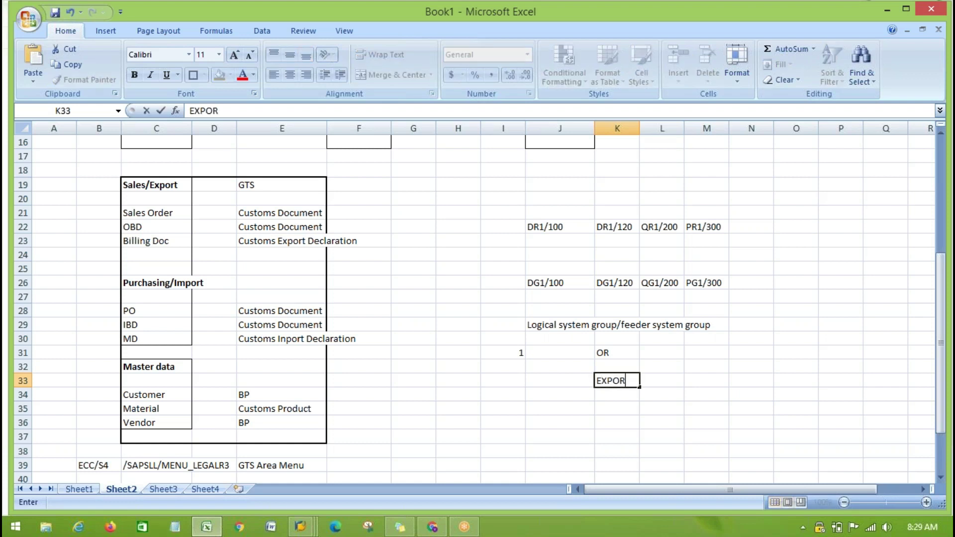
pyautogui.click(699, 423)
pyautogui.click(613, 382)
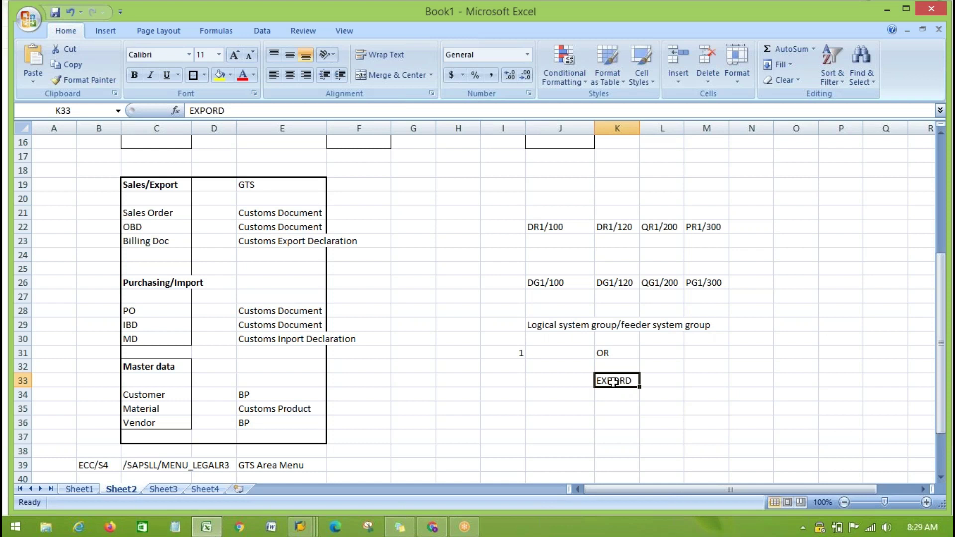
pyautogui.click(737, 379)
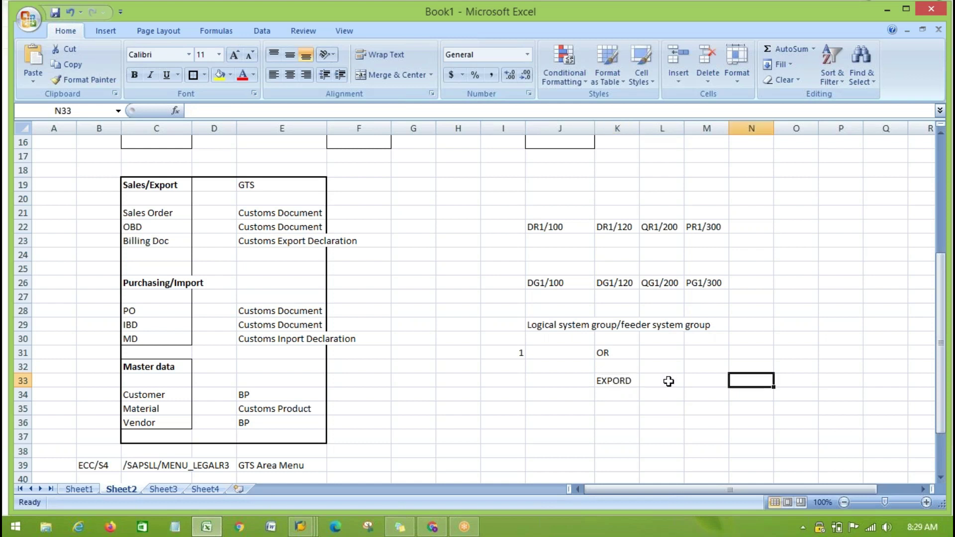
pyautogui.click(618, 382)
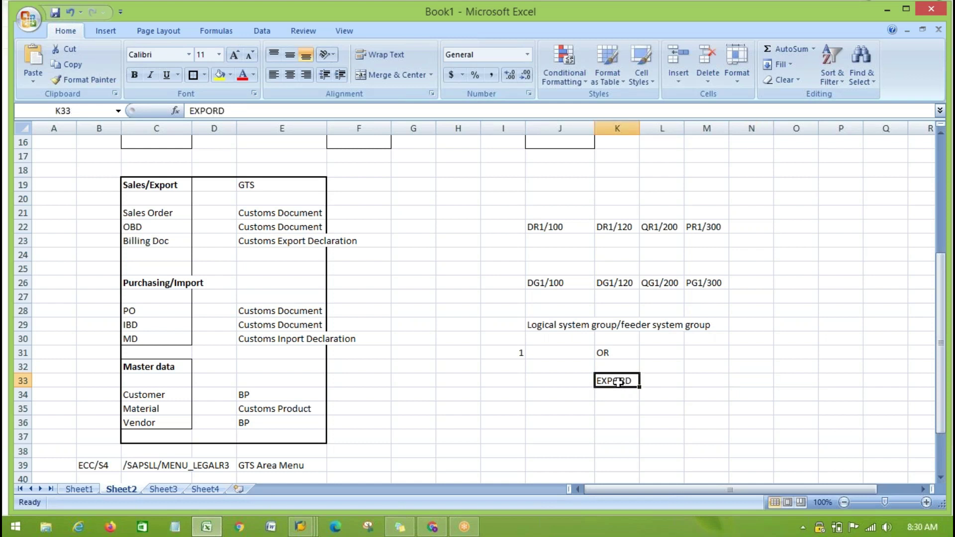
# Step: Check the existing entries DR1/120, OR, QR1/200, QG1/200, PR1/300 and PG1/300 in columns K–M
pyautogui.click(614, 229)
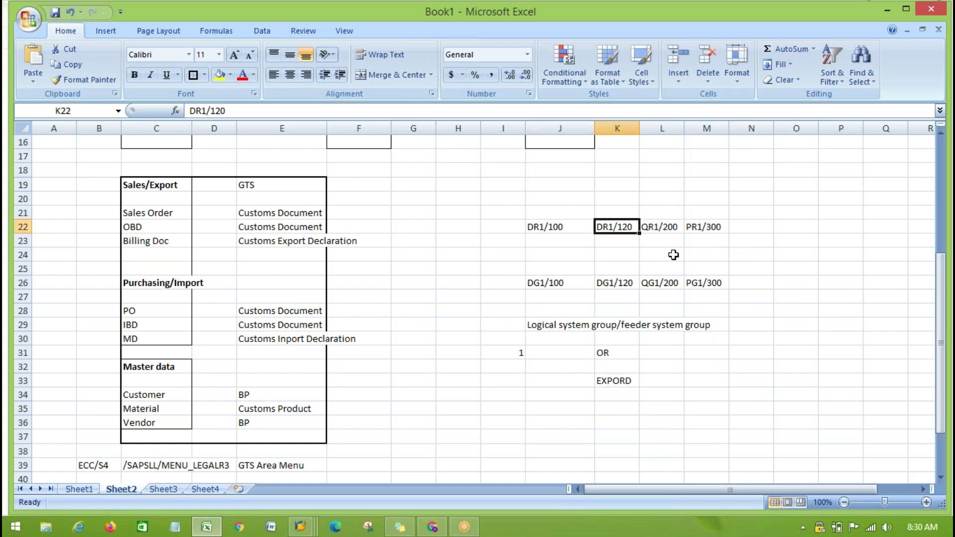
pyautogui.click(612, 351)
pyautogui.click(659, 227)
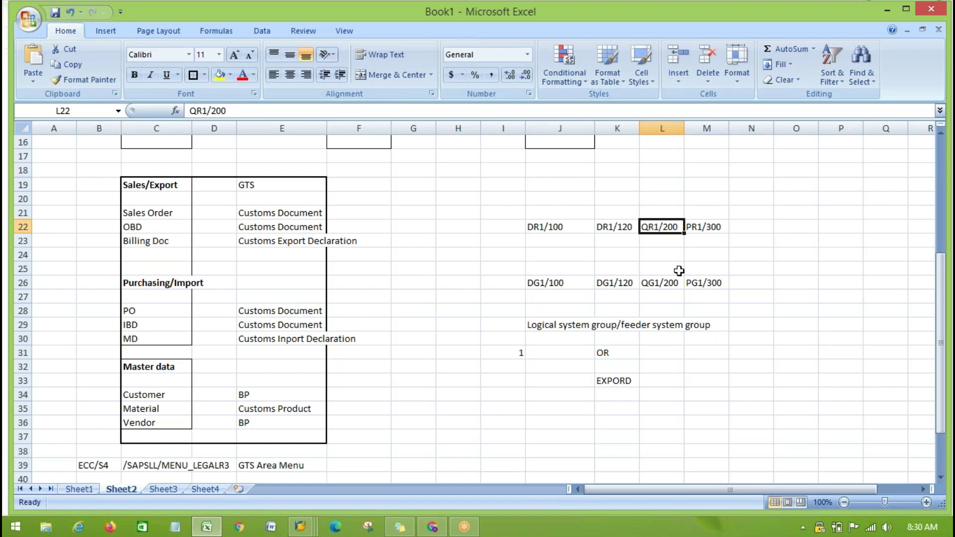
pyautogui.click(661, 282)
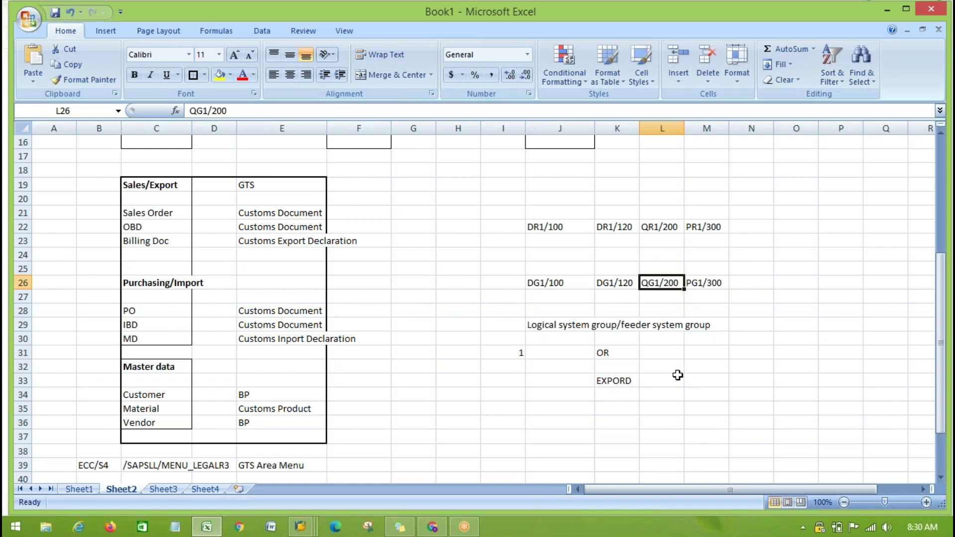
pyautogui.click(705, 224)
pyautogui.click(700, 289)
pyautogui.click(710, 381)
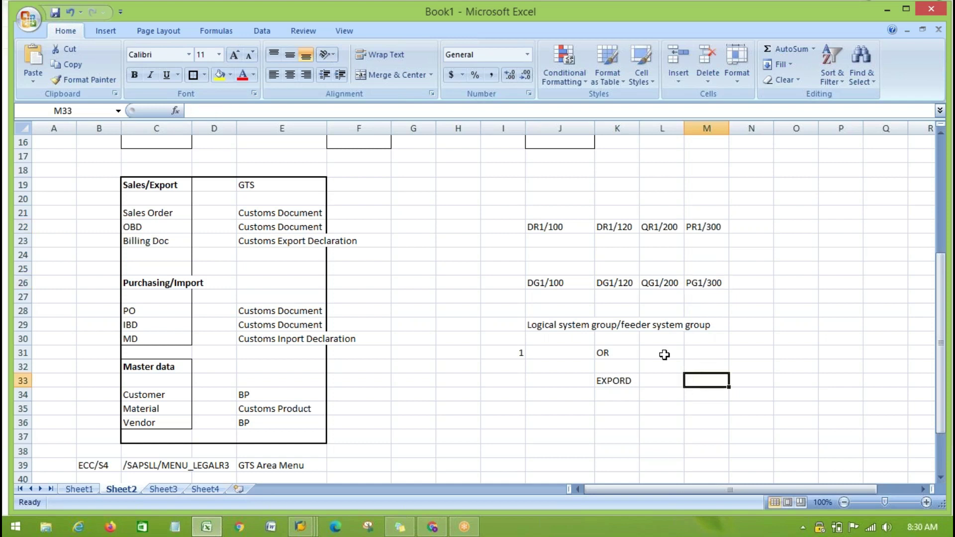
# Step: Enter OR in L31 and M31, and EX in L33 and M33
pyautogui.click(664, 354)
pyautogui.write('OR')
pyautogui.click(666, 380)
pyautogui.write('E')
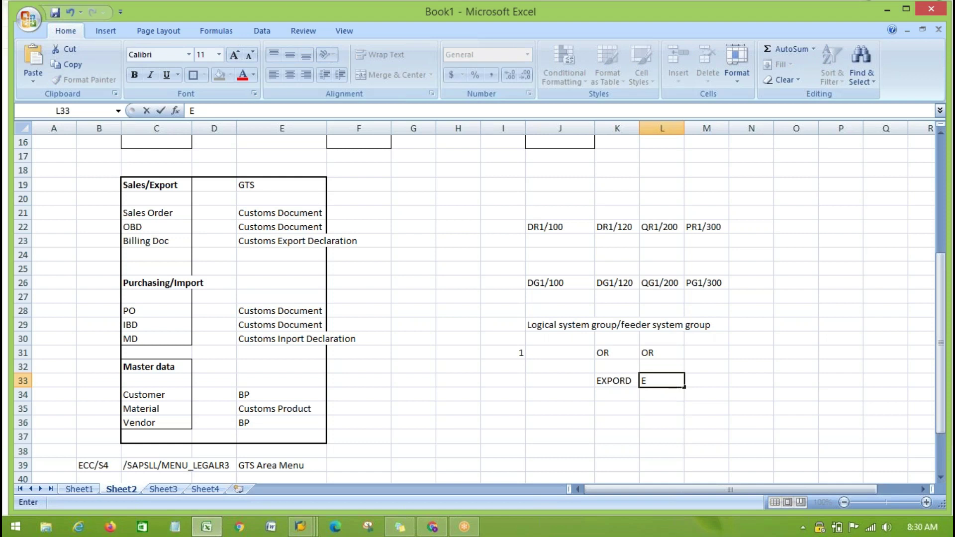
pyautogui.write('X')
pyautogui.click(699, 353)
pyautogui.write('OR')
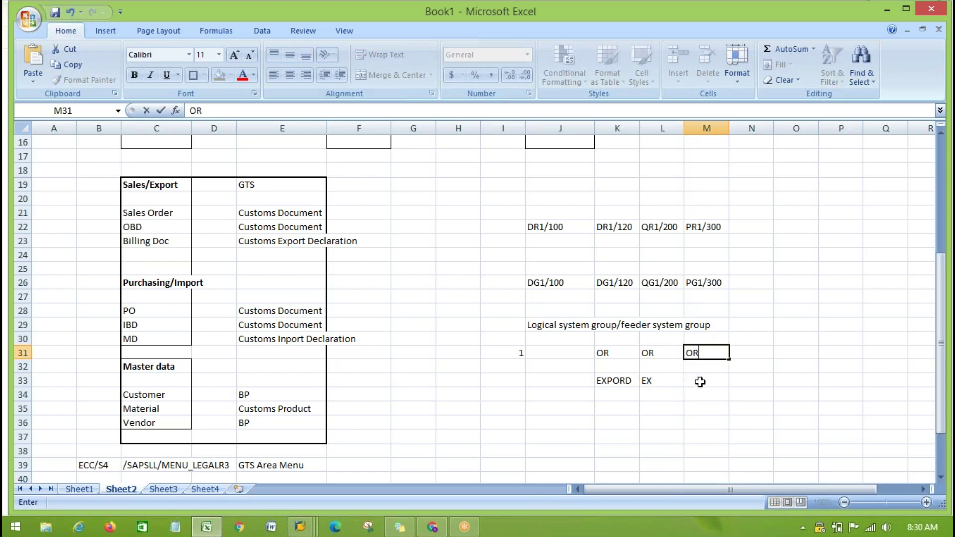
pyautogui.click(700, 381)
pyautogui.write('EX')
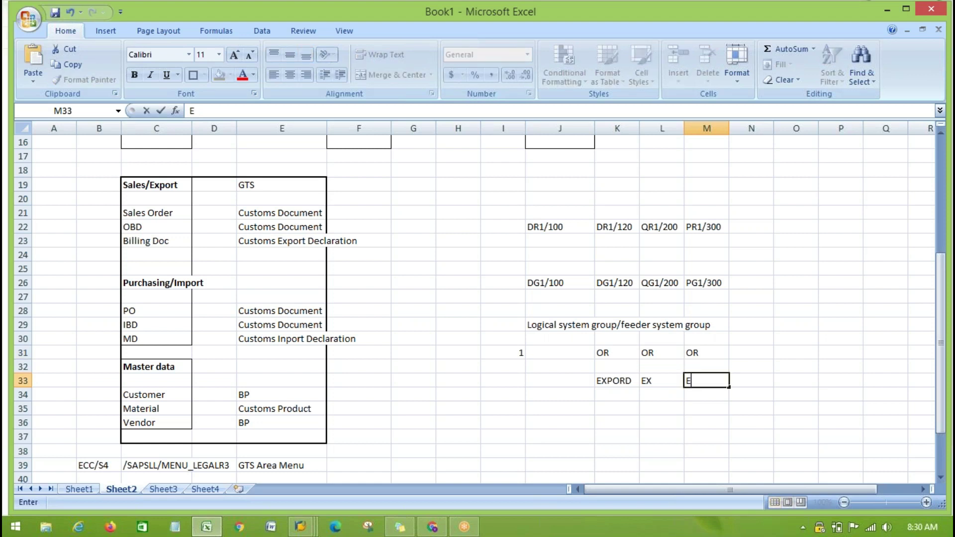
pyautogui.click(741, 445)
# Step: Review the OR, EXPORD and EX entries across rows 31 and 33
pyautogui.click(603, 353)
pyautogui.click(613, 382)
pyautogui.click(656, 357)
pyautogui.click(653, 380)
pyautogui.click(690, 356)
pyautogui.click(697, 383)
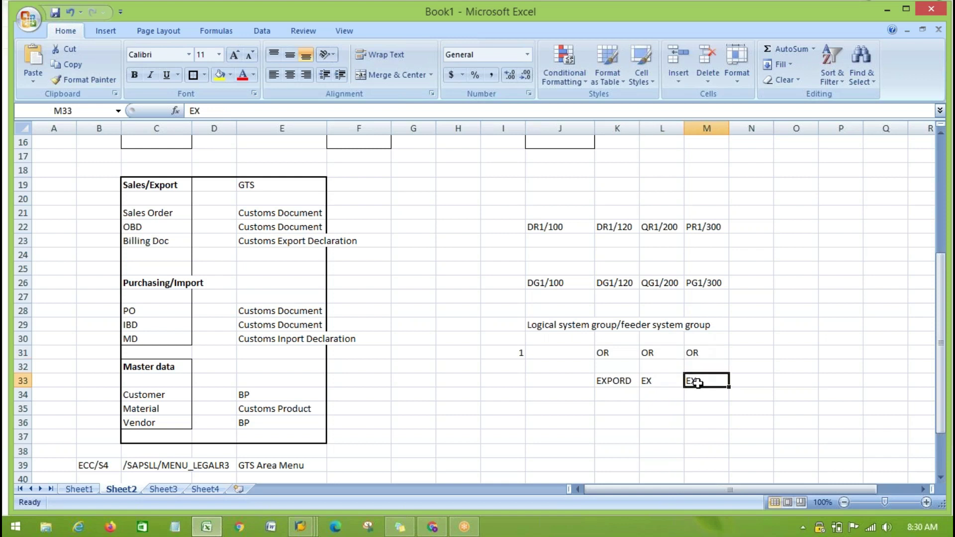
pyautogui.click(603, 352)
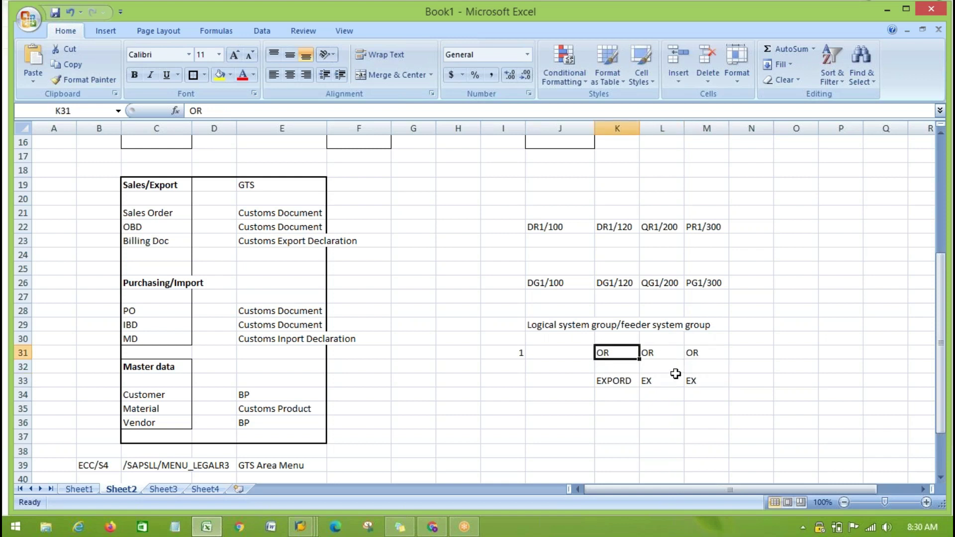
pyautogui.click(618, 383)
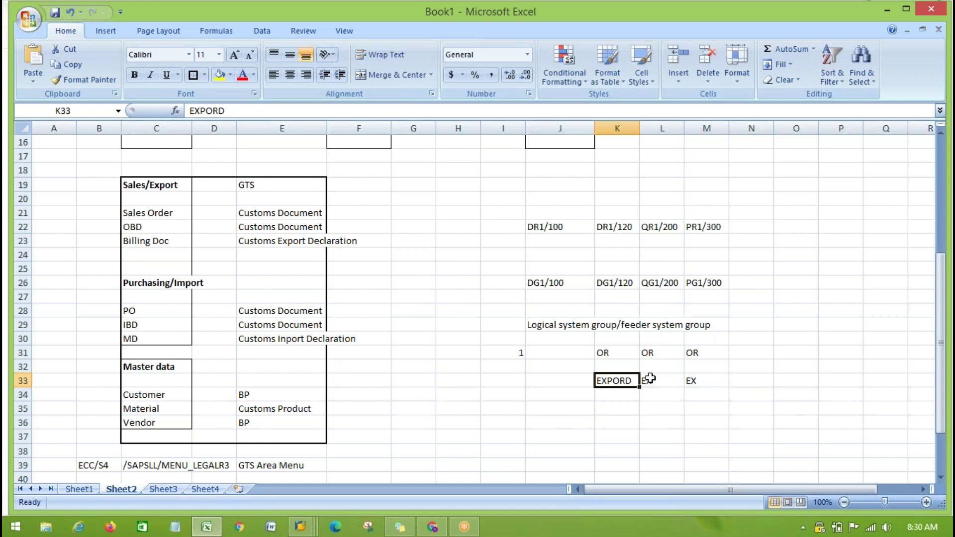
pyautogui.click(653, 225)
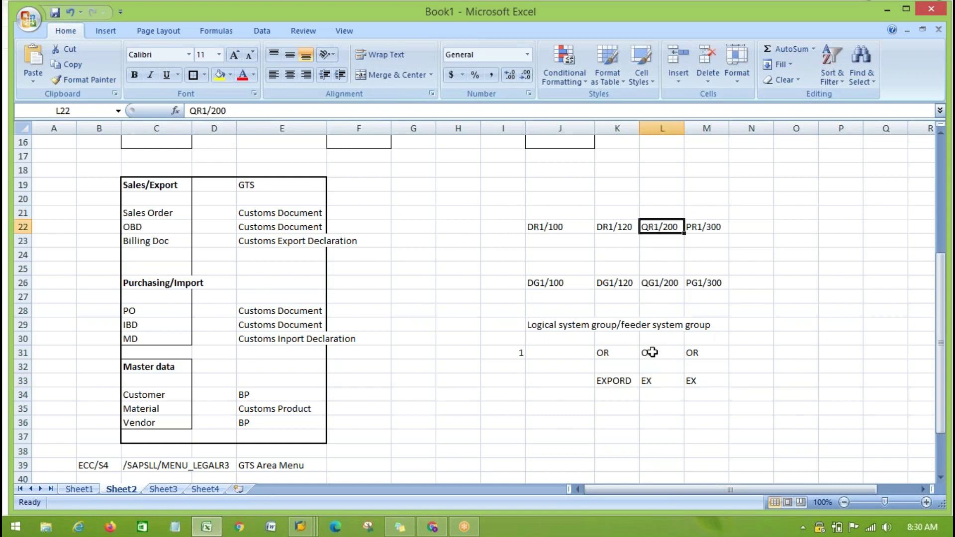
pyautogui.click(652, 352)
pyautogui.click(662, 380)
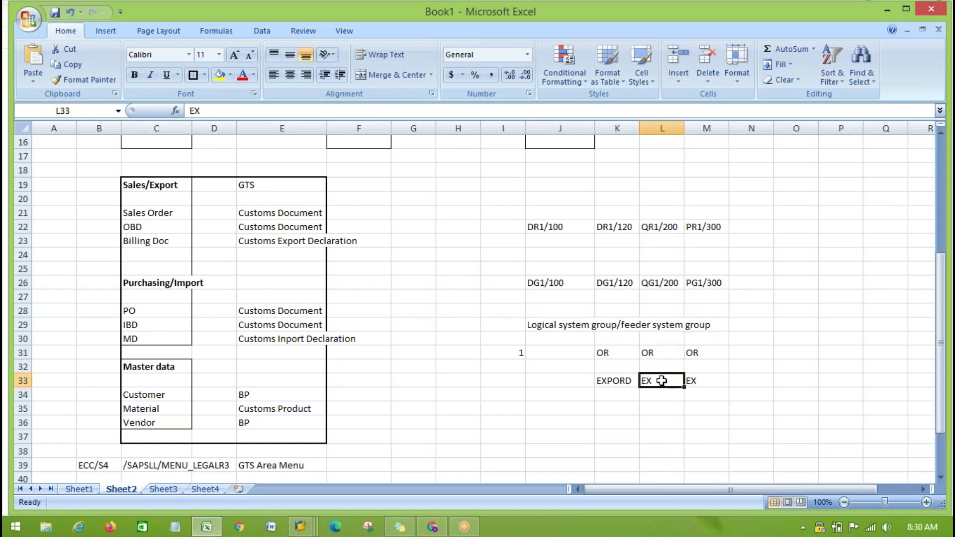
pyautogui.click(703, 222)
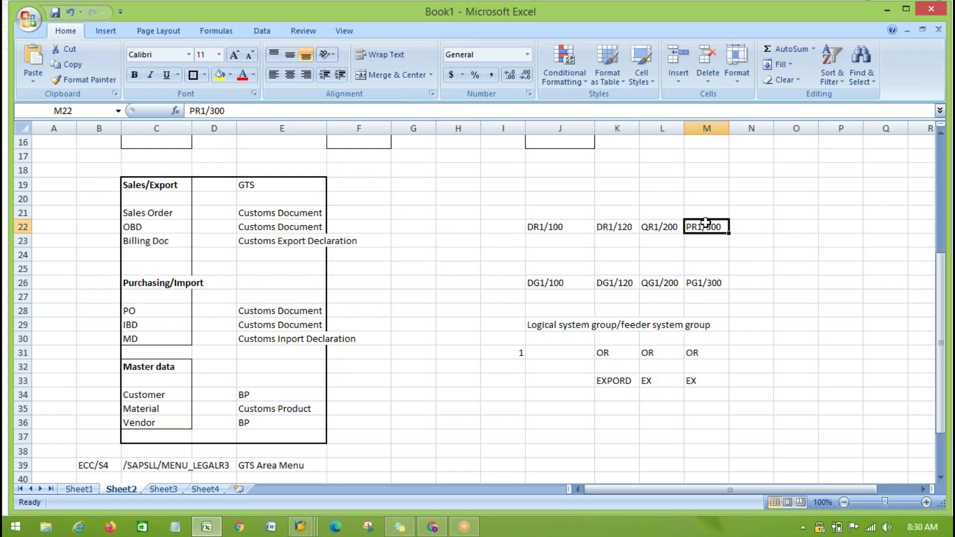
pyautogui.click(623, 225)
pyautogui.click(666, 227)
pyautogui.click(713, 223)
pyautogui.moveTo(603, 356); pyautogui.dragTo(691, 381)
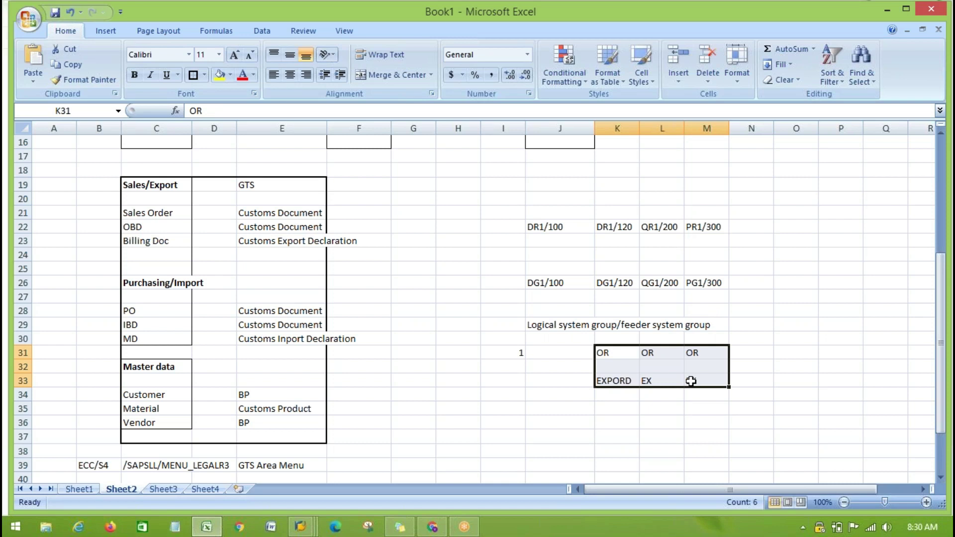
pyautogui.click(859, 393)
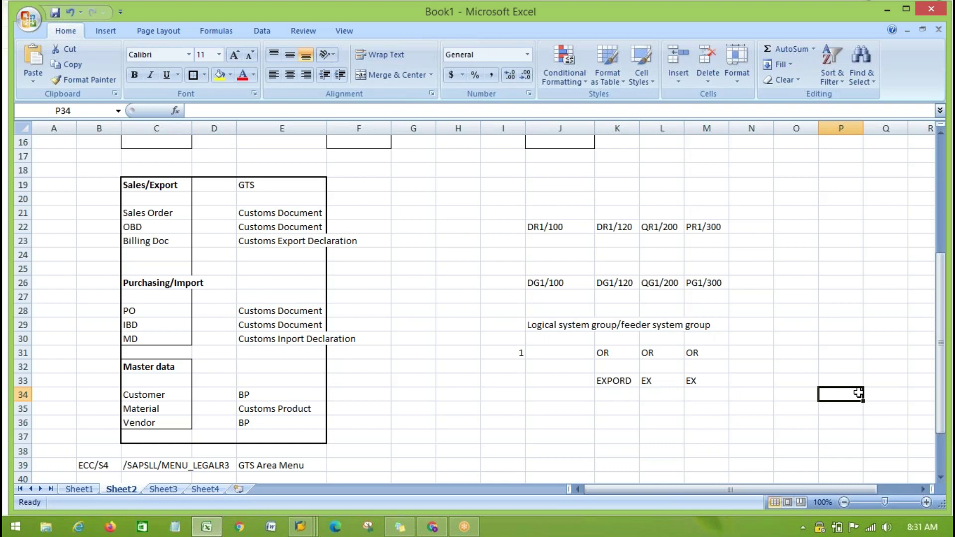
pyautogui.click(838, 410)
pyautogui.click(604, 351)
pyautogui.moveTo(604, 352); pyautogui.dragTo(681, 379)
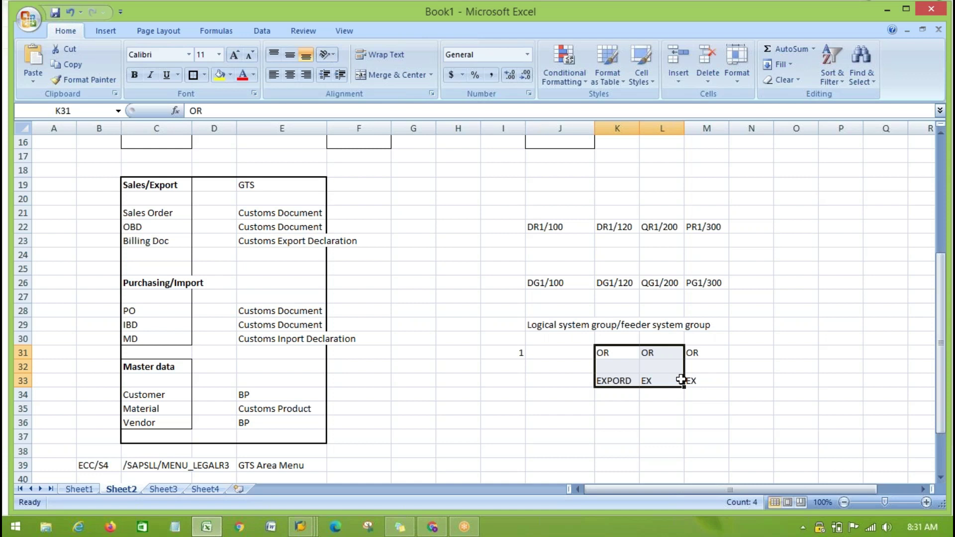
pyautogui.click(609, 282)
pyautogui.click(644, 283)
pyautogui.press('Right')
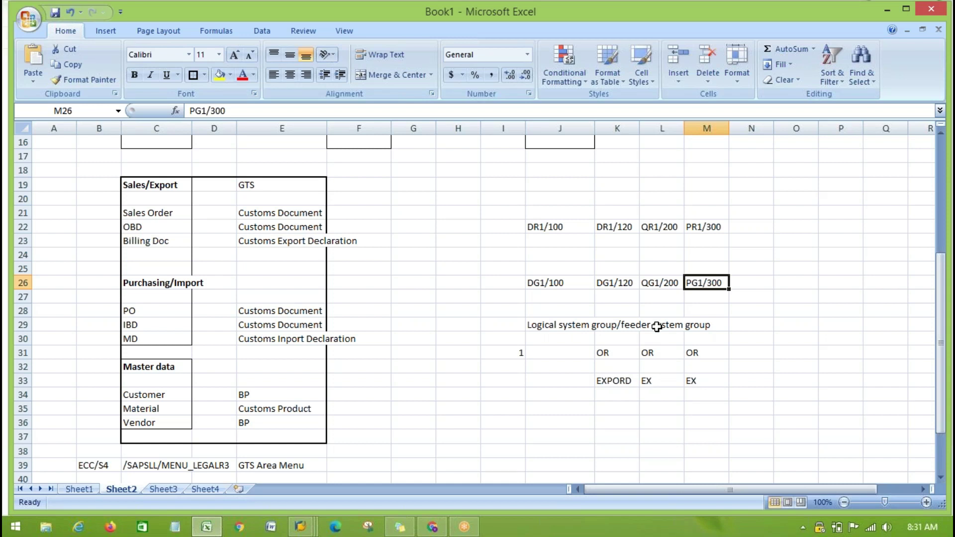
pyautogui.click(809, 324)
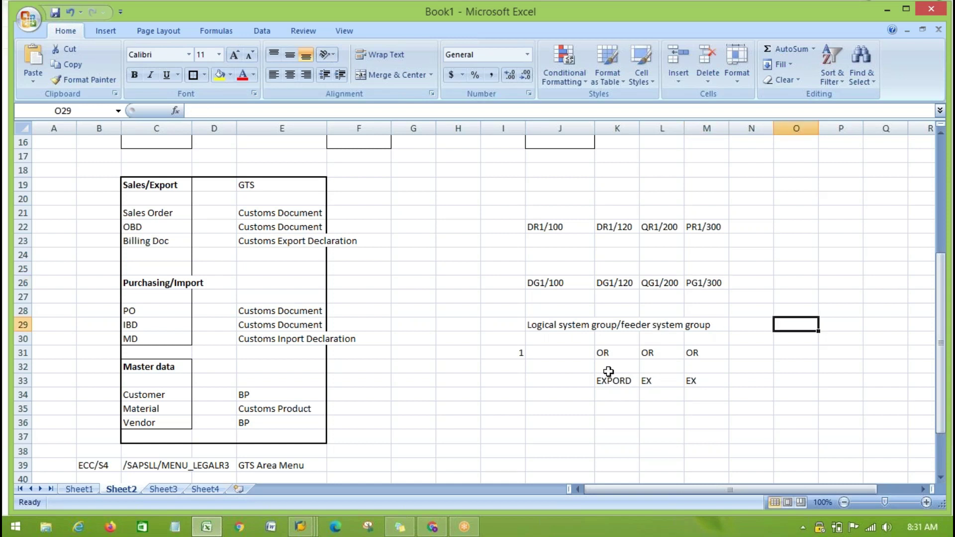
pyautogui.click(602, 352)
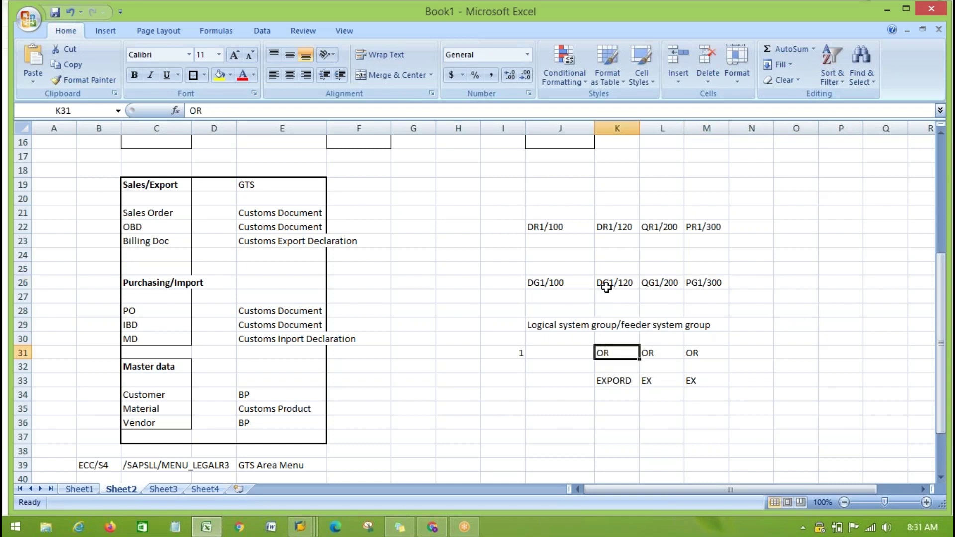
pyautogui.moveTo(608, 283); pyautogui.dragTo(646, 286)
pyautogui.moveTo(612, 226); pyautogui.dragTo(711, 226)
pyautogui.click(788, 231)
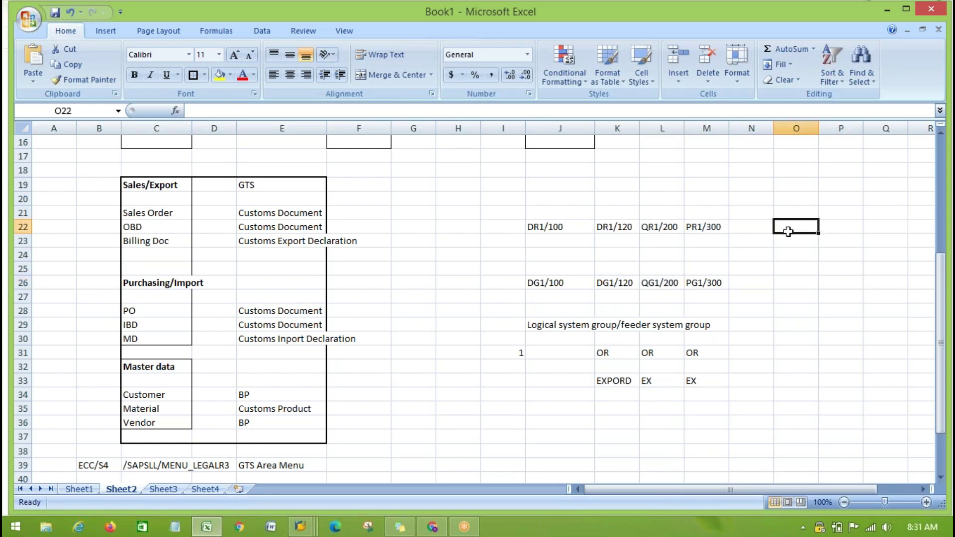
# Step: Enter the label 'ECC Group' in cell O22
pyautogui.write('ECC G')
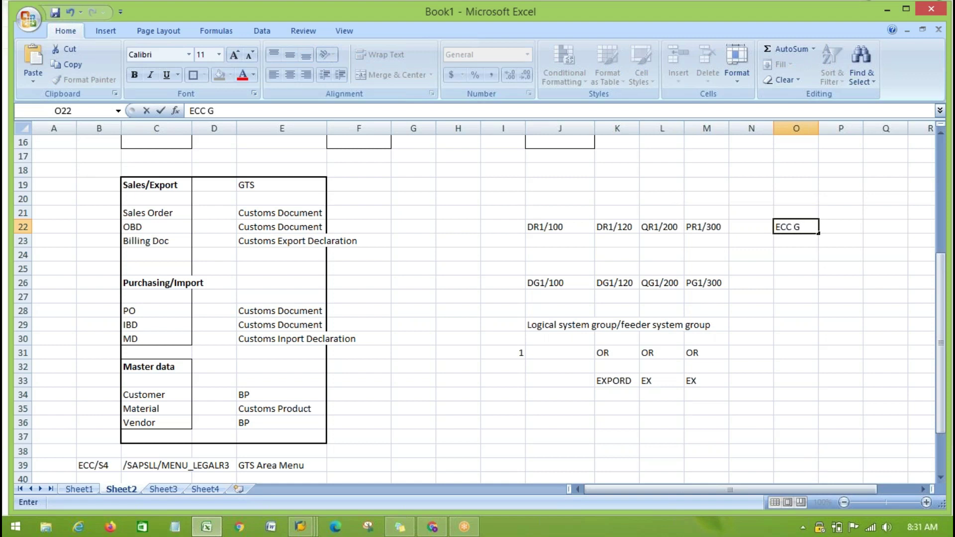
pyautogui.write('roup')
pyautogui.click(812, 295)
pyautogui.click(791, 228)
# Step: Highlight the row 22 document types and the OR, EXPORD, EX entries the ECC Group label covers
pyautogui.moveTo(609, 226); pyautogui.dragTo(713, 226)
pyautogui.moveTo(550, 227); pyautogui.dragTo(707, 226)
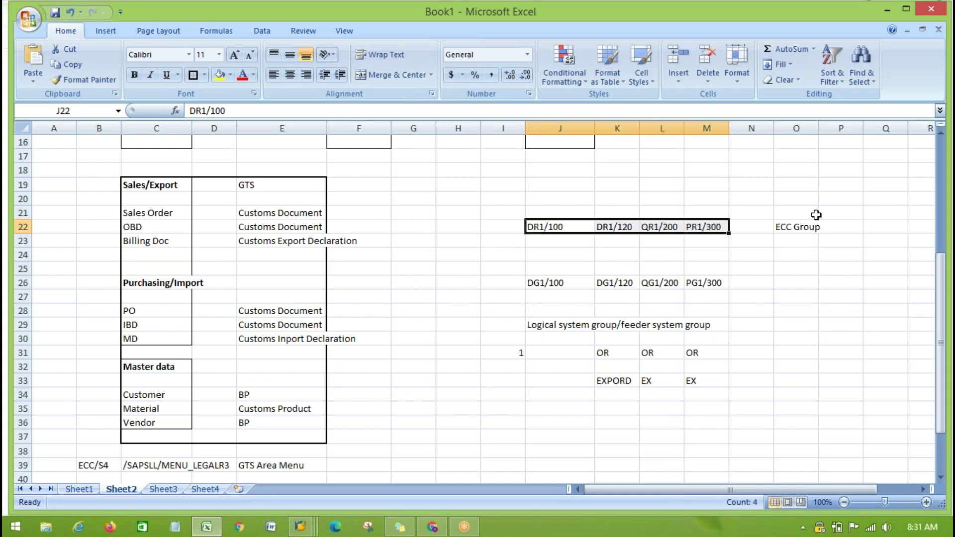
pyautogui.click(797, 227)
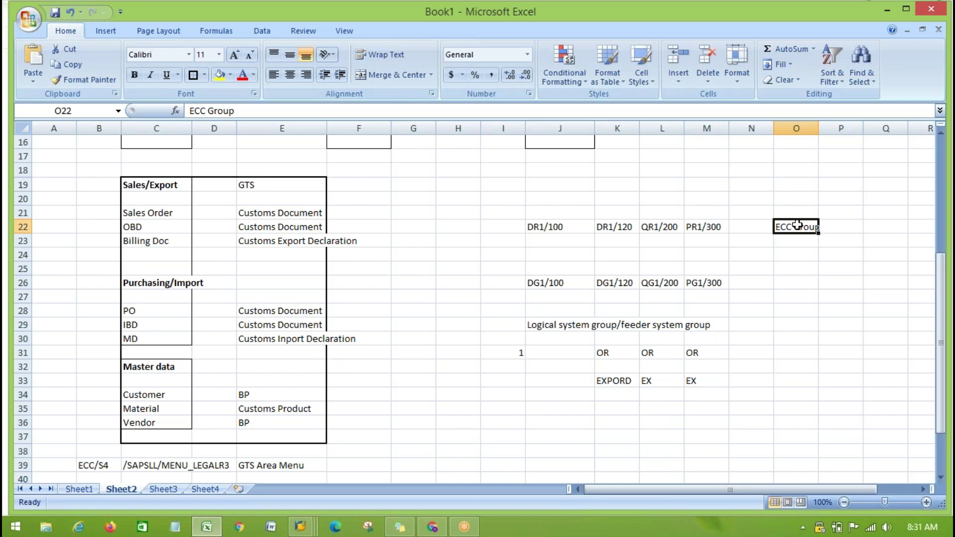
pyautogui.click(840, 267)
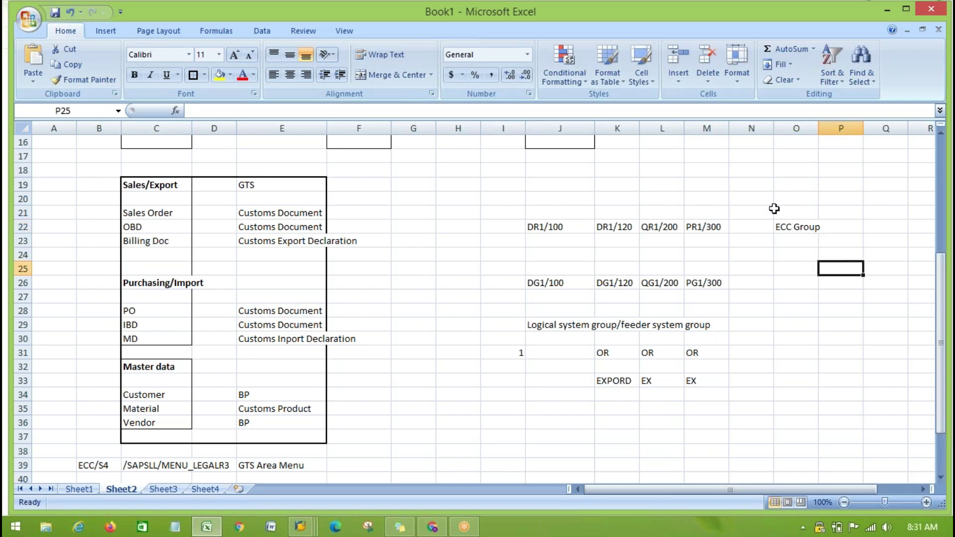
pyautogui.click(792, 229)
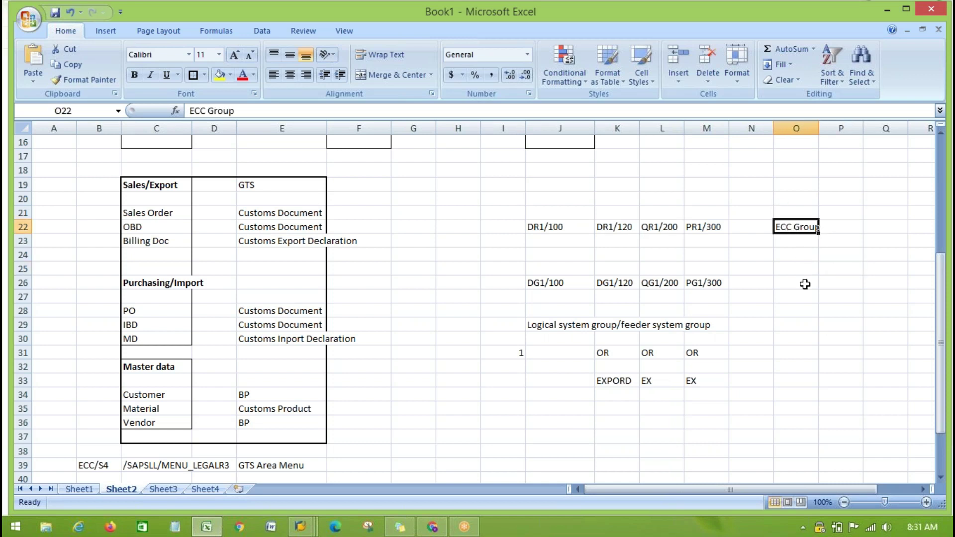
pyautogui.moveTo(604, 354); pyautogui.dragTo(692, 379)
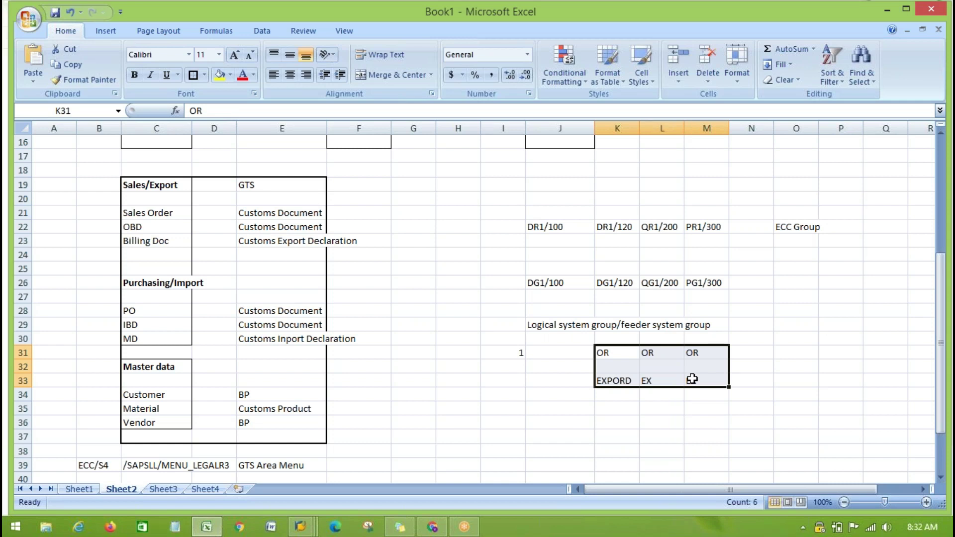
pyautogui.hotkey('alt', 'Tab')
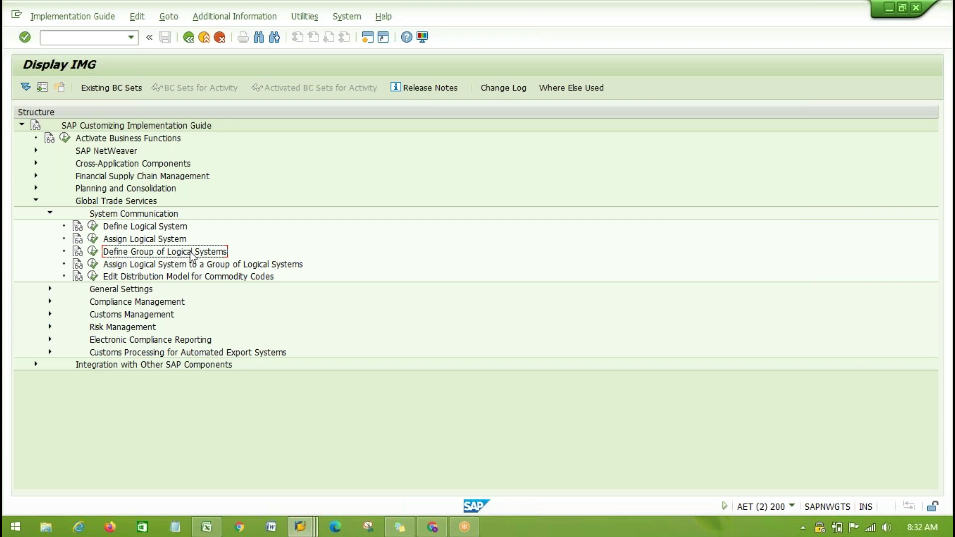
# Step: Return to the workbook and scroll Sheet2 up to the ECC–SAP GTS–S4 feeder system diagram
pyautogui.hotkey('alt', 'Tab')
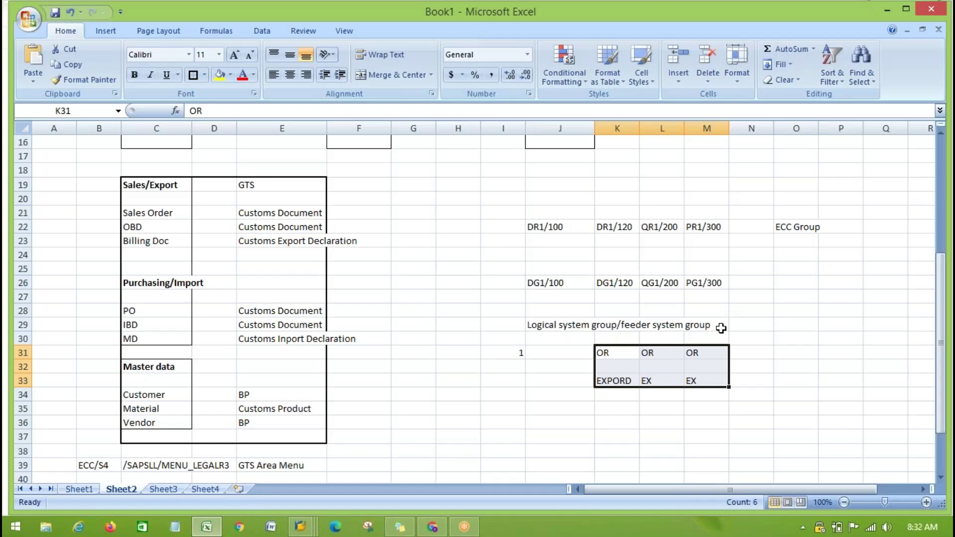
pyautogui.click(716, 326)
pyautogui.scroll(-3, 716, 327)
pyautogui.scroll(-2, 184, 467)
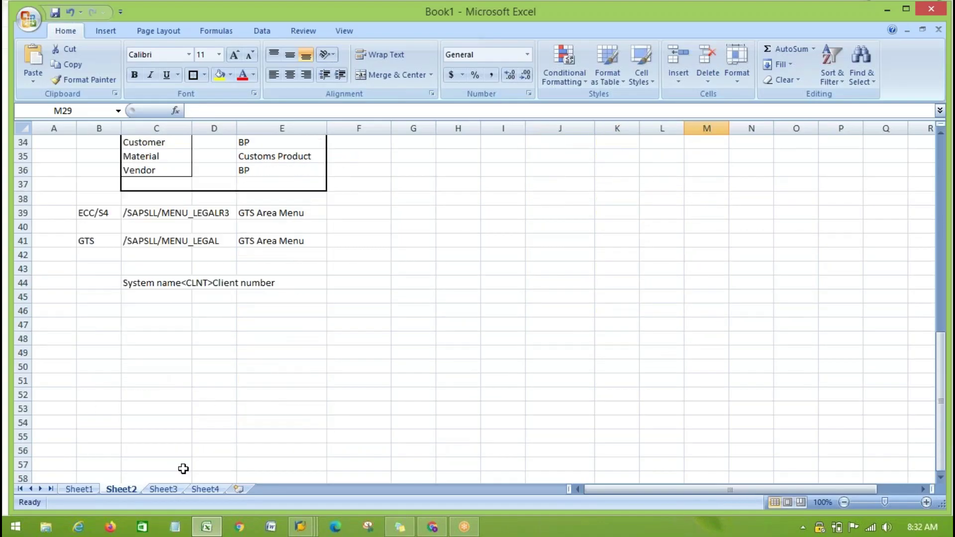
pyautogui.scroll(11, 296, 386)
pyautogui.click(724, 252)
pyautogui.click(341, 226)
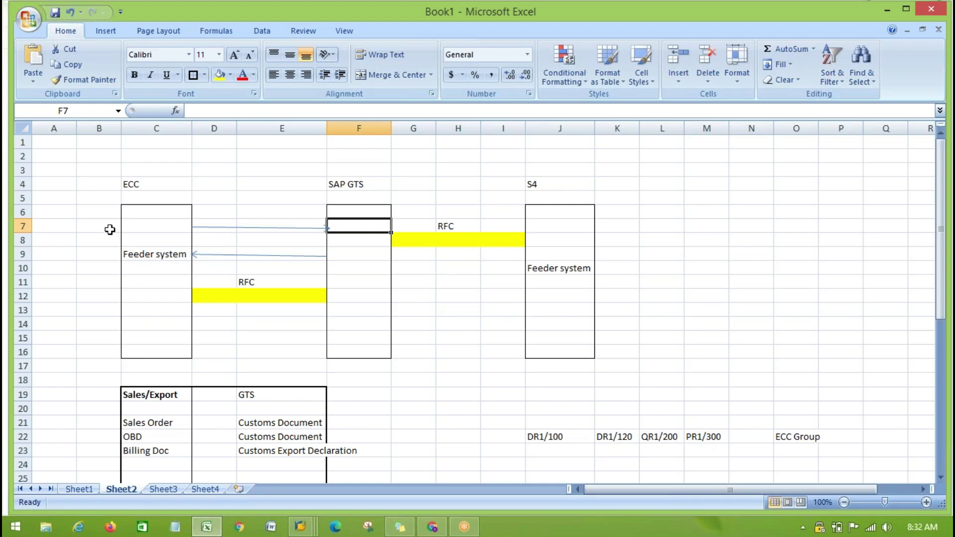
# Step: Replace the S4 label in cell J4 with ECC
pyautogui.click(139, 186)
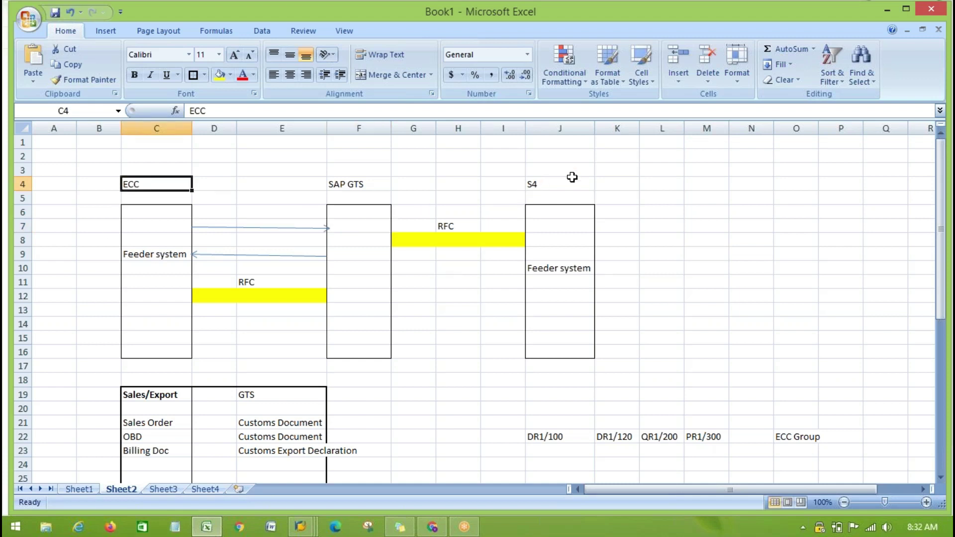
pyautogui.click(552, 188)
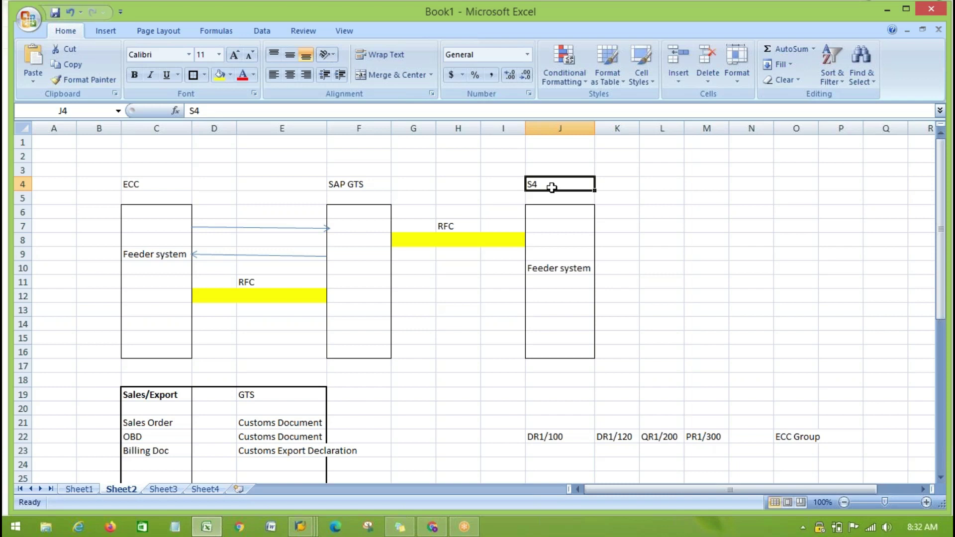
pyautogui.write('ecc')
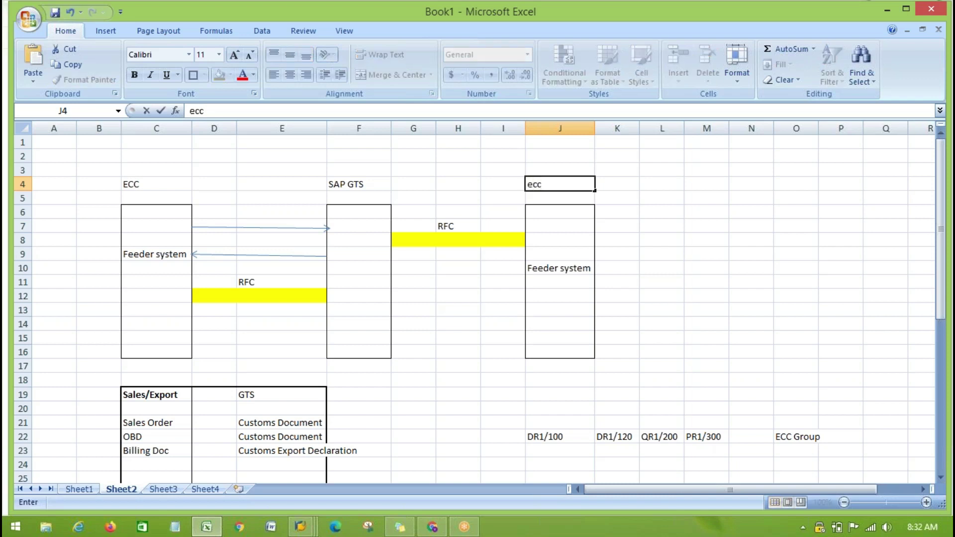
pyautogui.press('BackSpace')
pyautogui.press('BackSpace')
pyautogui.press('BackSpace')
pyautogui.write('ECC')
pyautogui.click(693, 294)
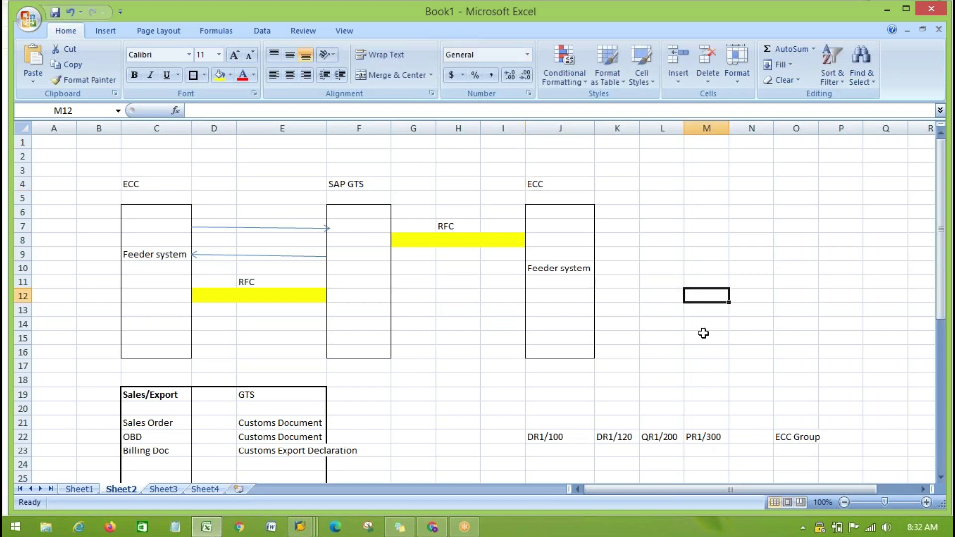
# Step: Compare the left ECC, SAP GTS and right-hand feeder system boxes in the diagram
pyautogui.click(147, 202)
pyautogui.click(383, 252)
pyautogui.click(543, 249)
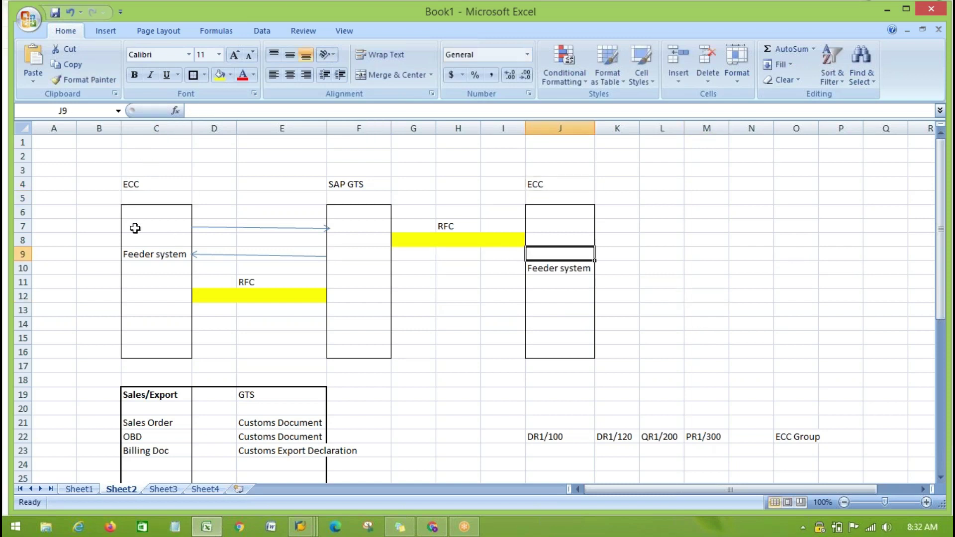
pyautogui.click(118, 229)
pyautogui.click(547, 255)
pyautogui.click(356, 249)
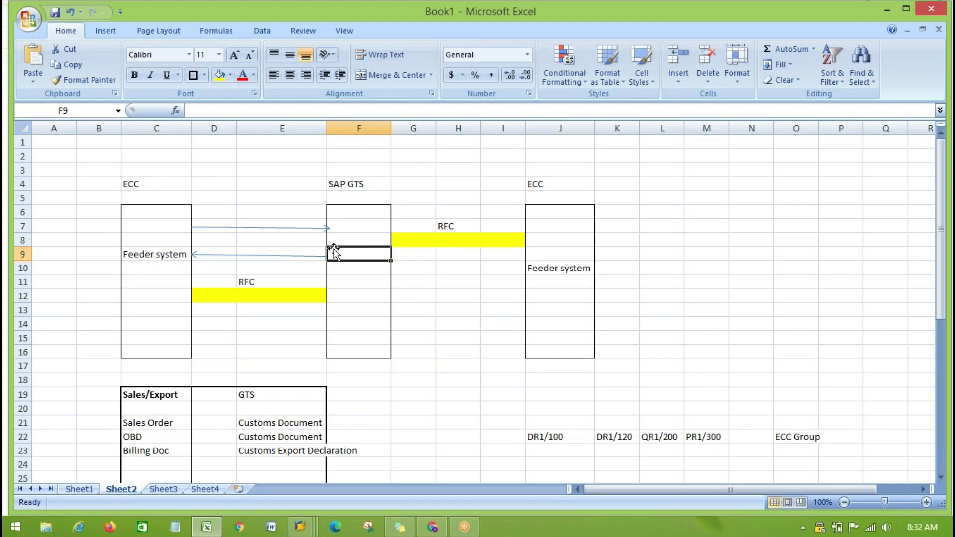
pyautogui.click(143, 307)
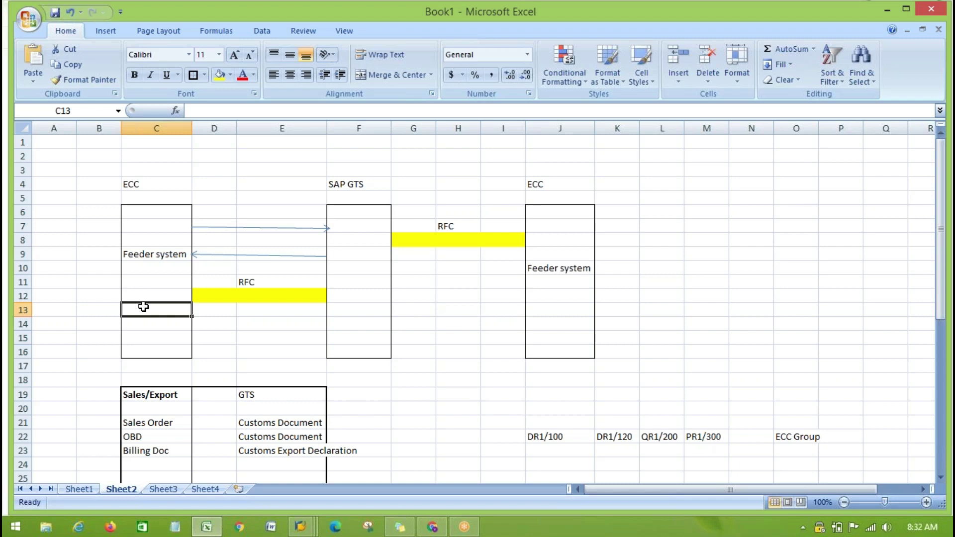
# Step: Enter client 10 in the left ECC box and look over the customer BP and sales order mappings
pyautogui.write('10')
pyautogui.click(159, 309)
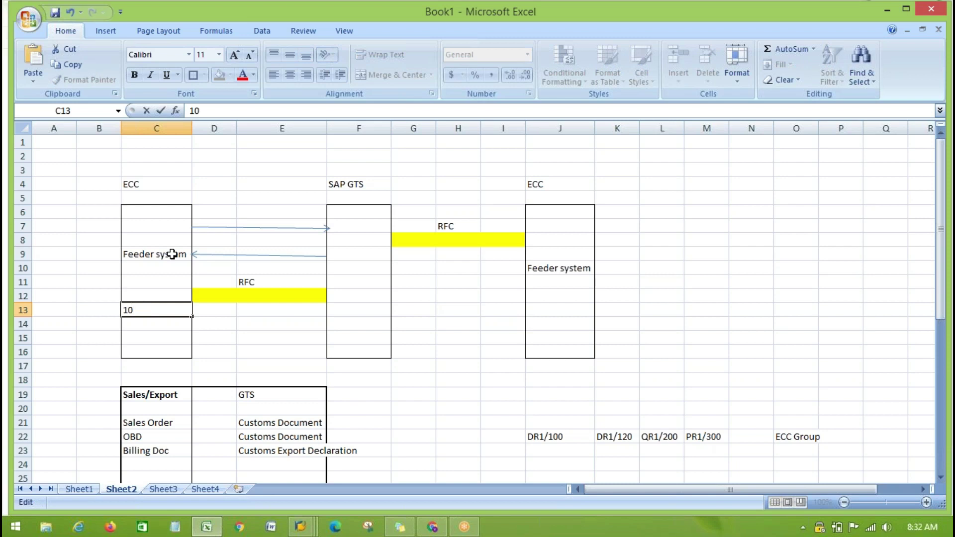
pyautogui.click(358, 297)
pyautogui.scroll(-2, 358, 296)
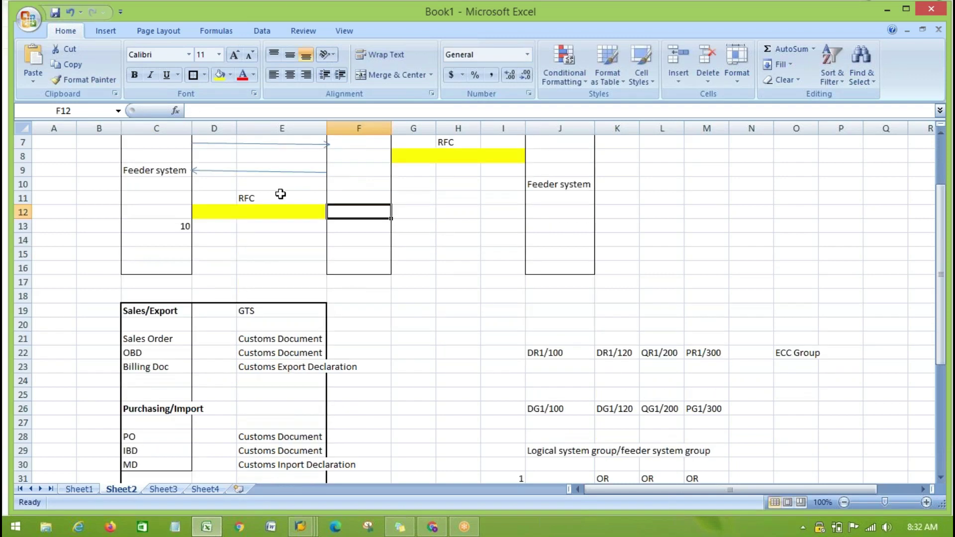
pyautogui.scroll(-2, 352, 270)
pyautogui.click(269, 436)
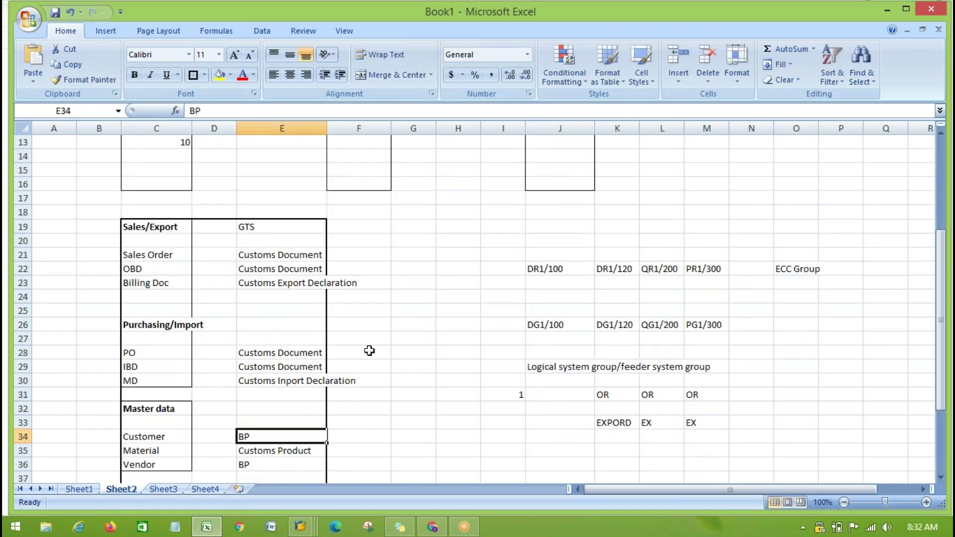
pyautogui.scroll(2, 369, 351)
pyautogui.click(268, 338)
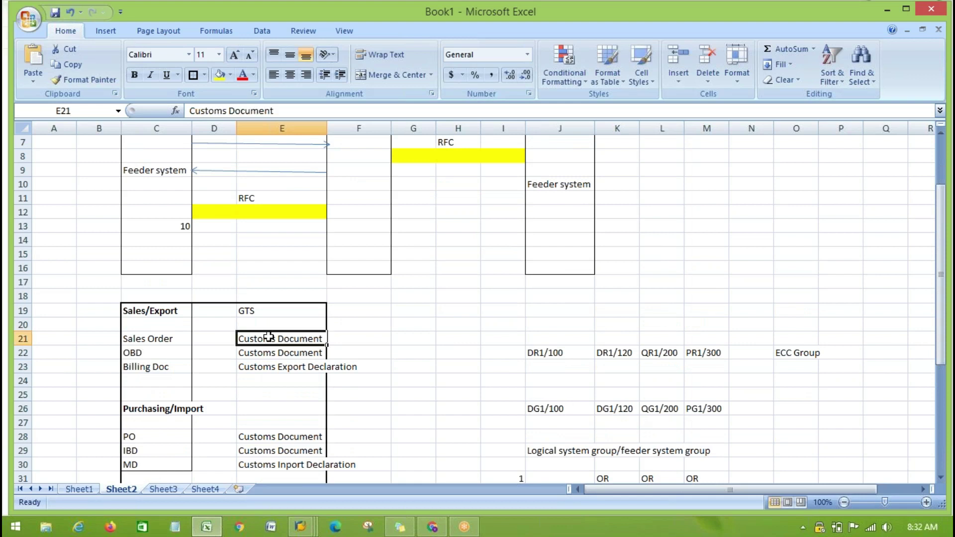
pyautogui.scroll(2, 269, 337)
# Step: Enter 10 in cell J13 of the right-hand box and compare it with the other boxes
pyautogui.click(162, 308)
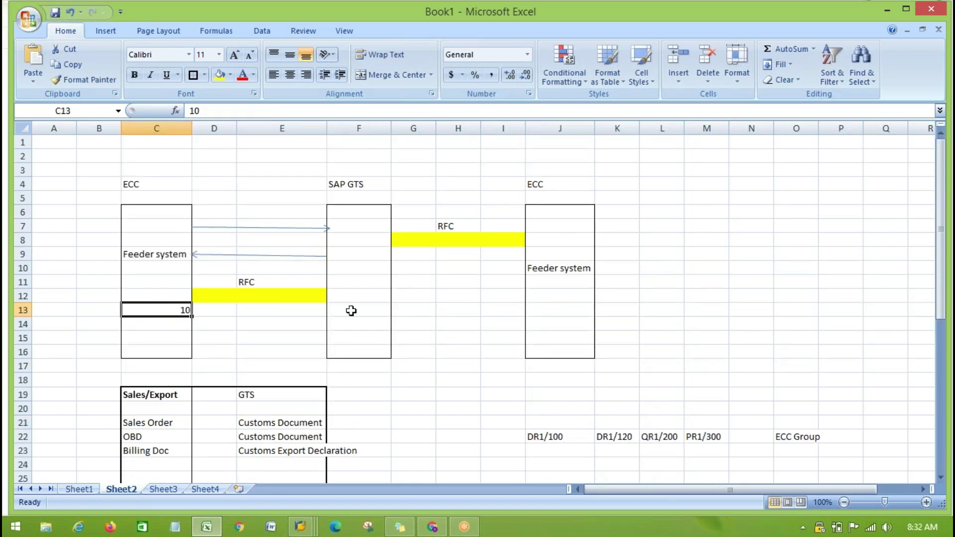
pyautogui.click(352, 312)
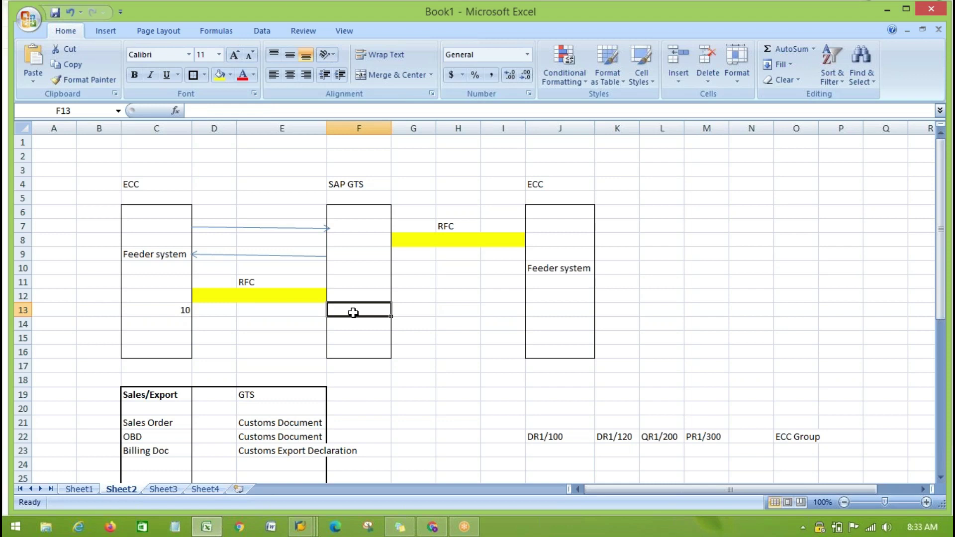
pyautogui.click(545, 315)
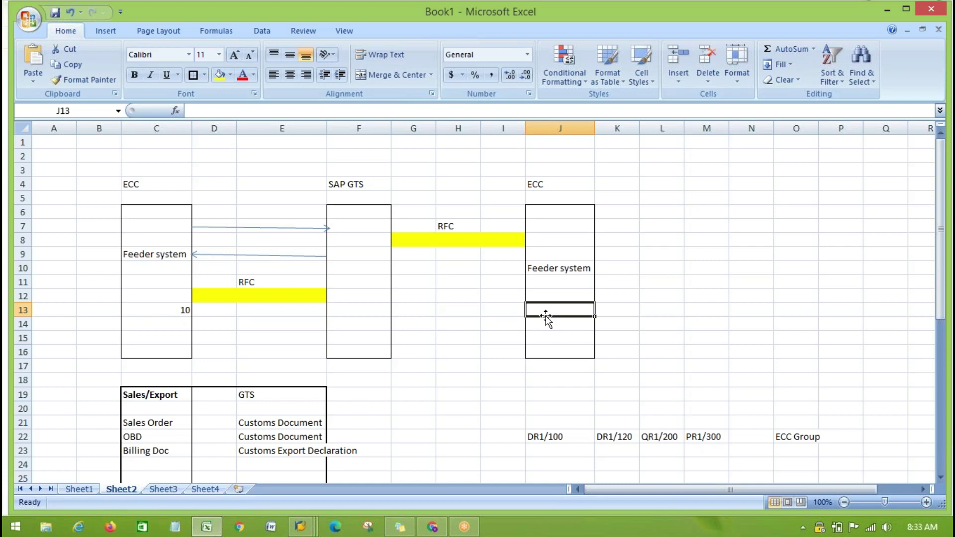
pyautogui.write('10')
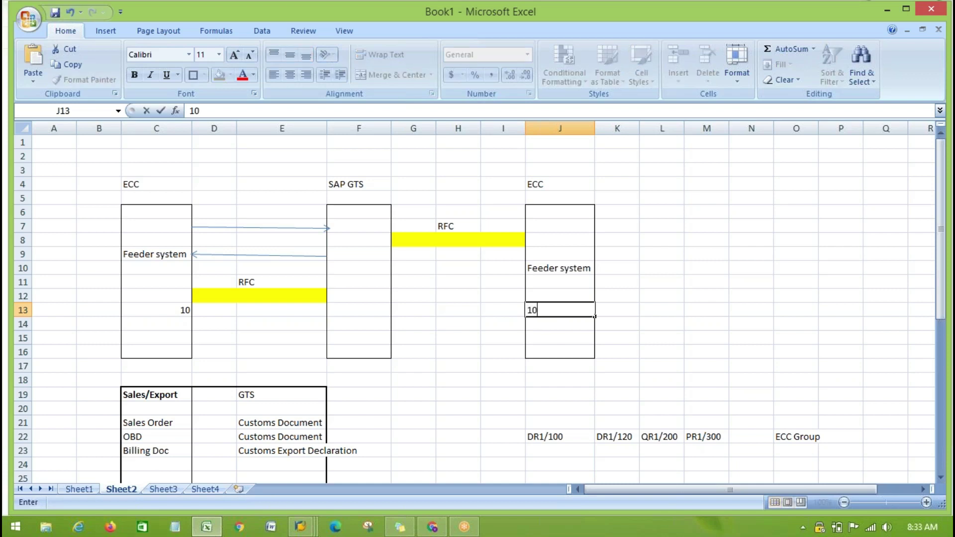
pyautogui.click(426, 305)
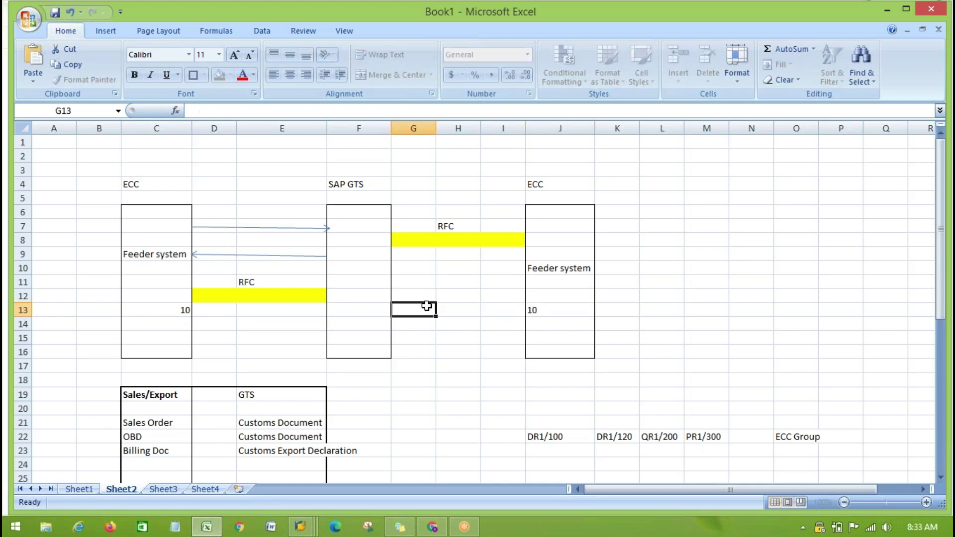
pyautogui.click(164, 314)
pyautogui.click(347, 300)
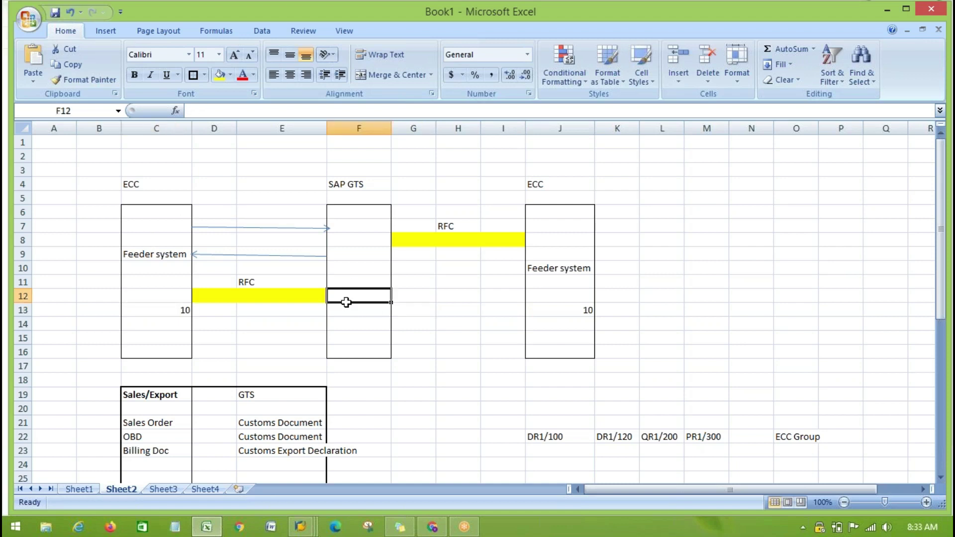
pyautogui.click(575, 310)
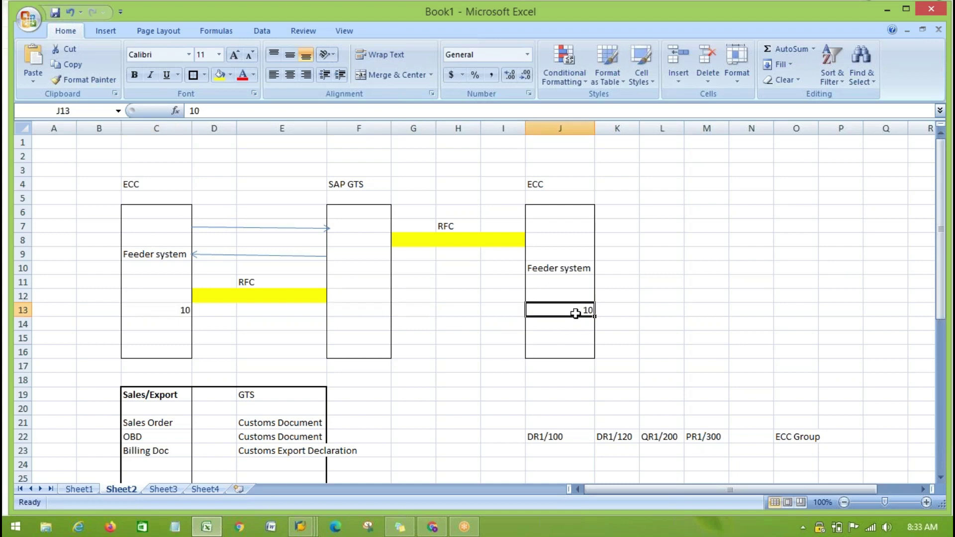
pyautogui.click(362, 298)
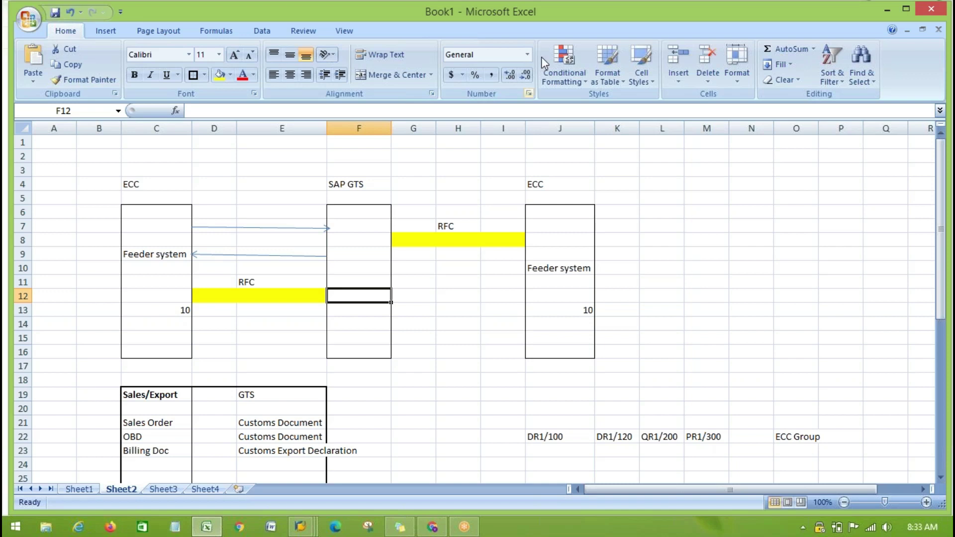
# Step: Relabel the right-hand system in J4 back to S4 and enter 10 in SAP GTS cell F12
pyautogui.click(134, 187)
pyautogui.click(535, 189)
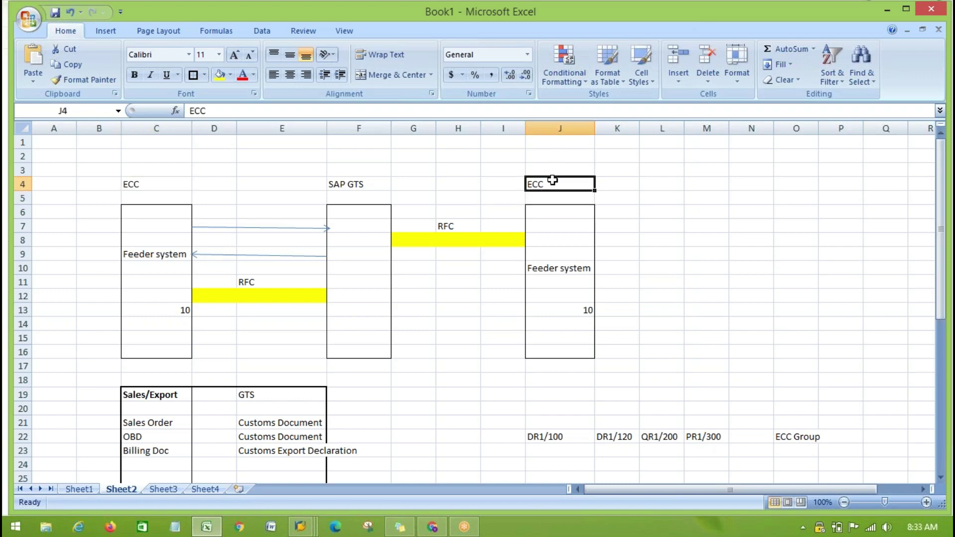
pyautogui.write('S4')
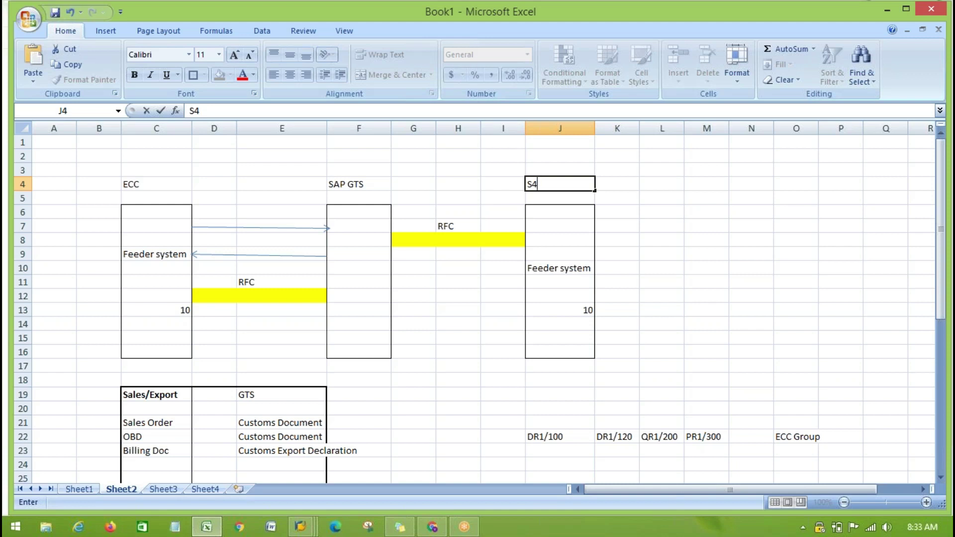
pyautogui.click(673, 262)
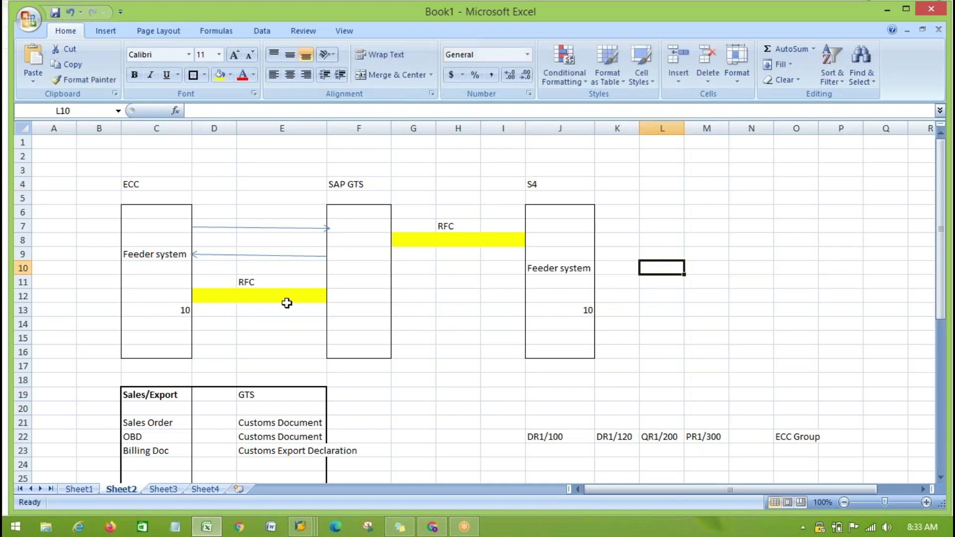
pyautogui.click(160, 313)
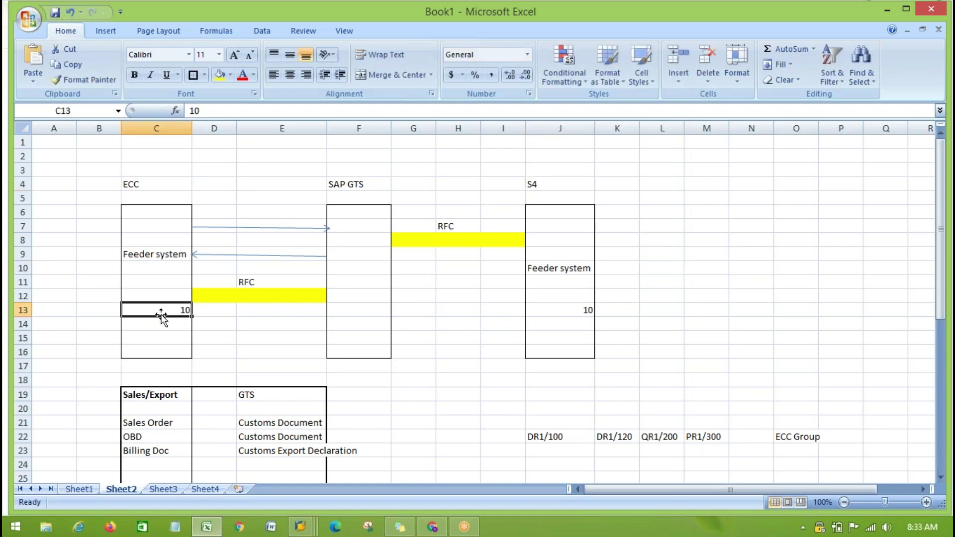
pyautogui.click(347, 294)
pyautogui.write('10')
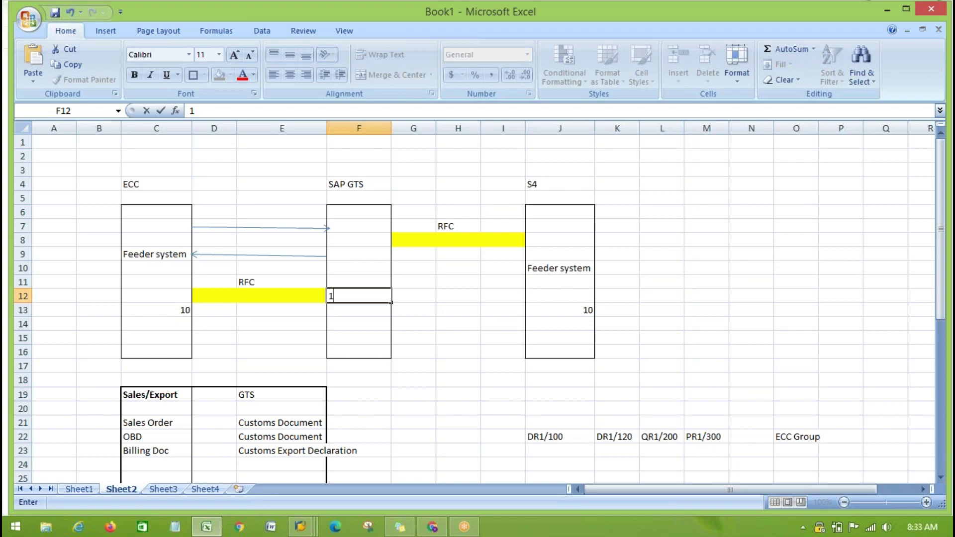
pyautogui.click(737, 309)
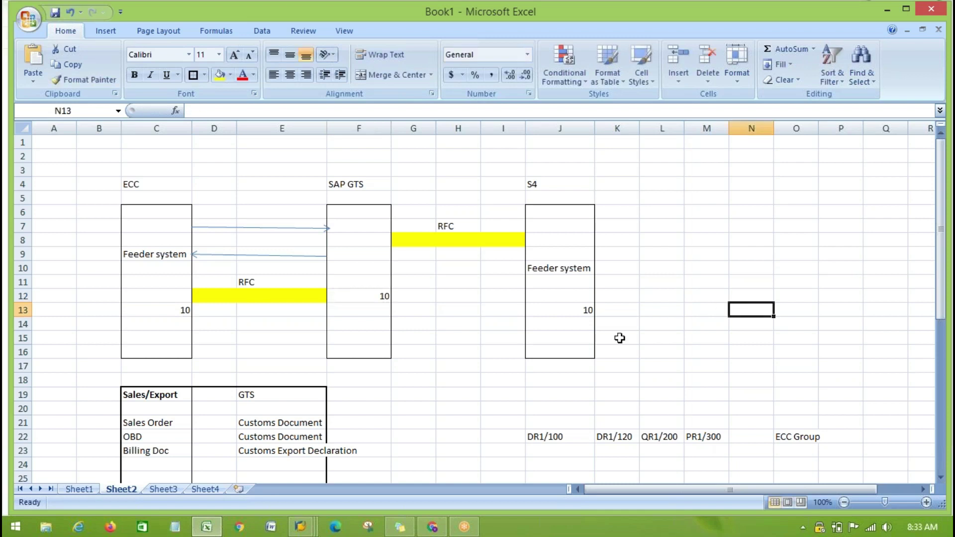
# Step: Review the S4 label and the 10 values in C13, F12 and J13
pyautogui.click(578, 307)
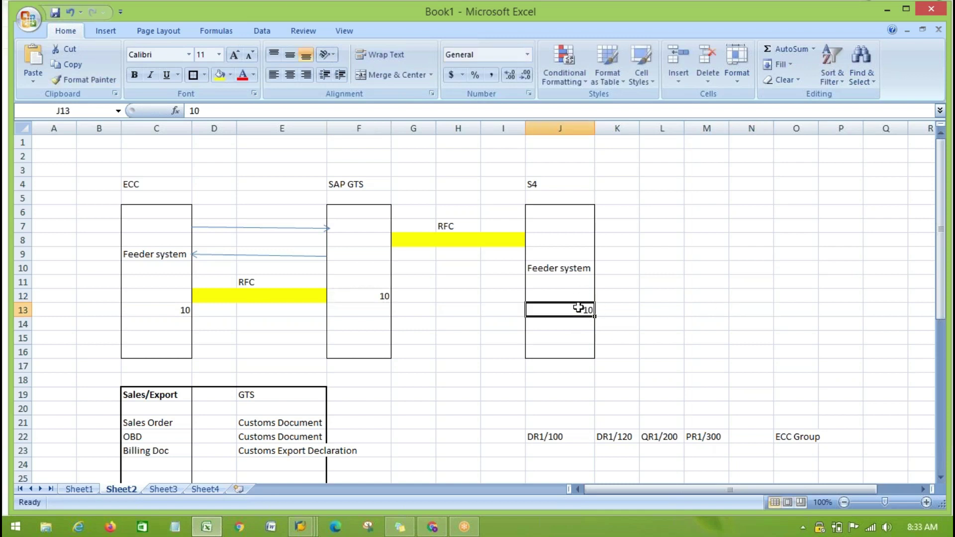
pyautogui.click(543, 185)
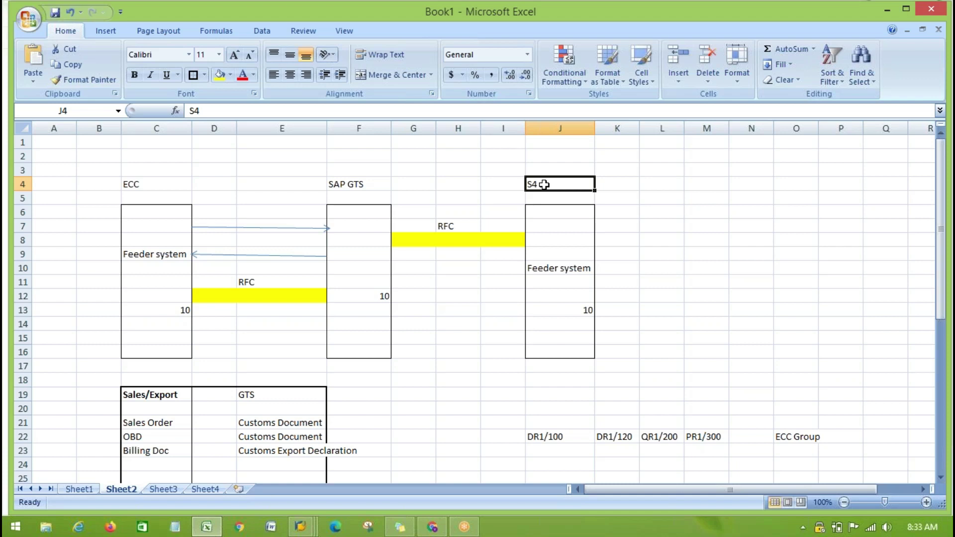
pyautogui.click(362, 304)
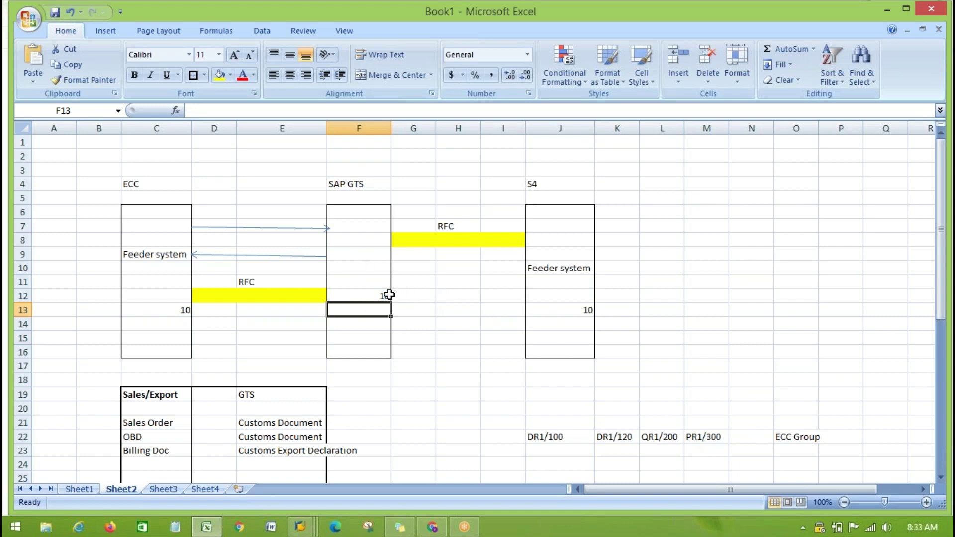
pyautogui.click(357, 296)
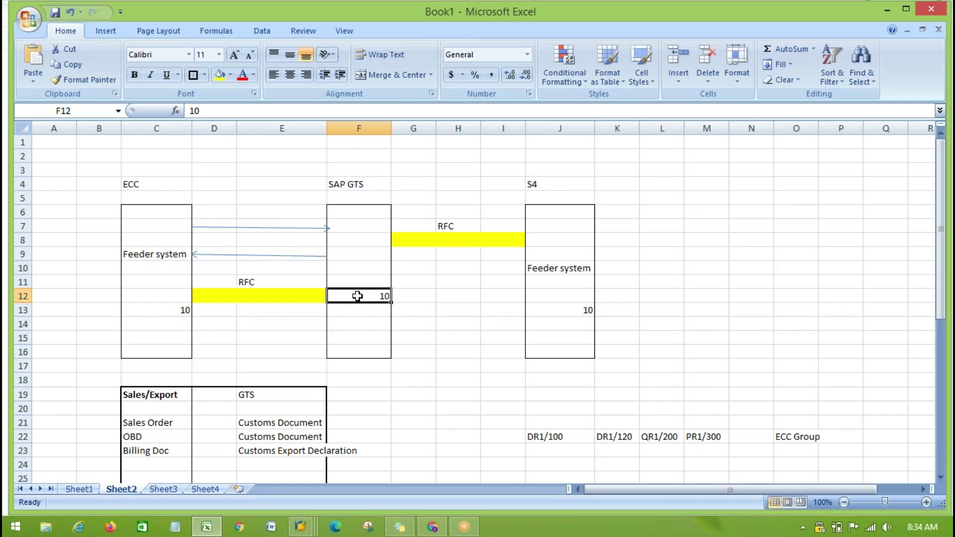
pyautogui.click(174, 309)
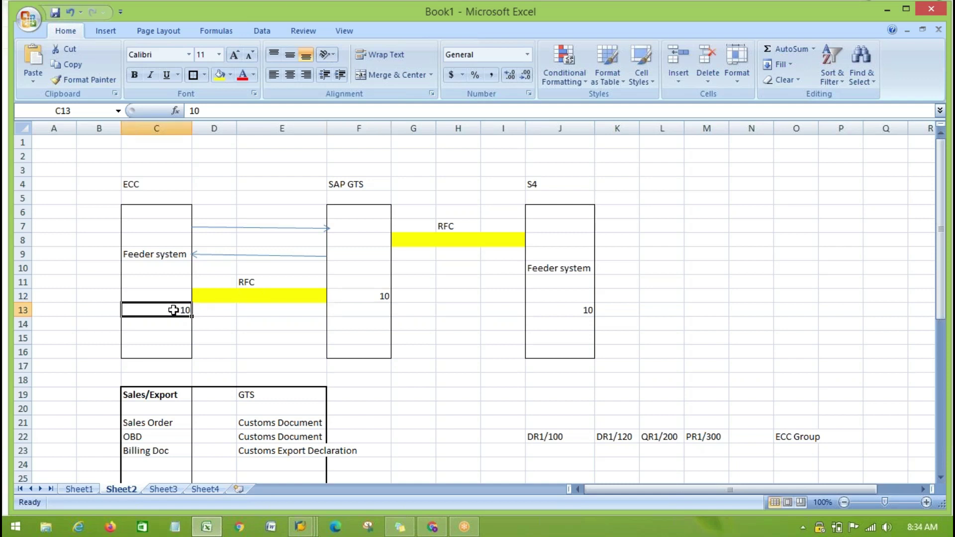
pyautogui.click(150, 231)
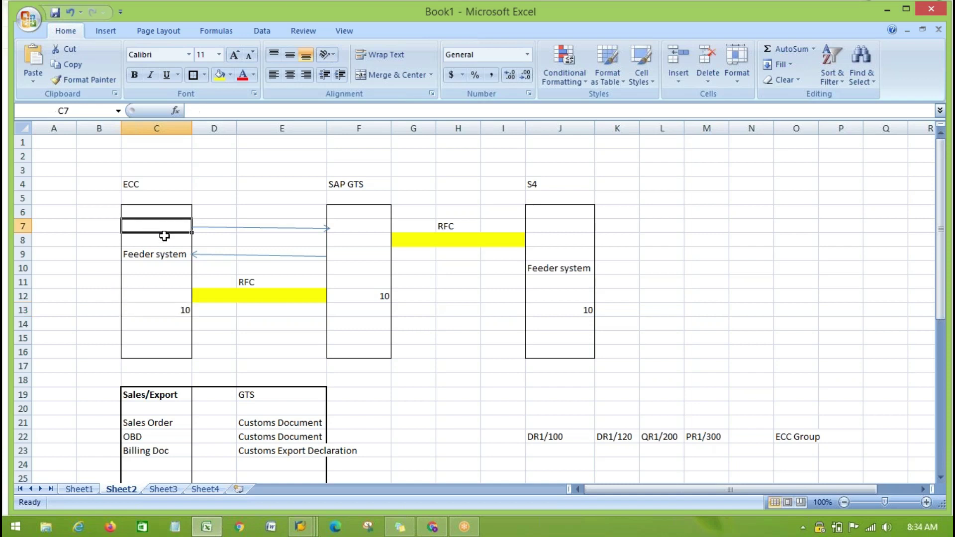
pyautogui.click(575, 312)
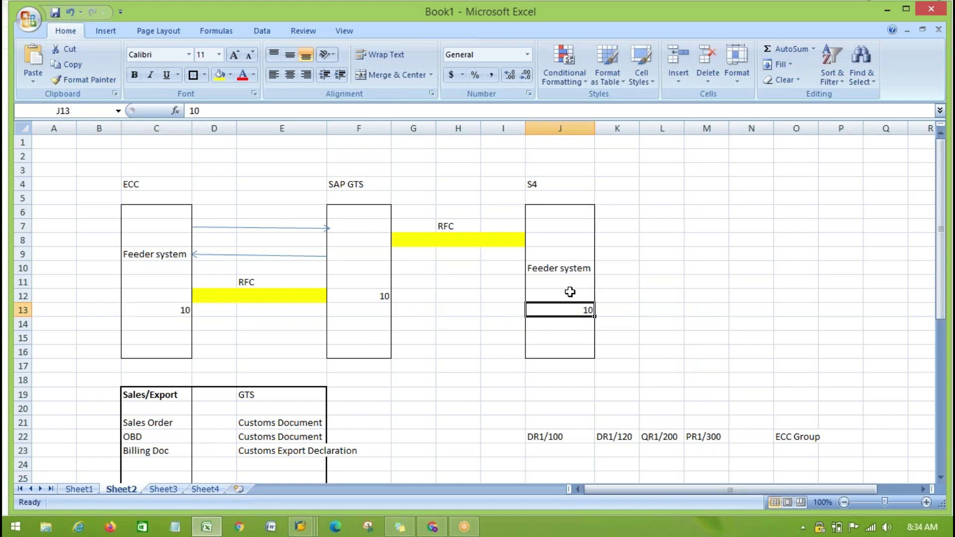
pyautogui.click(540, 185)
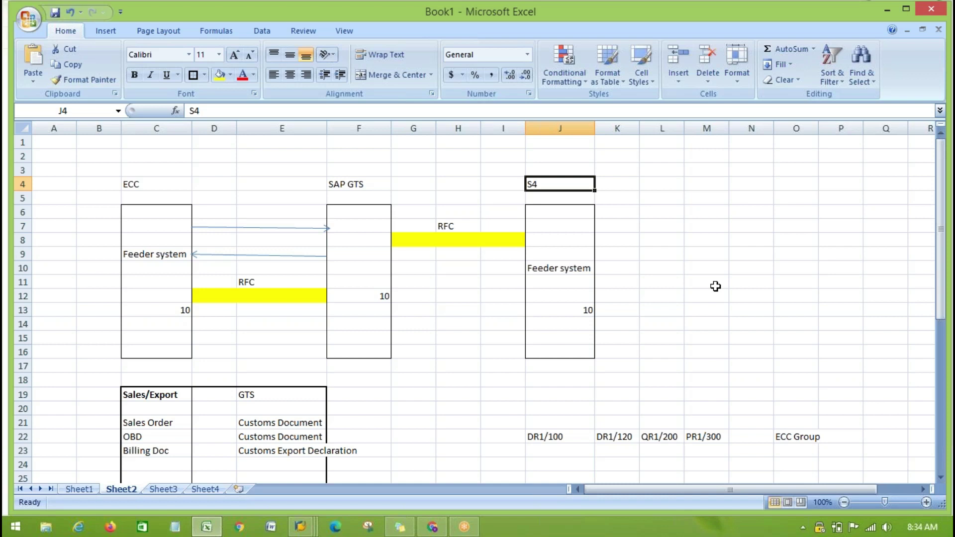
# Step: Go over the S4 and ECC feeder labels and each box's 10 once more
pyautogui.click(747, 254)
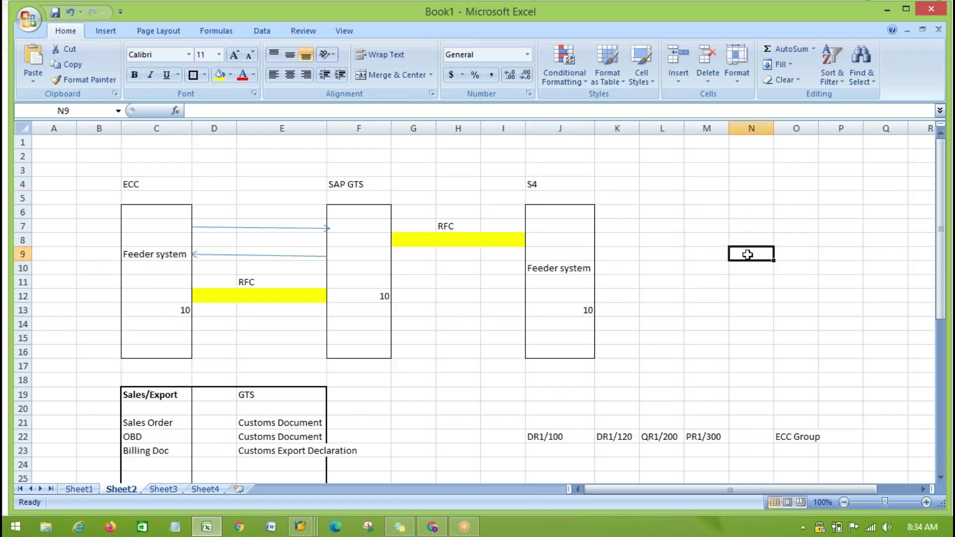
pyautogui.click(545, 186)
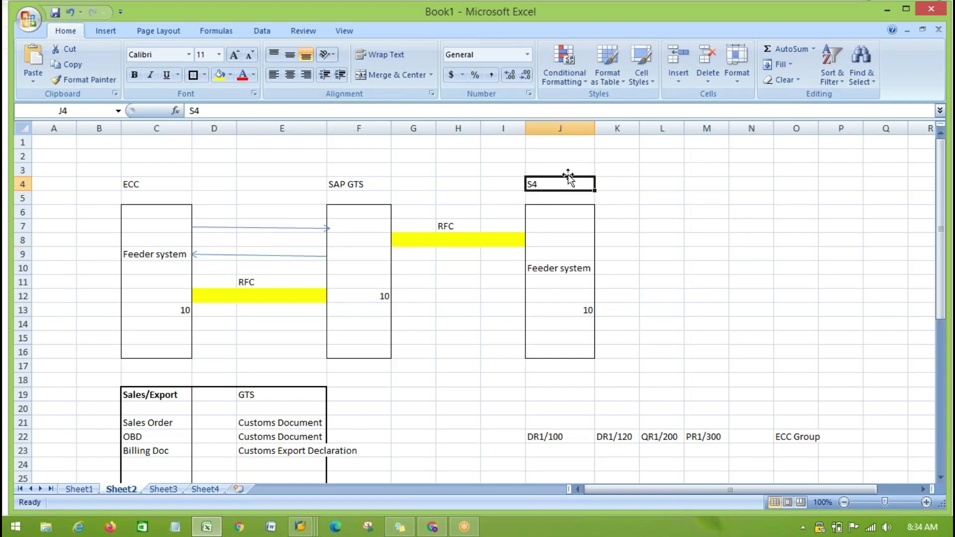
pyautogui.click(154, 255)
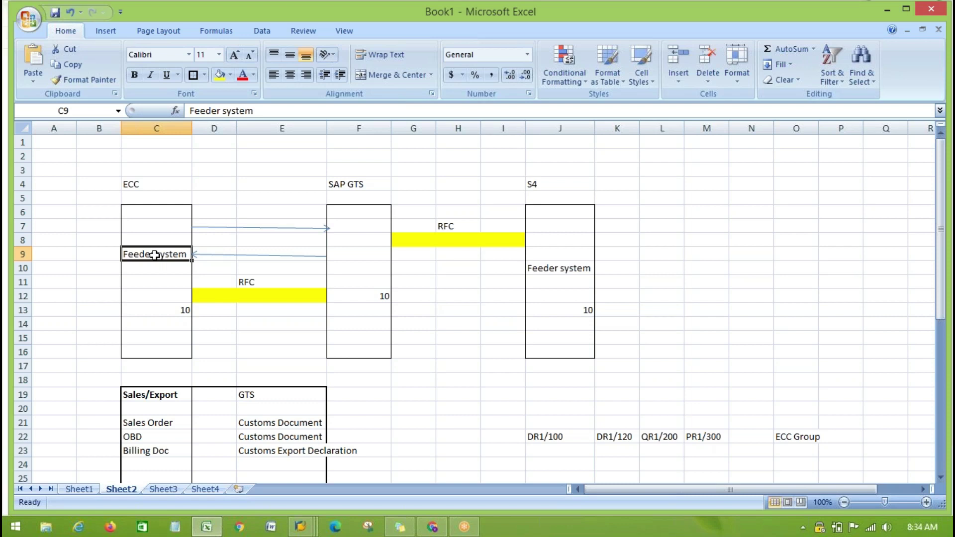
pyautogui.click(439, 334)
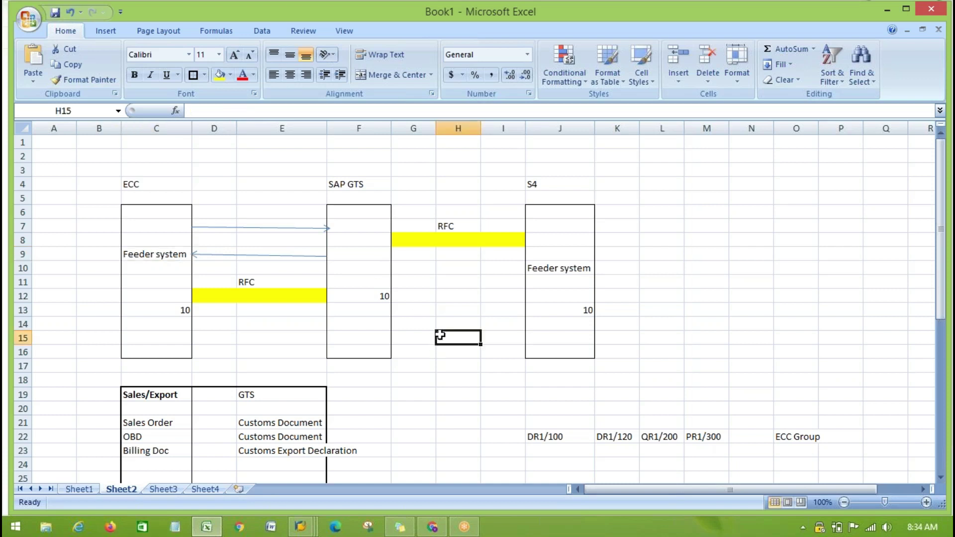
pyautogui.click(372, 297)
pyautogui.click(160, 311)
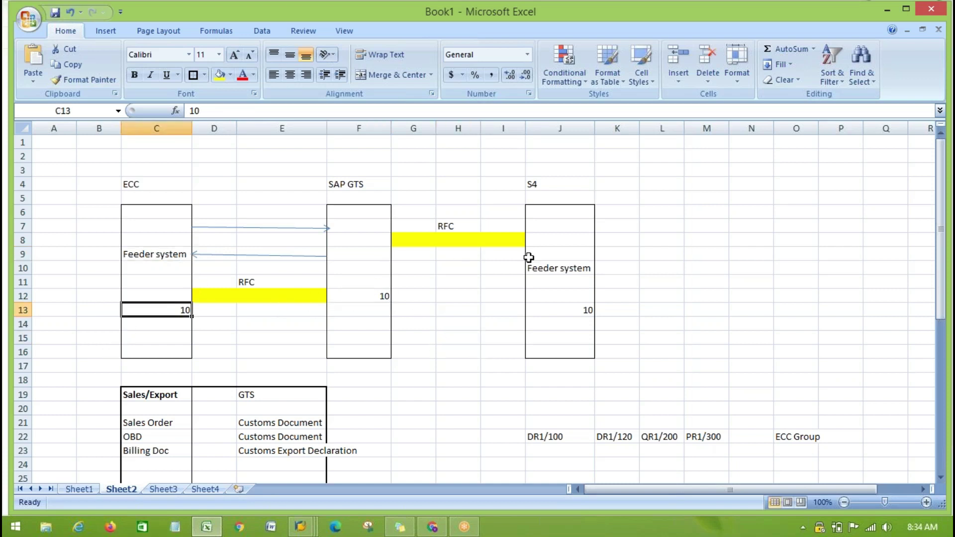
pyautogui.click(563, 313)
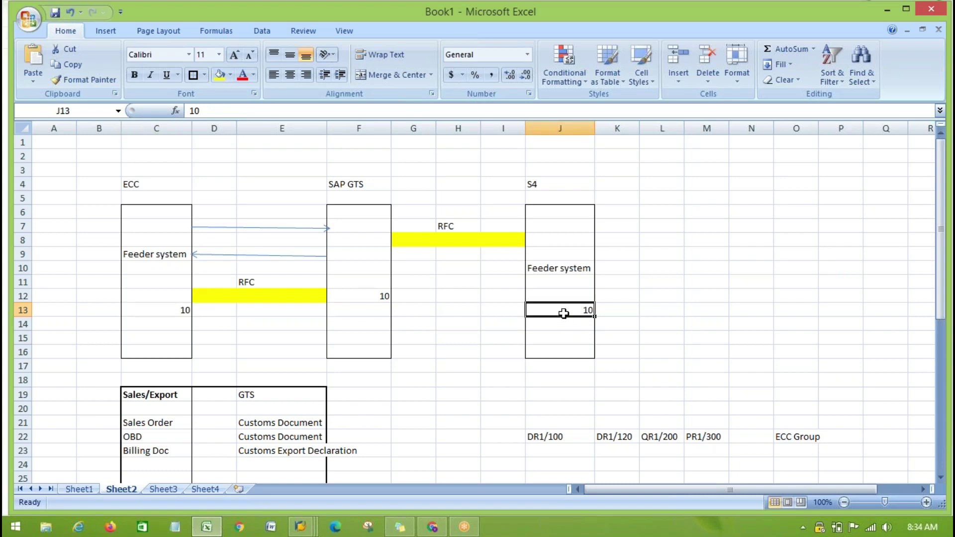
pyautogui.click(379, 309)
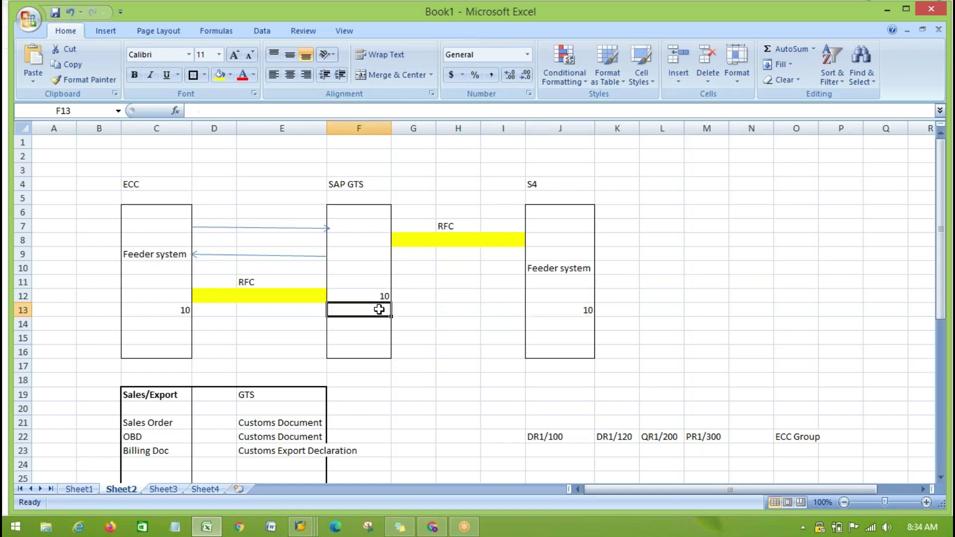
# Step: Enter 11 in cell F13 beneath the SAP GTS box's 10
pyautogui.write('11')
pyautogui.click(416, 336)
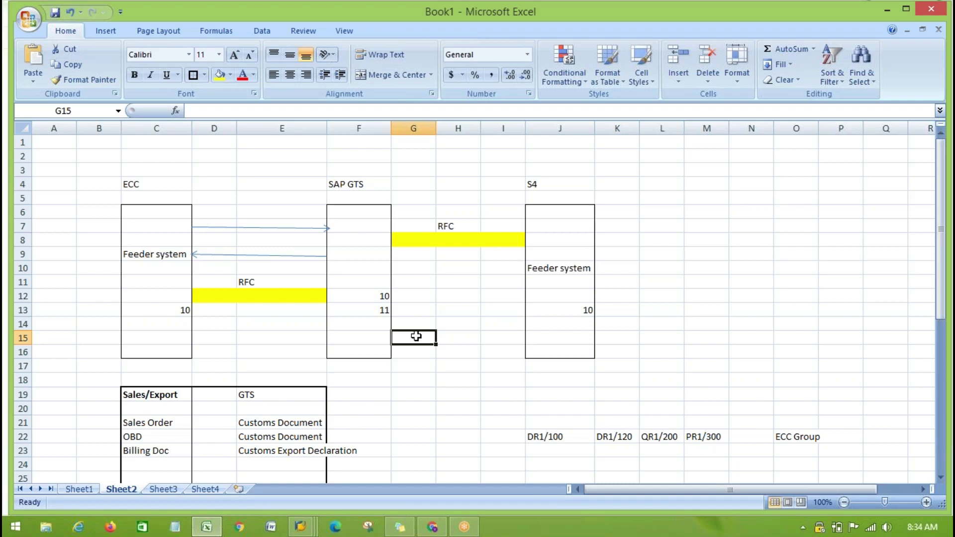
pyautogui.click(803, 283)
# Step: Show the previews of the open SAP windows from the taskbar
pyautogui.scroll(-4, 802, 287)
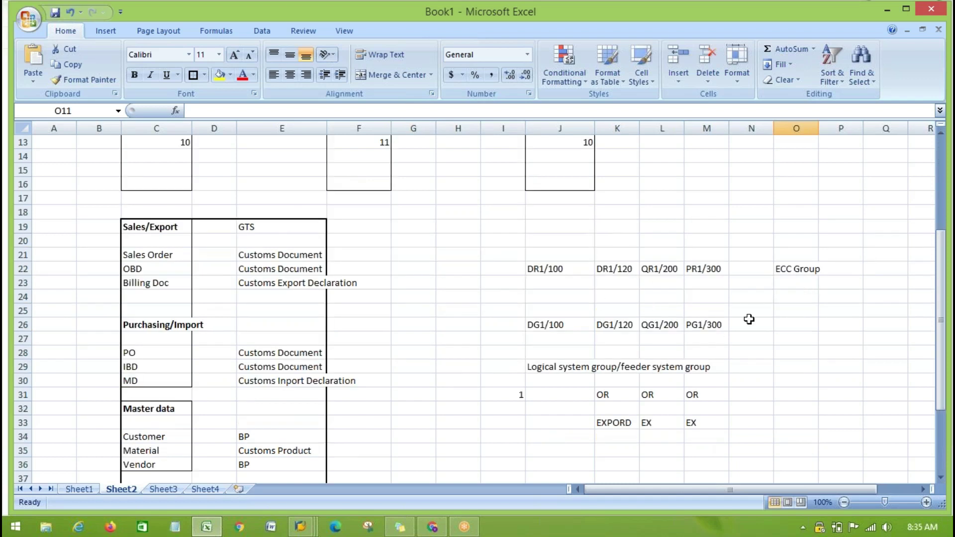
pyautogui.scroll(-1, 761, 335)
pyautogui.scroll(4, 762, 337)
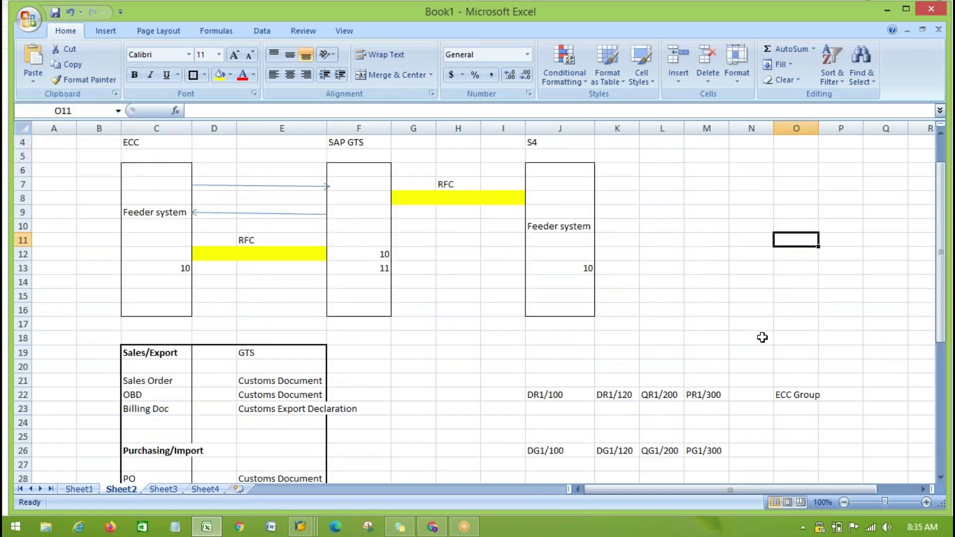
pyautogui.scroll(1, 762, 337)
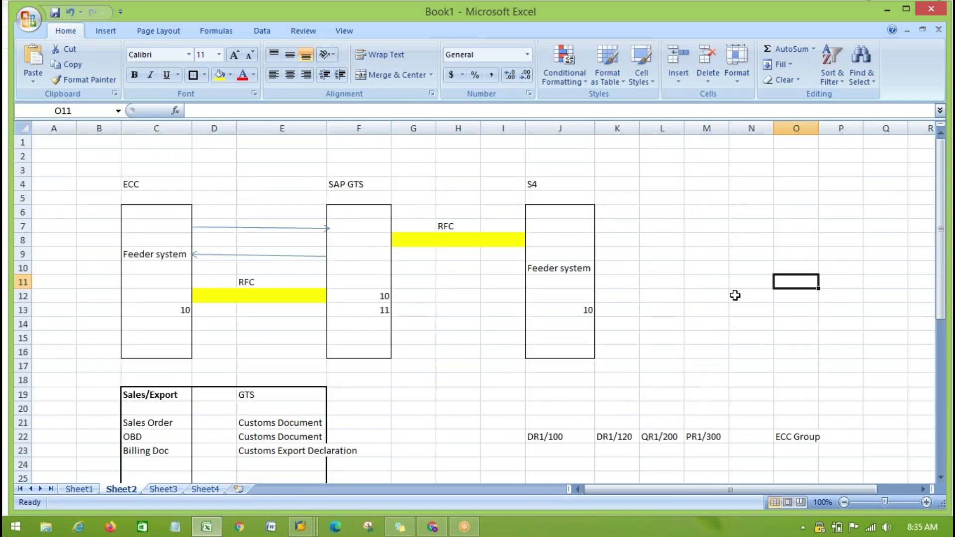
pyautogui.click(300, 529)
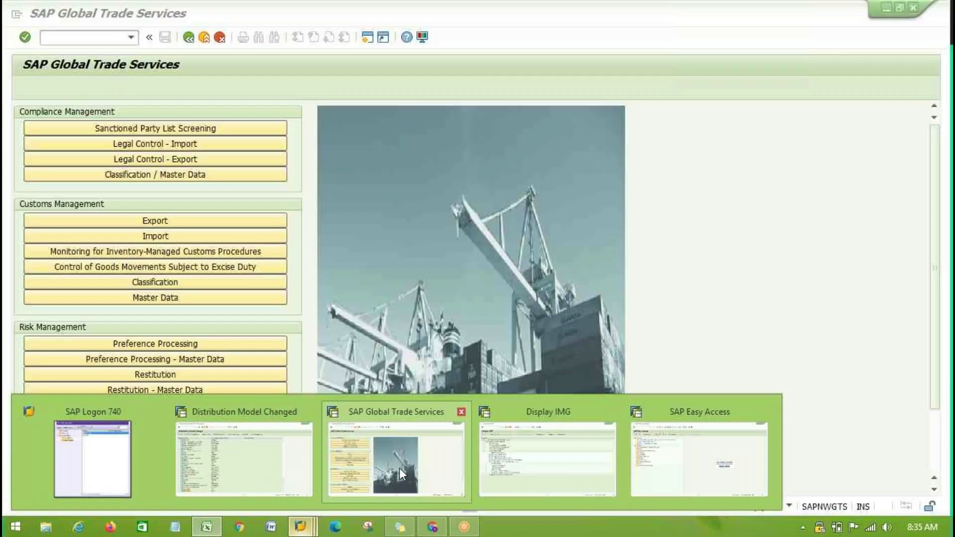
# Step: Switch to the Display IMG window and run transaction /NSE16 from the command field
pyautogui.click(547, 458)
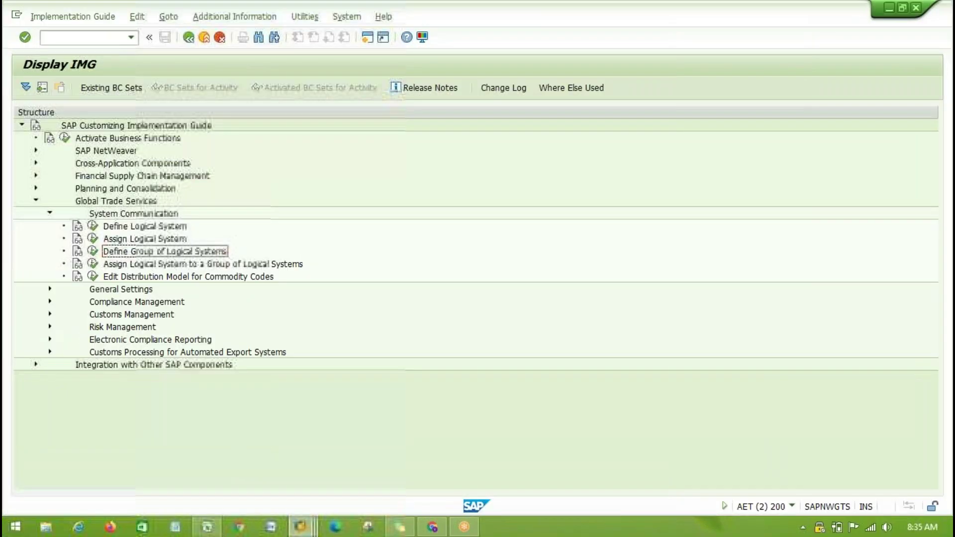
pyautogui.click(97, 39)
pyautogui.write('/N')
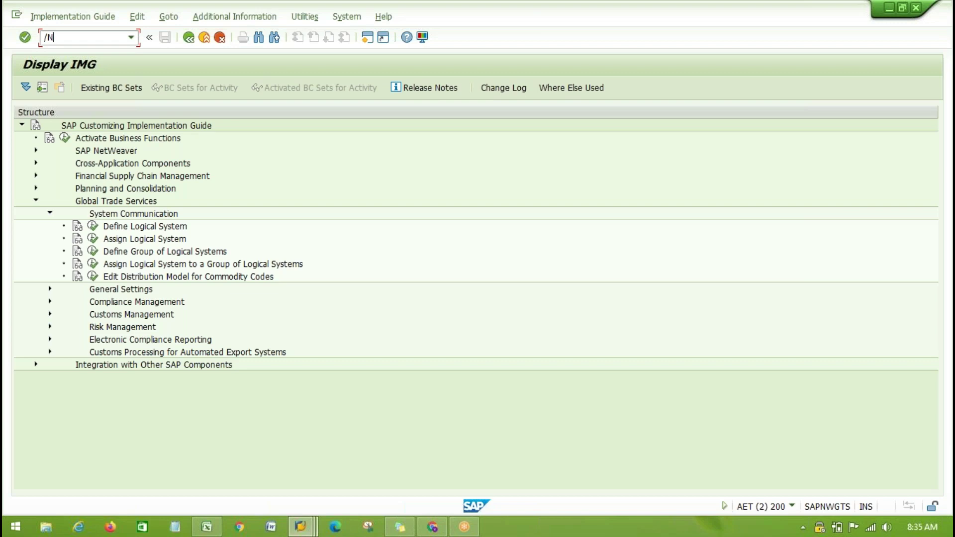
pyautogui.write('SE16')
pyautogui.press('Return')
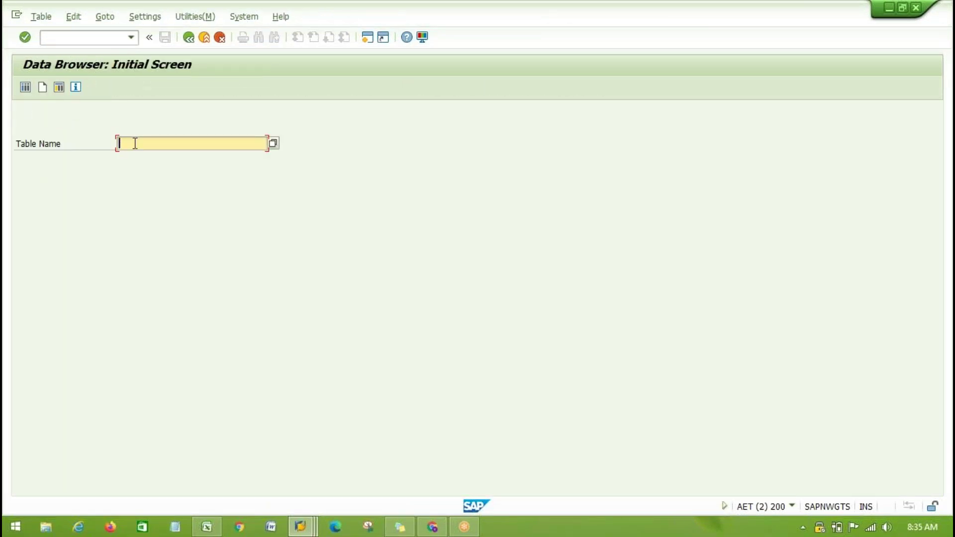
# Step: Enter /SAPSLL/PNTBP as the table name and open its selection screen
pyautogui.write('/S')
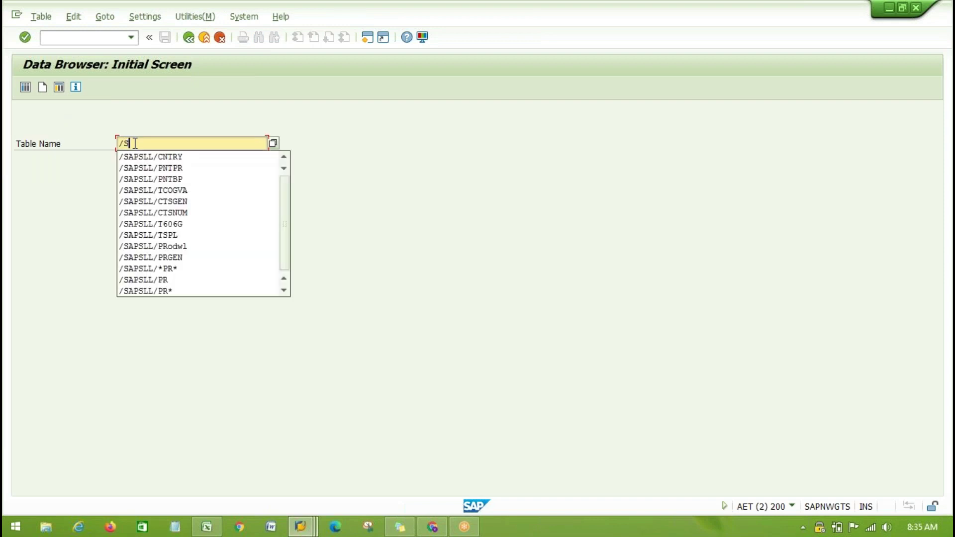
pyautogui.write('APSLL/PBTBP')
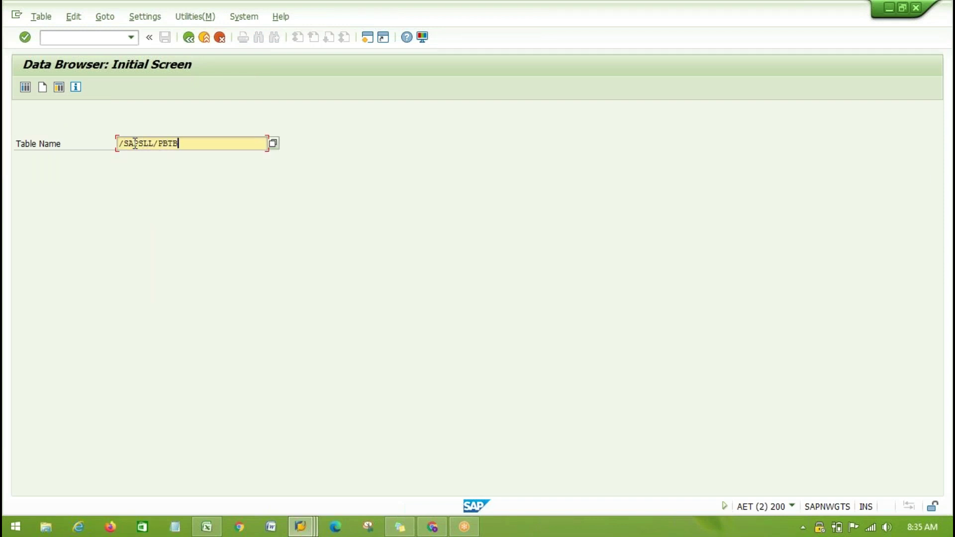
pyautogui.press('BackSpace')
pyautogui.press('BackSpace')
pyautogui.press('BackSpace')
pyautogui.press('BackSpace')
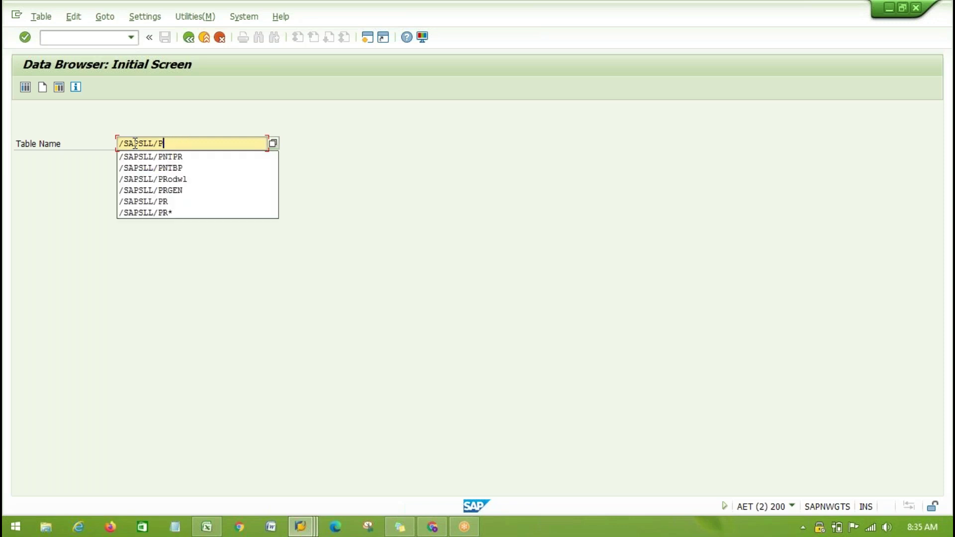
pyautogui.write('NTBP')
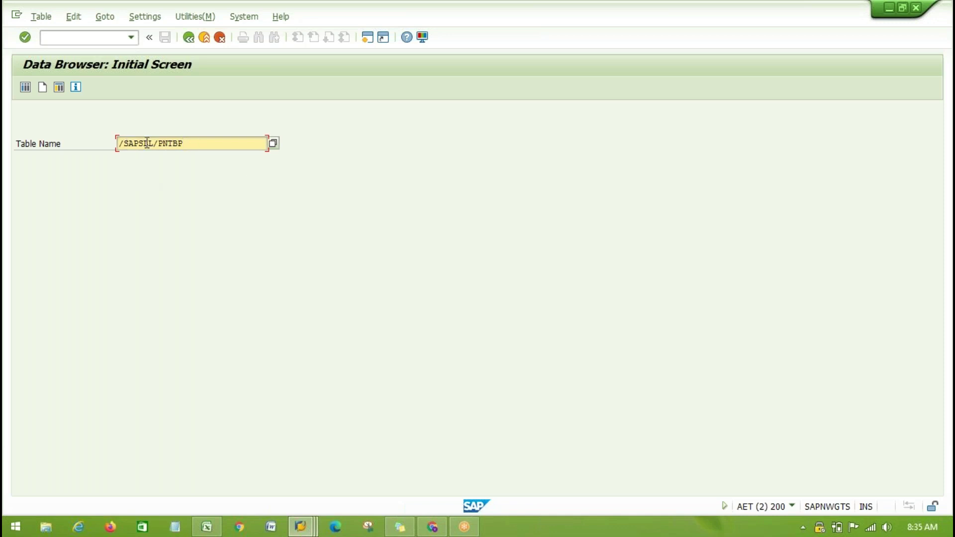
pyautogui.moveTo(149, 143); pyautogui.dragTo(118, 143)
pyautogui.click(183, 143)
pyautogui.press('Return')
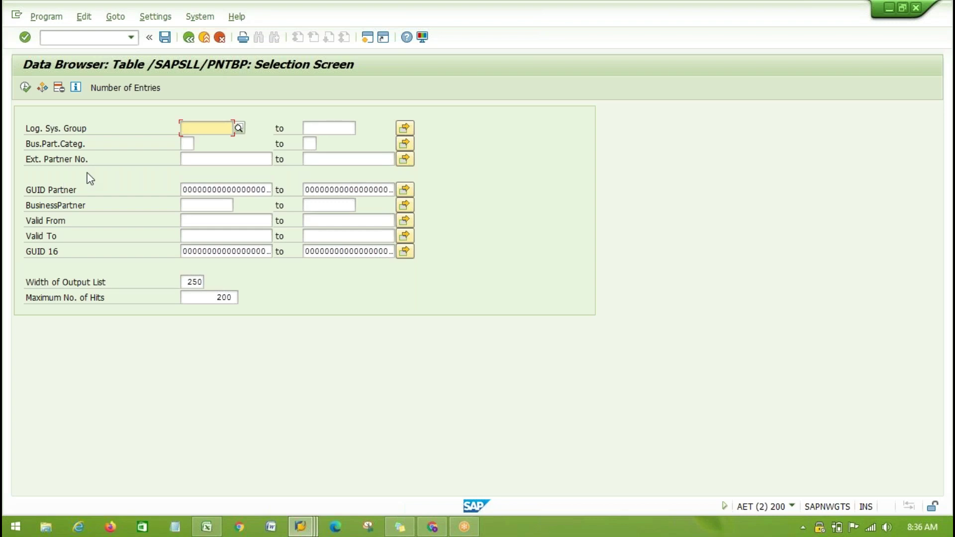
# Step: Filter /SAPSLL/PNTBP by an external partner number and execute the selection
pyautogui.click(26, 125)
pyautogui.click(105, 132)
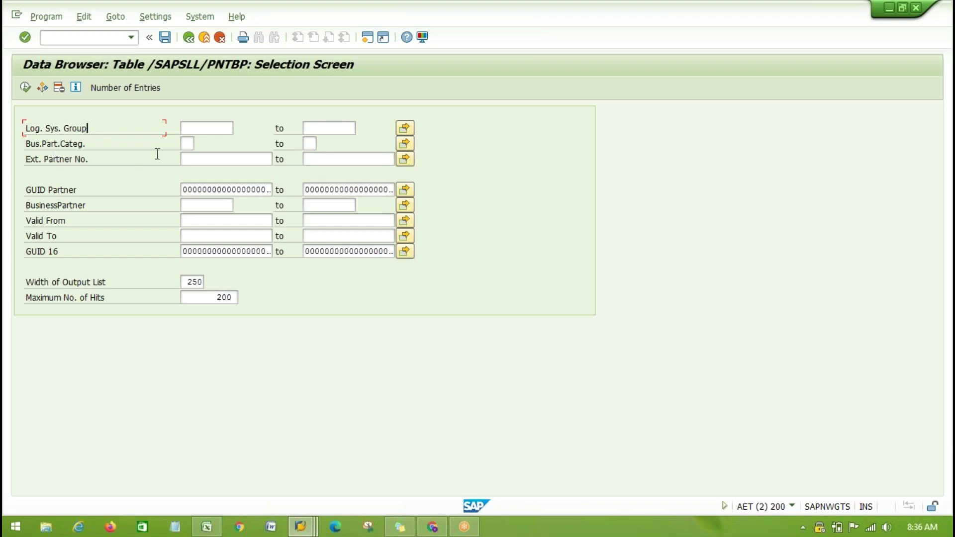
pyautogui.click(198, 159)
pyautogui.click(44, 160)
pyautogui.click(213, 156)
pyautogui.write('10')
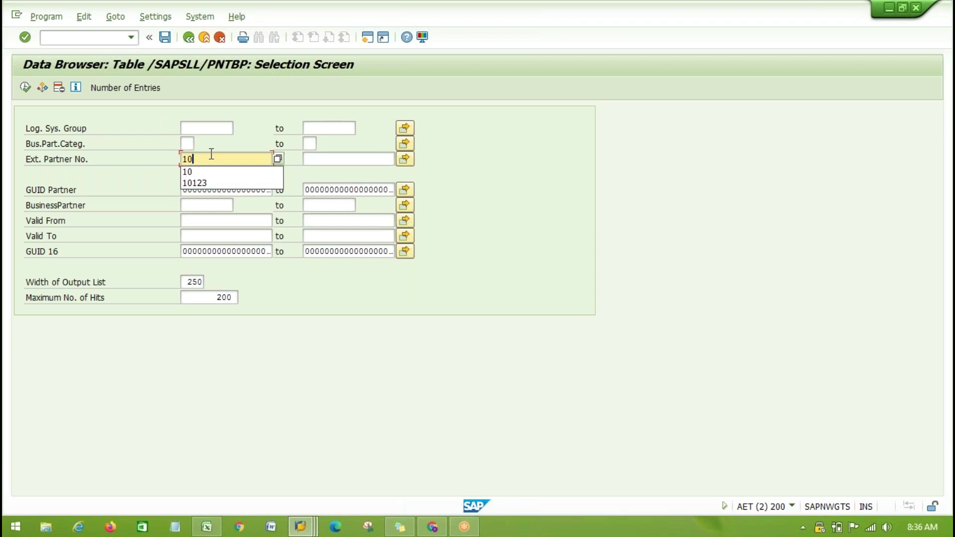
pyautogui.click(25, 87)
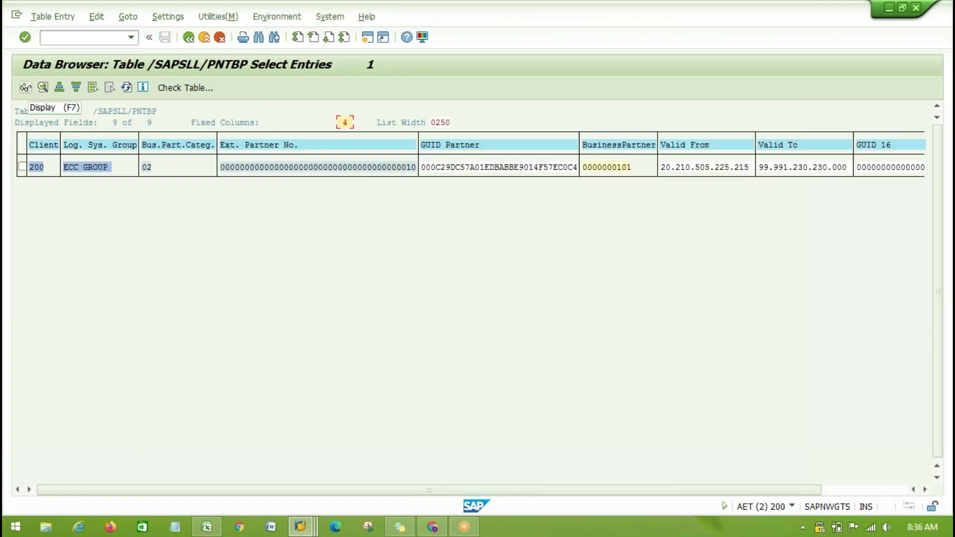
# Step: Check the result's ECC GROUP logical system group, external partner number and business partner
pyautogui.click(79, 168)
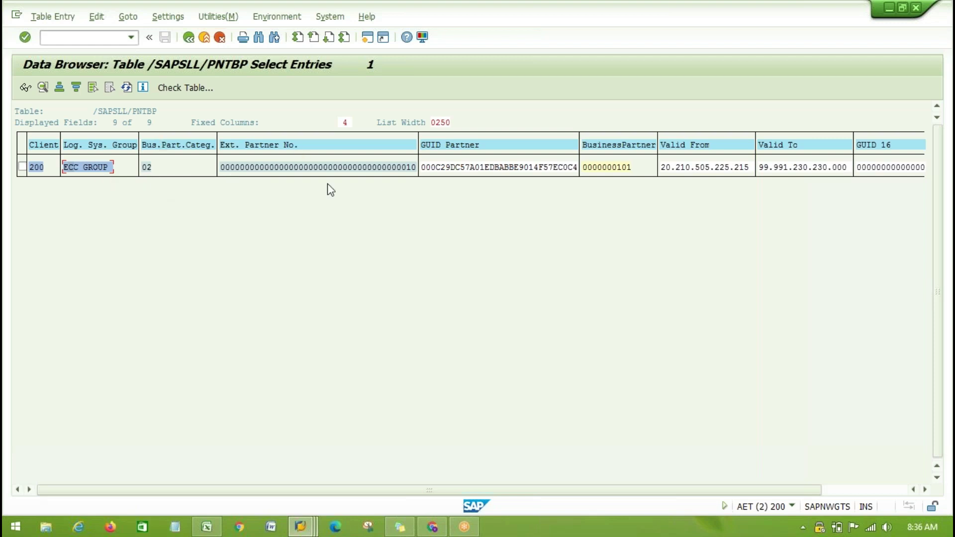
pyautogui.click(360, 168)
pyautogui.click(610, 168)
pyautogui.click(103, 168)
# Step: Switch back to the SAP window and start customizing in a new session with /OSPRO
pyautogui.hotkey('alt', 'Tab')
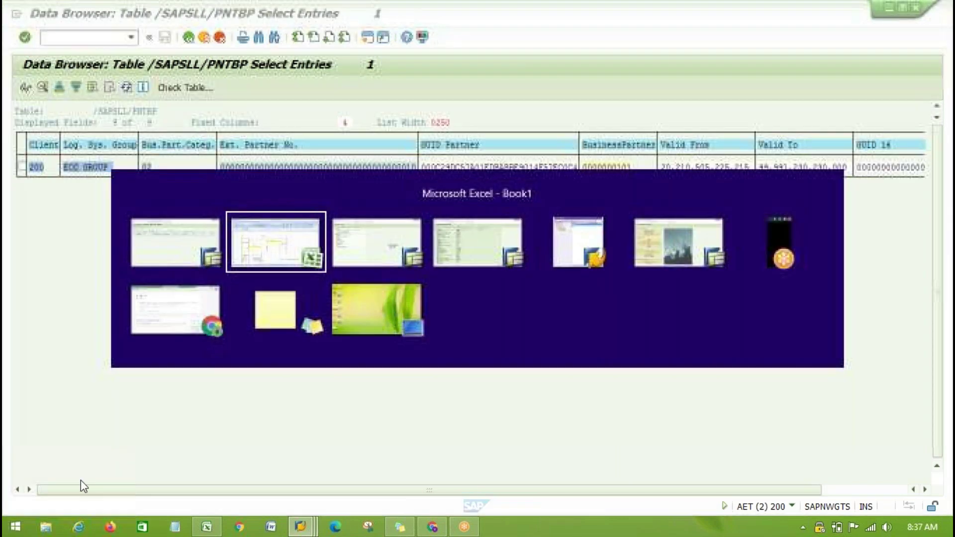
pyautogui.hotkey('alt', 'Tab')
pyautogui.hotkey('alt', 'Tab')
pyautogui.hotkey('alt', 'shift', 'Tab')
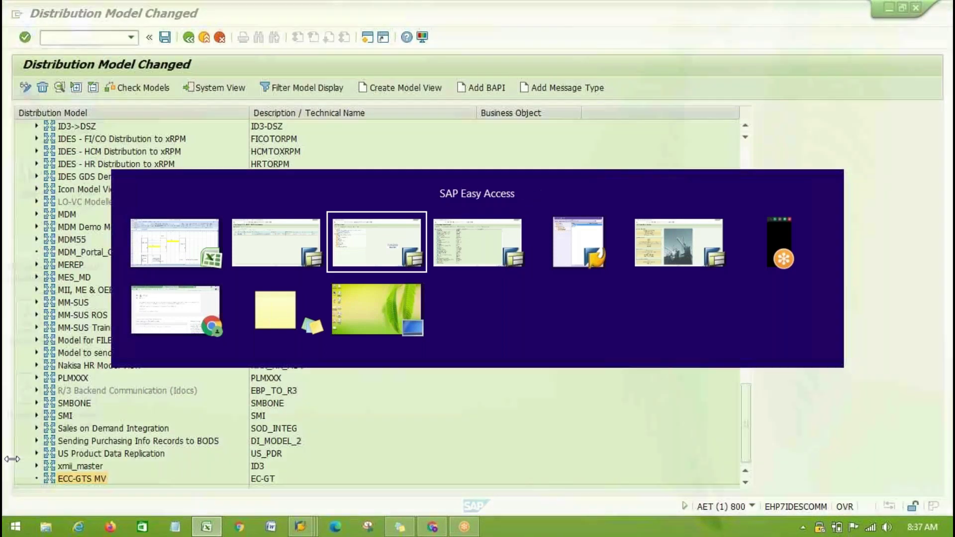
pyautogui.hotkey('alt', 'shift', 'Tab')
pyautogui.hotkey('alt', 'shift', 'Tab')
pyautogui.hotkey('alt', 'Tab')
pyautogui.click(81, 38)
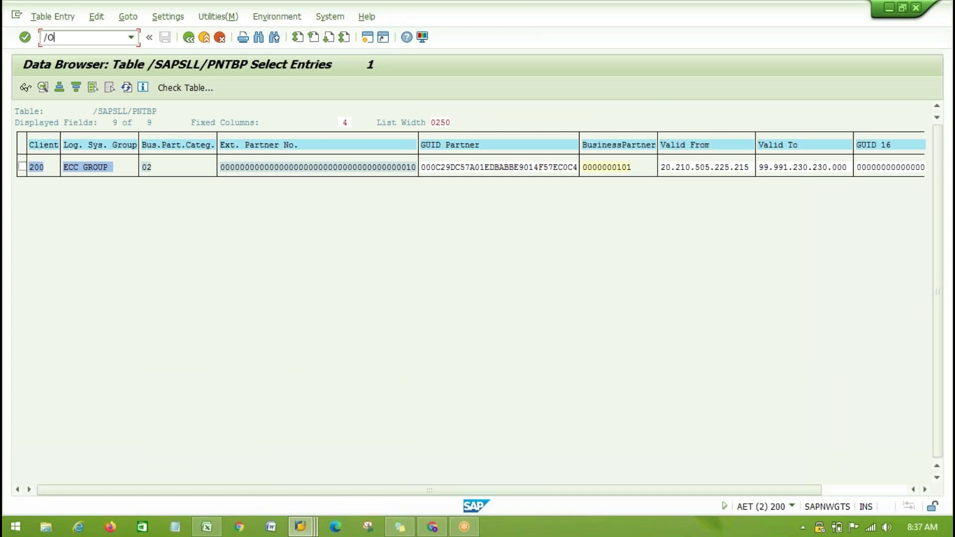
pyautogui.write('/OSPRO')
pyautogui.press('Return')
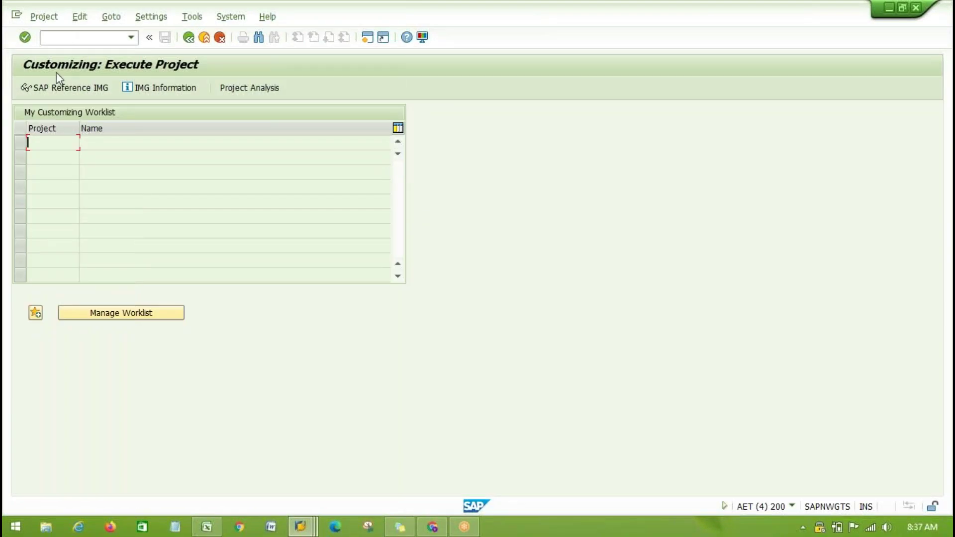
# Step: In the SAP Reference IMG, expand Global Trade Services > General Settings > Document Structure > Assignment of Document Types from Feeder Systems
pyautogui.click(55, 88)
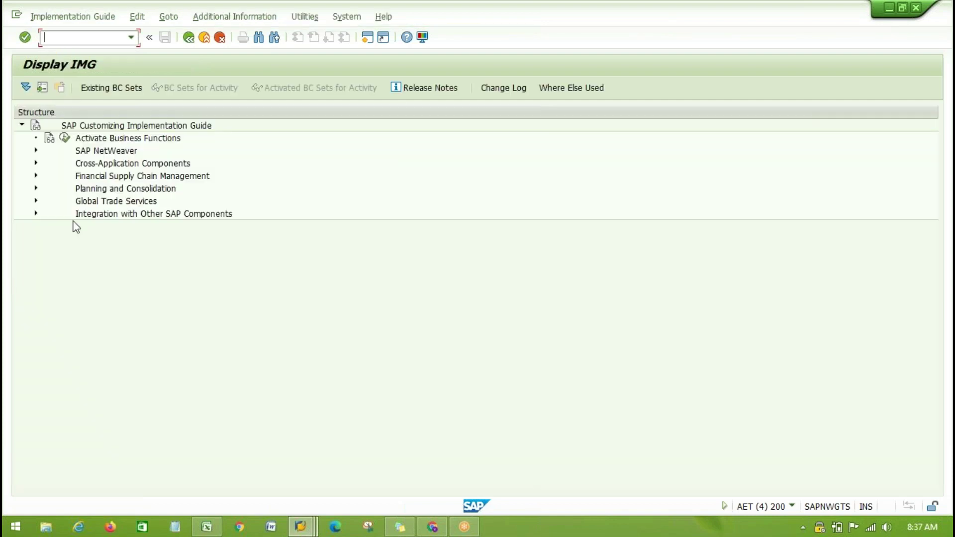
pyautogui.click(36, 201)
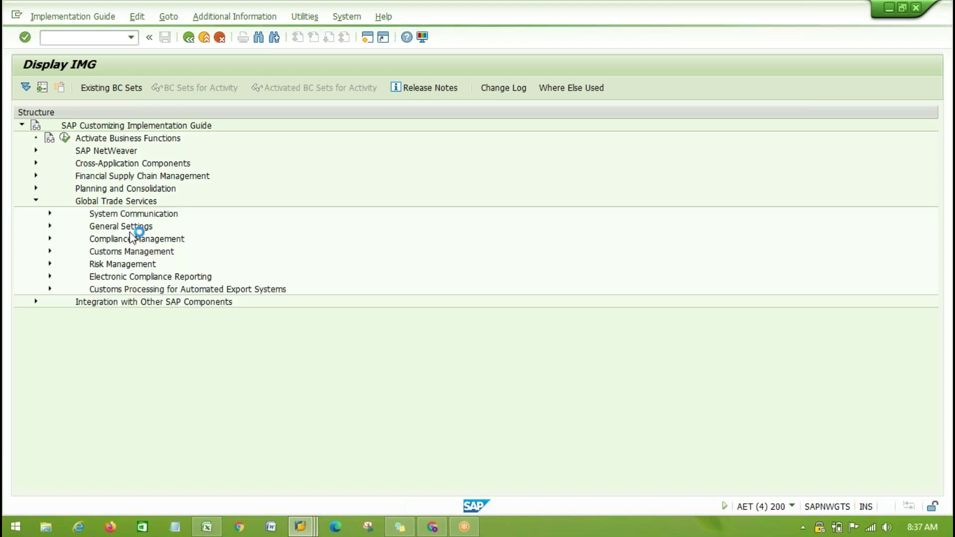
pyautogui.click(123, 225)
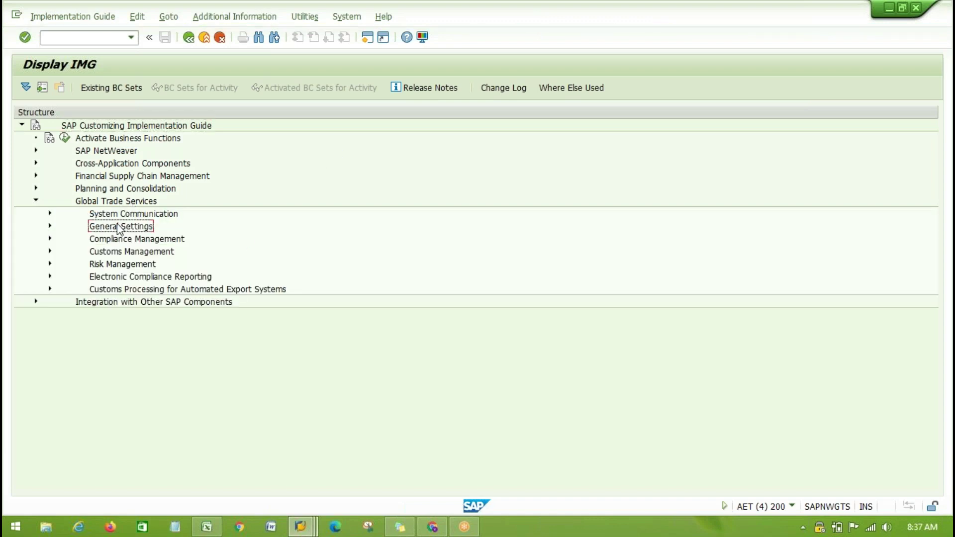
pyautogui.click(49, 226)
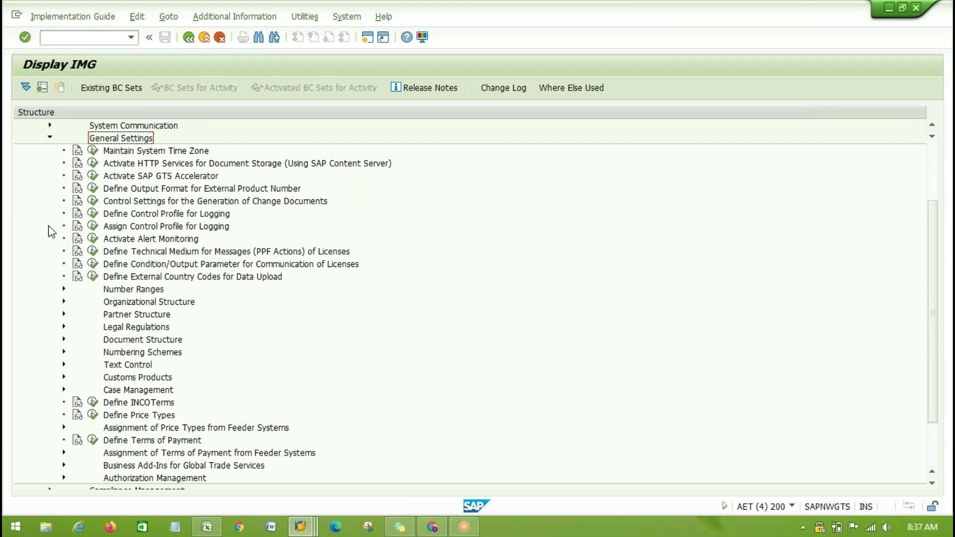
pyautogui.click(122, 340)
pyautogui.click(63, 338)
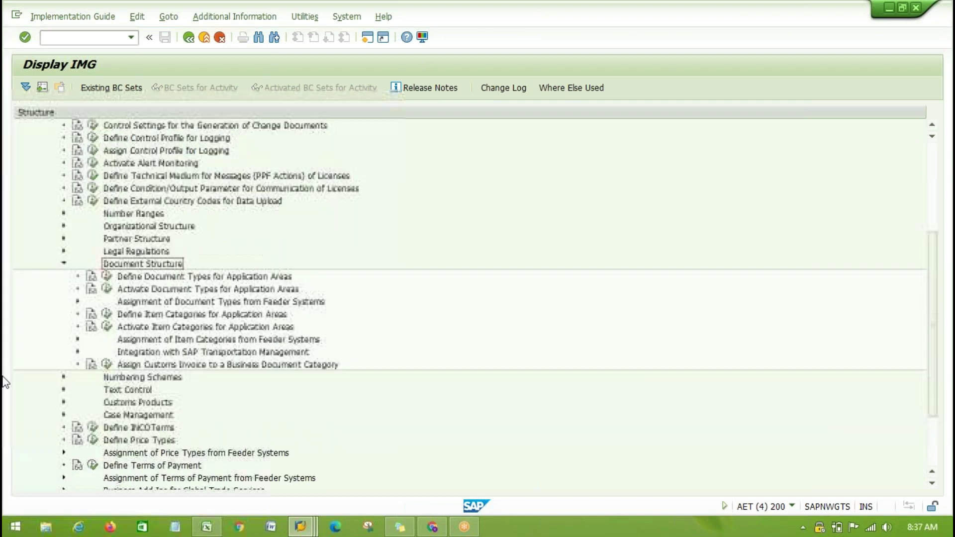
pyautogui.click(142, 304)
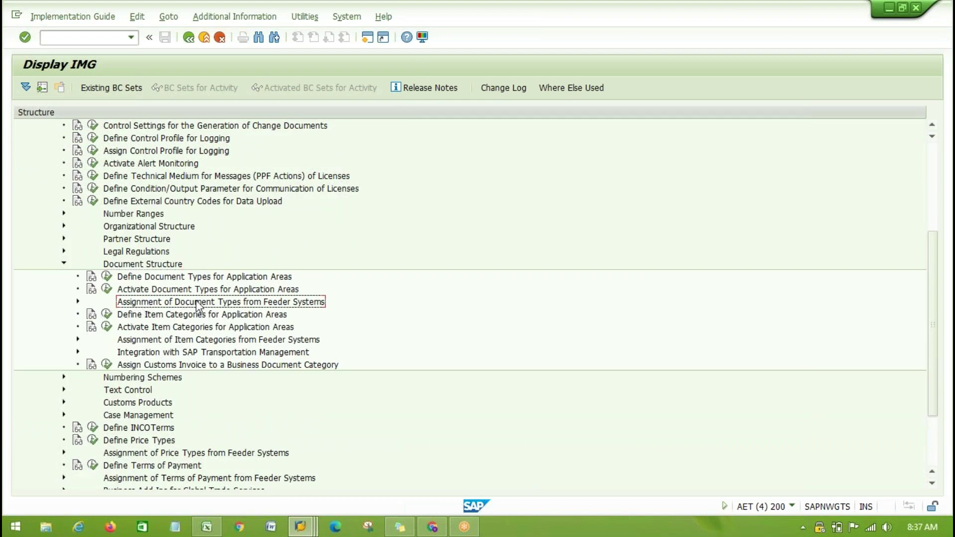
pyautogui.click(77, 301)
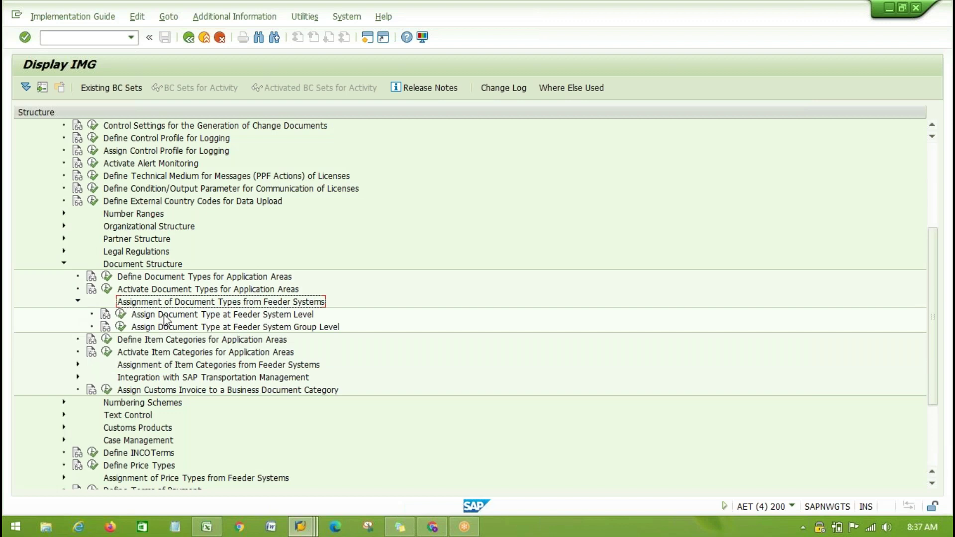
# Step: Compare the feeder system level and feeder system group level assignment activities
pyautogui.click(151, 316)
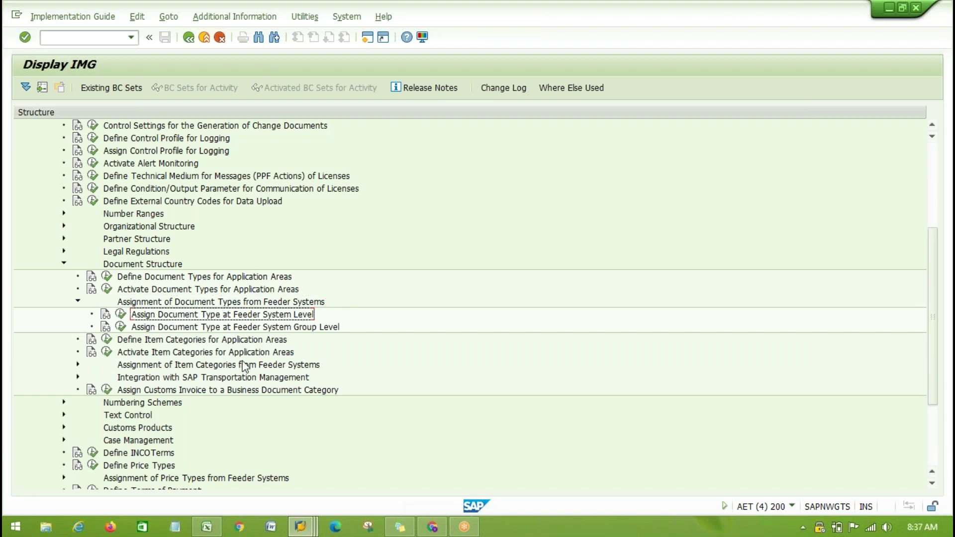
pyautogui.click(316, 328)
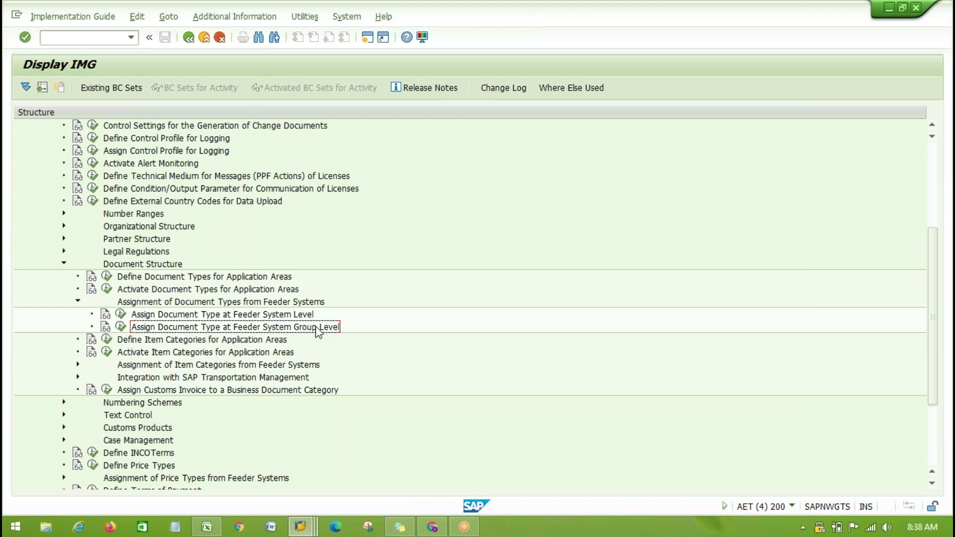
pyautogui.click(245, 315)
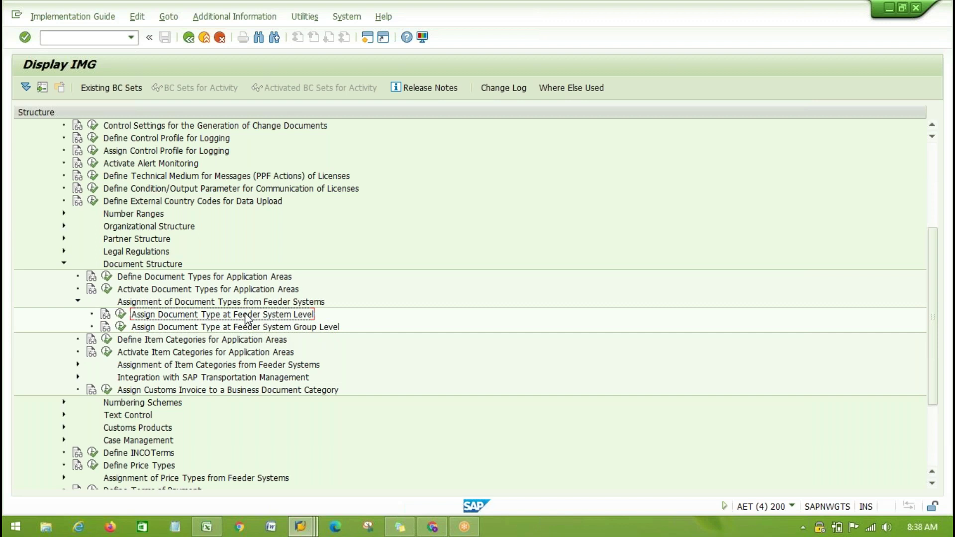
pyautogui.scroll(1, 245, 318)
# Step: Run the feeder system group level activity, choose Manually Assign Document Type, and start a new mapping with logical system group 'E'
pyautogui.click(120, 340)
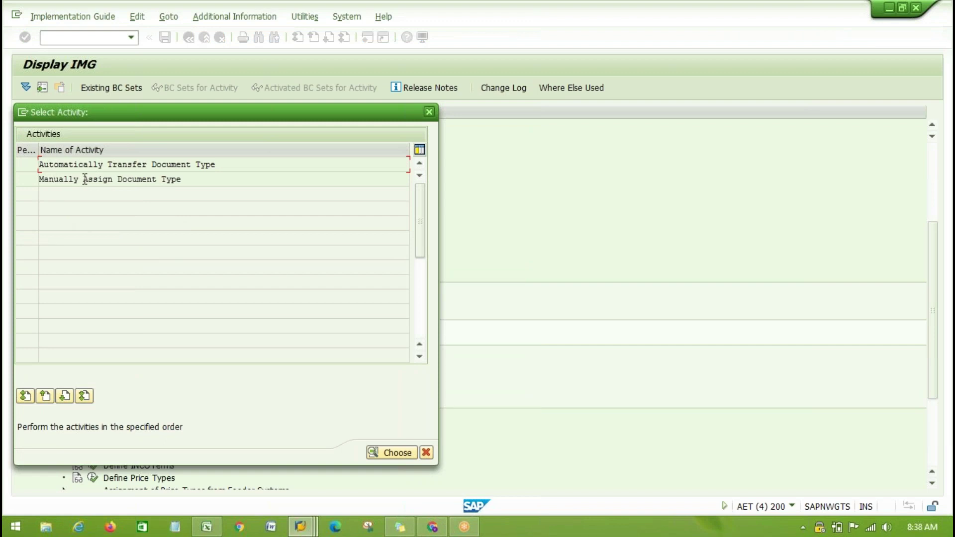
pyautogui.doubleClick(100, 179)
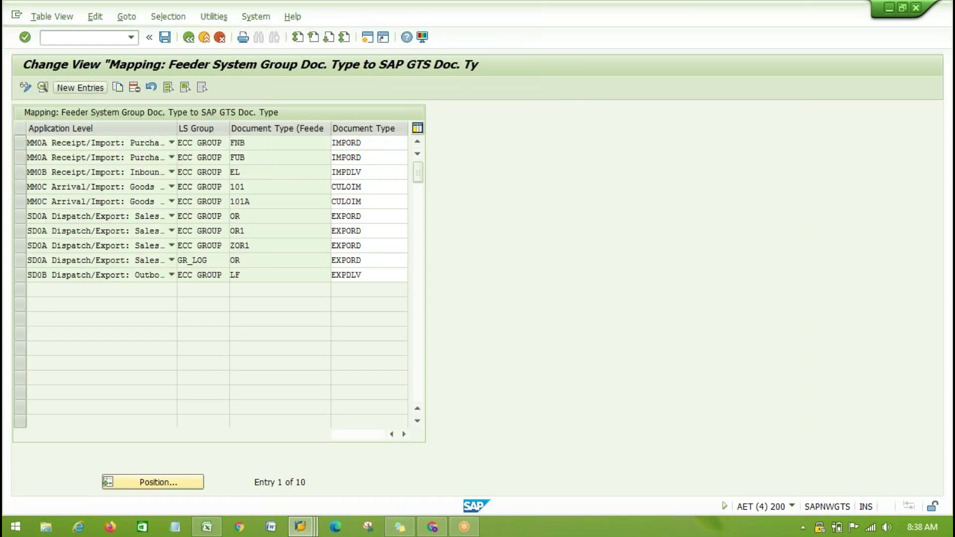
pyautogui.click(80, 88)
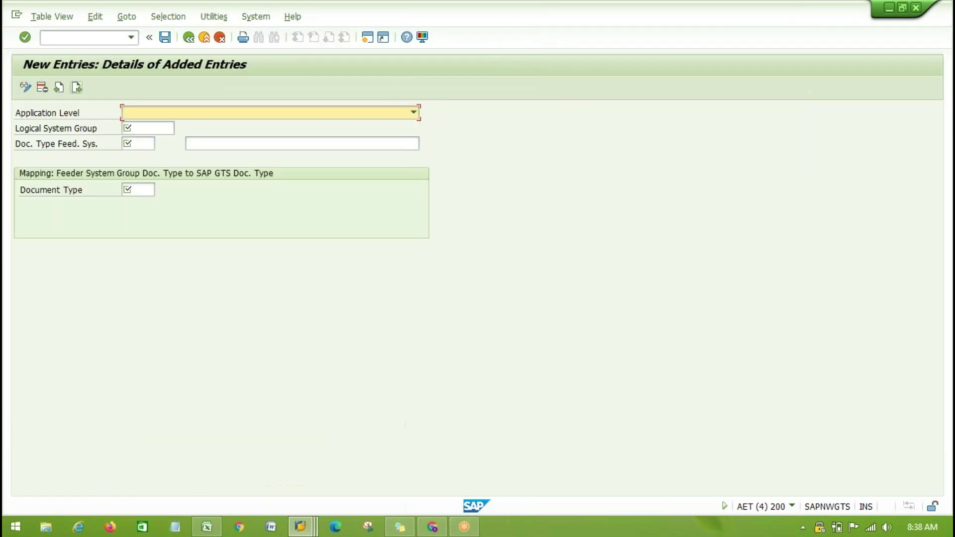
pyautogui.click(144, 124)
pyautogui.write('ECC')
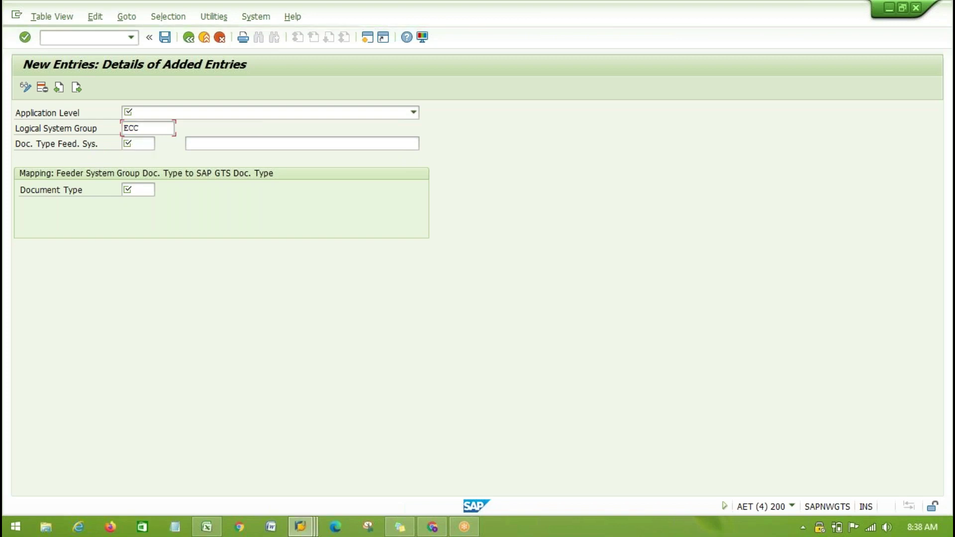
pyautogui.click(131, 191)
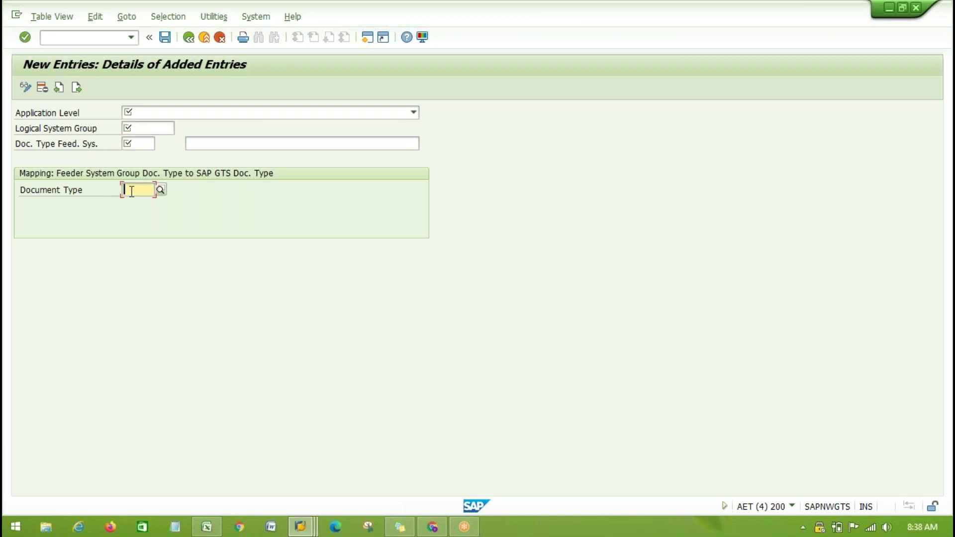
pyautogui.click(128, 129)
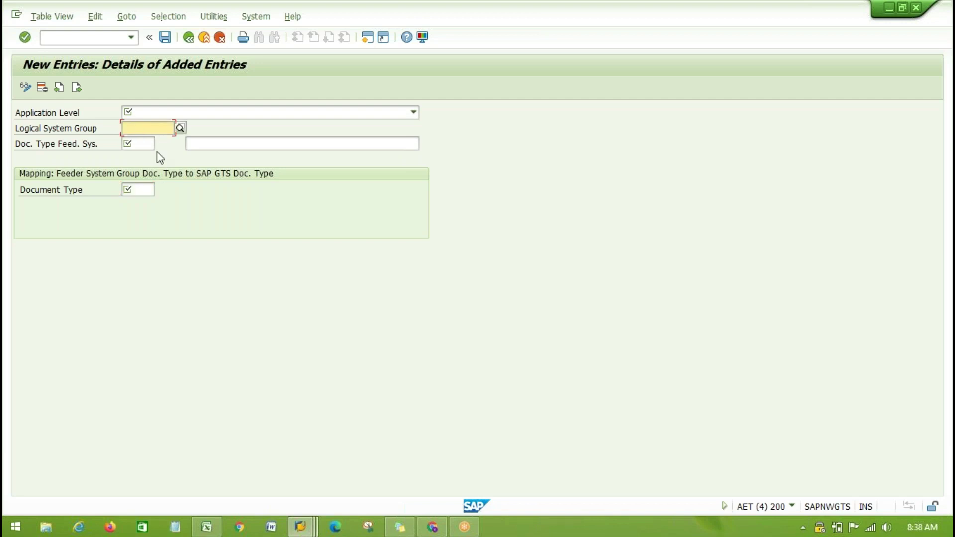
pyautogui.click(132, 144)
pyautogui.click(135, 190)
pyautogui.click(133, 148)
pyautogui.click(137, 189)
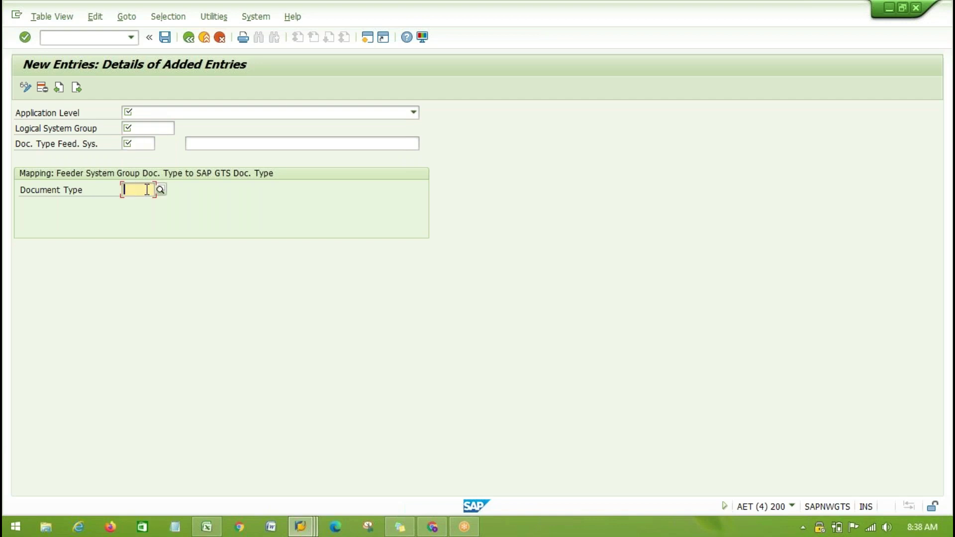
# Step: Discard the unfinished mapping without saving and return to the Select Activity dialog
pyautogui.click(188, 37)
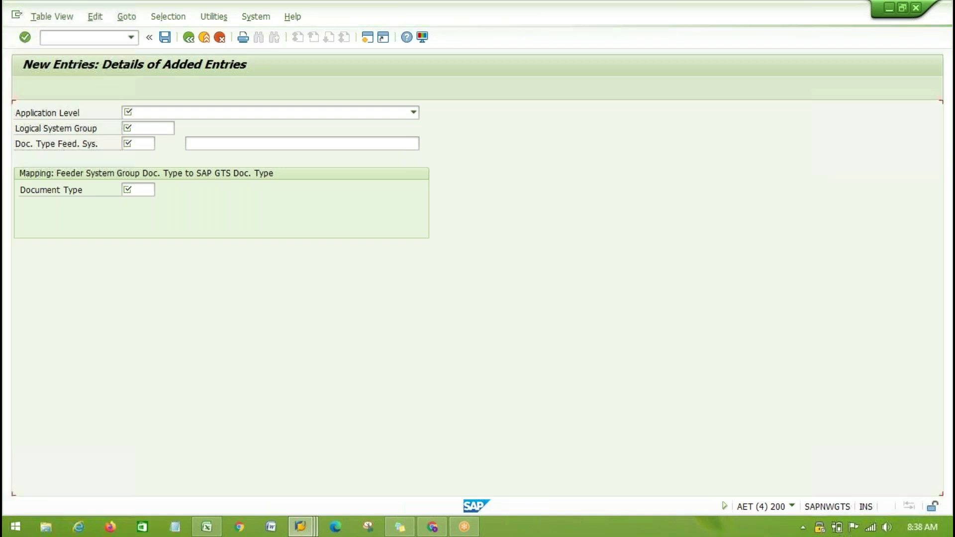
pyautogui.click(220, 37)
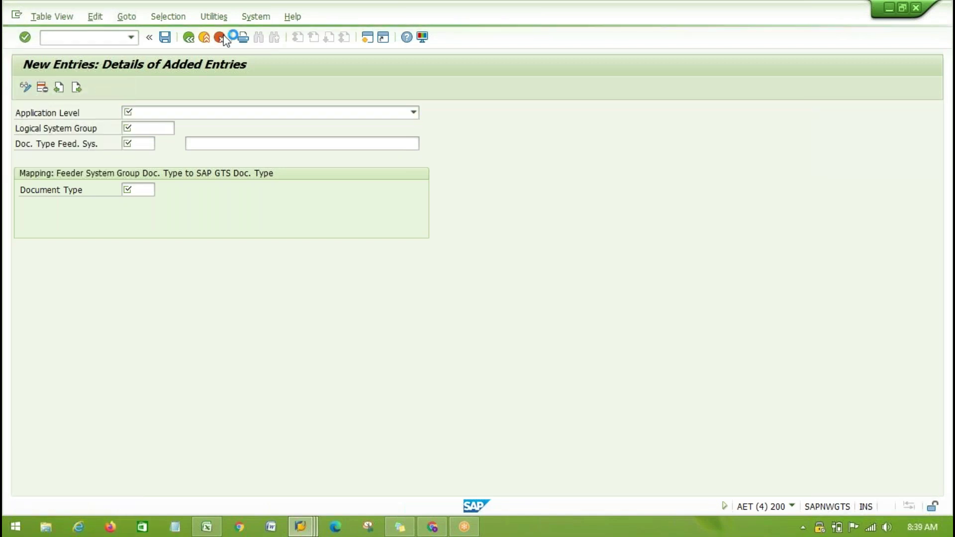
pyautogui.click(192, 258)
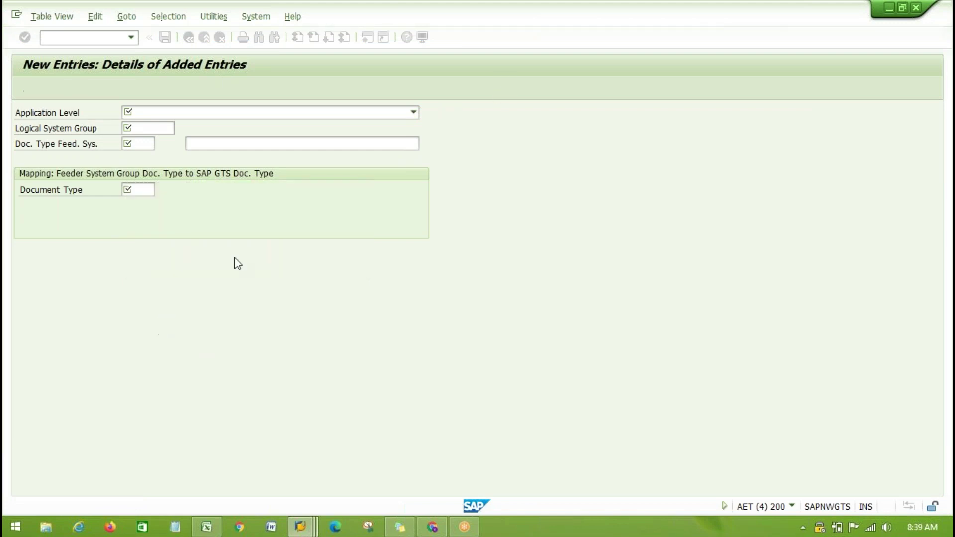
pyautogui.click(189, 37)
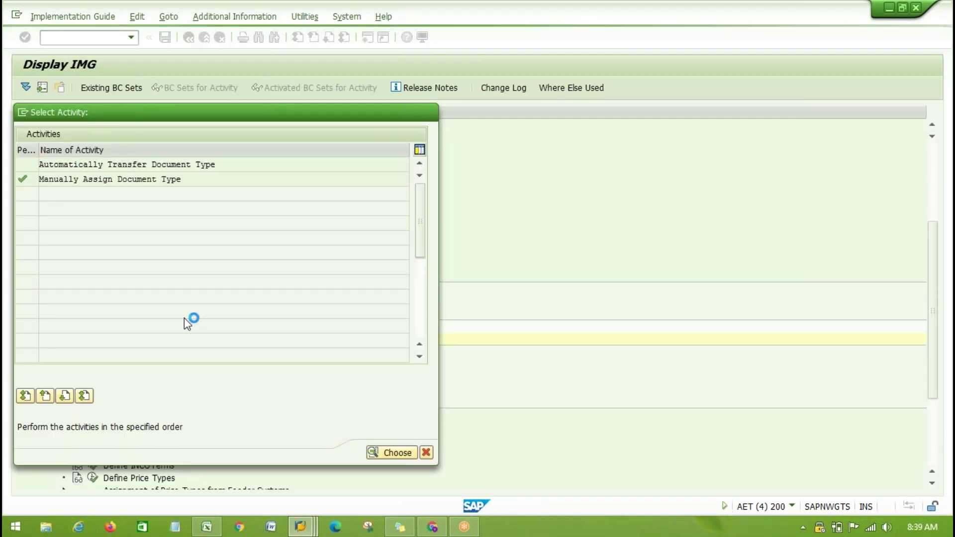
# Step: Run Define Group of Logical Systems and view the ECC GROUP entry's details
pyautogui.scroll(5, 189, 323)
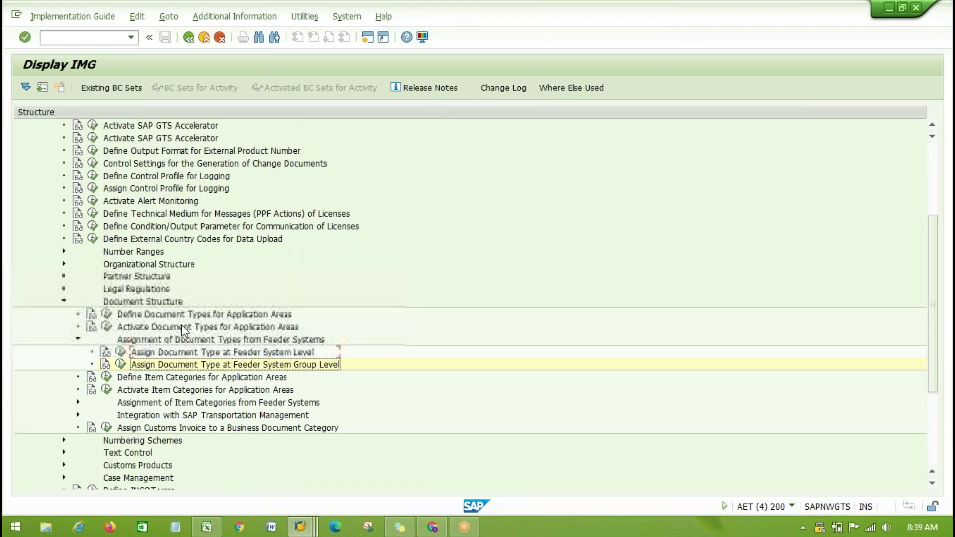
pyautogui.click(93, 239)
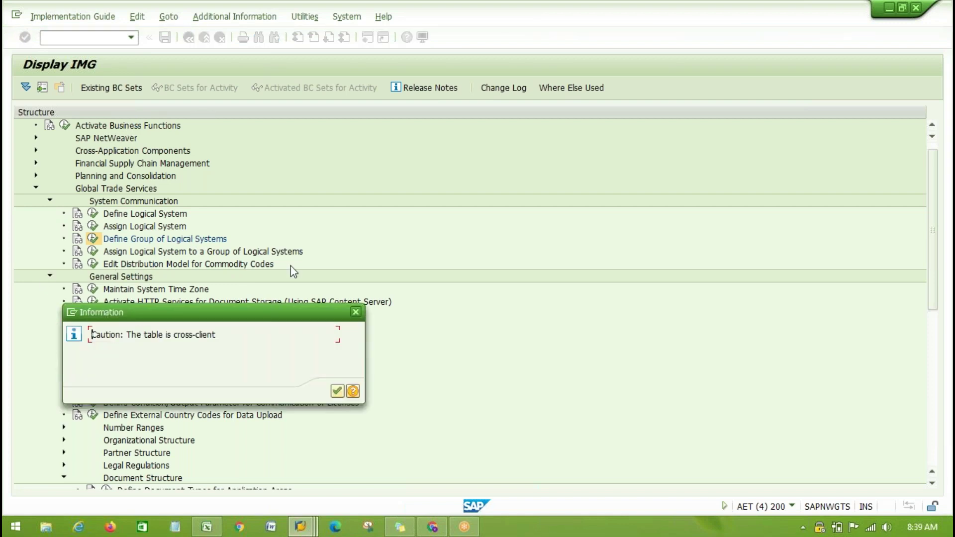
pyautogui.click(337, 391)
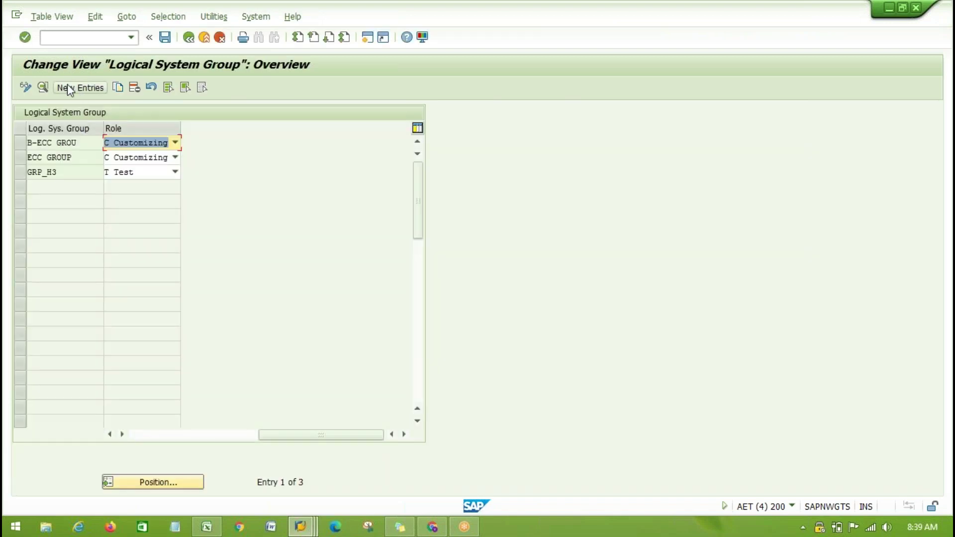
pyautogui.click(30, 157)
pyautogui.click(43, 87)
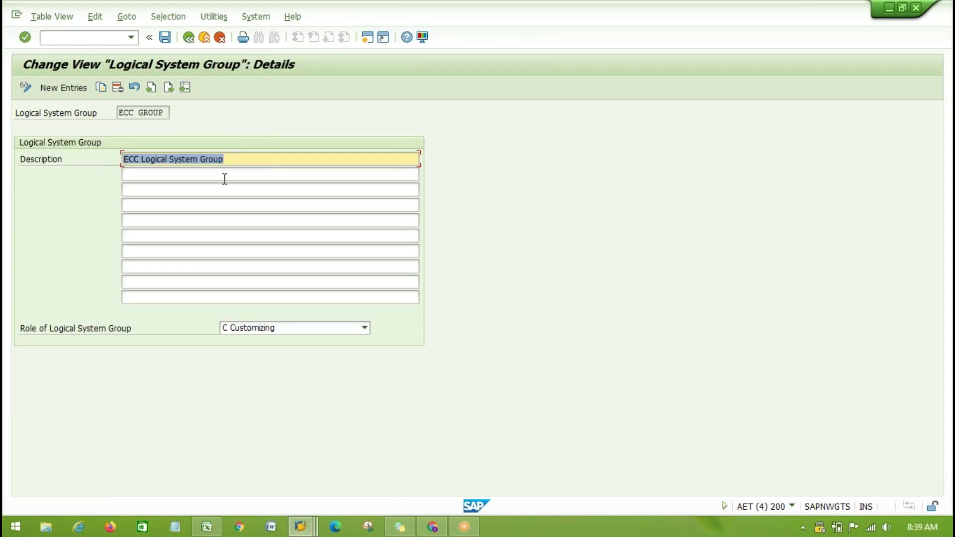
# Step: Return to the IMG and run Assign Logical System to a Group of Logical Systems
pyautogui.click(189, 39)
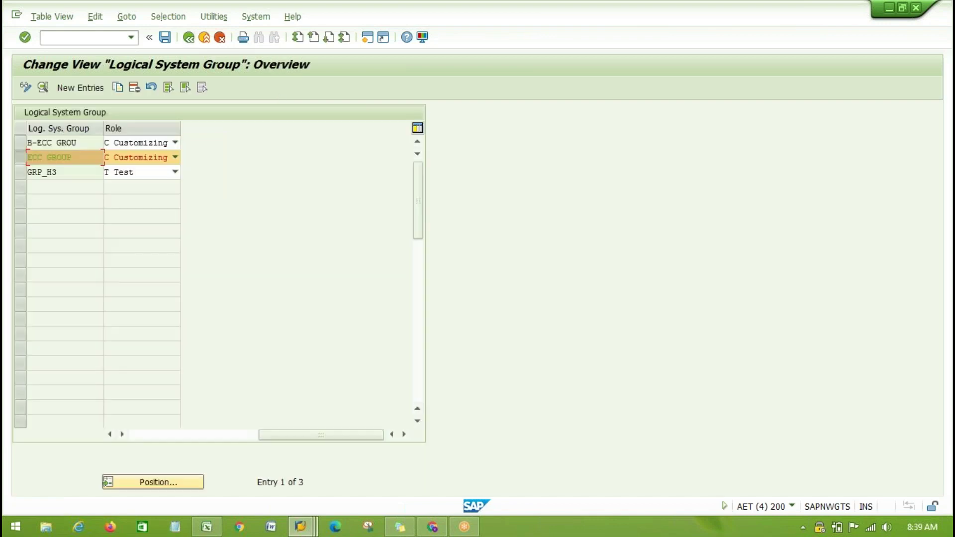
pyautogui.click(187, 38)
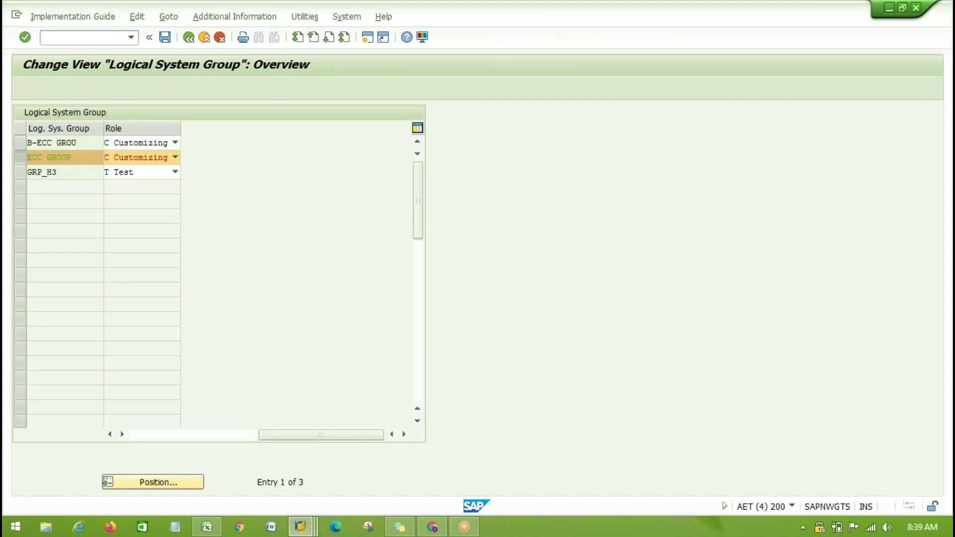
pyautogui.click(139, 253)
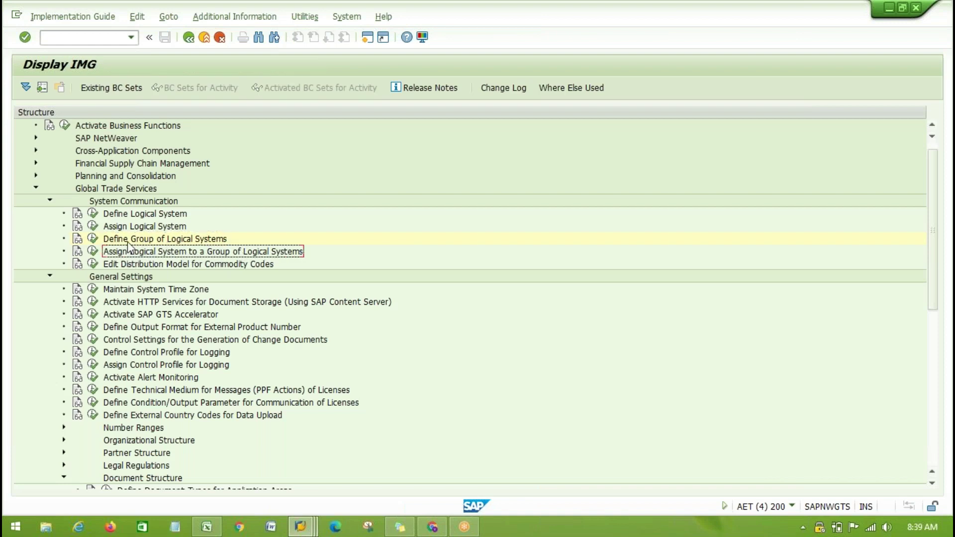
pyautogui.click(92, 251)
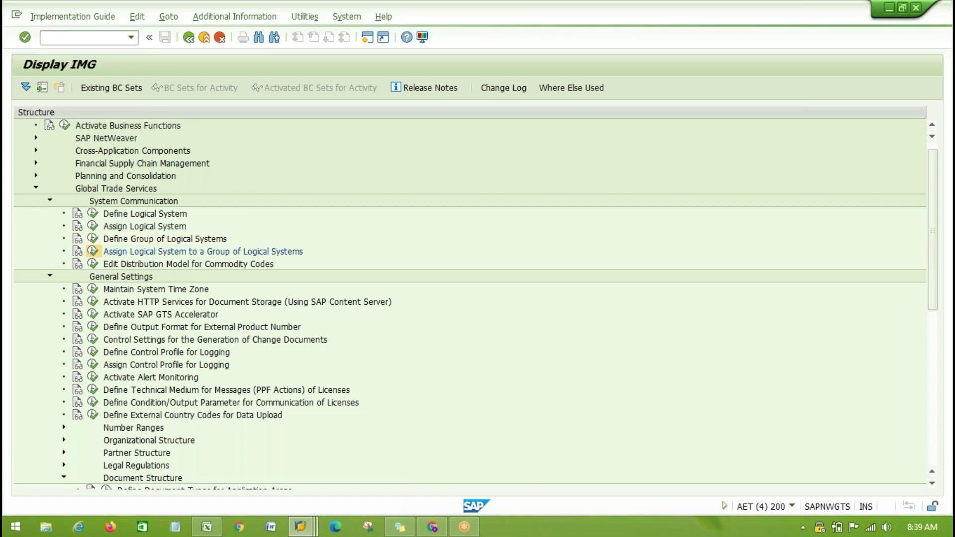
# Step: Add a new logical system assignment entry, entering logical system DR1CLN100 and moving to the group field
pyautogui.click(337, 391)
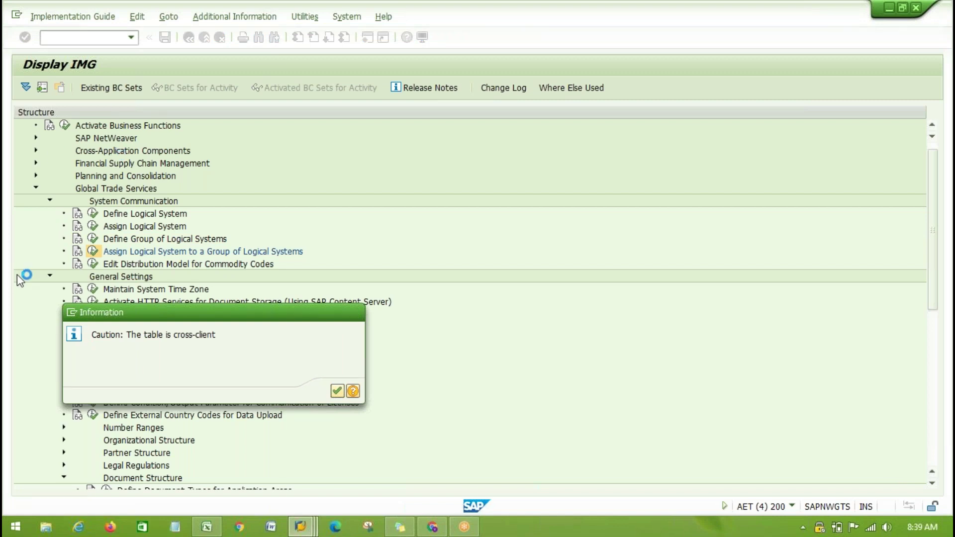
pyautogui.click(80, 87)
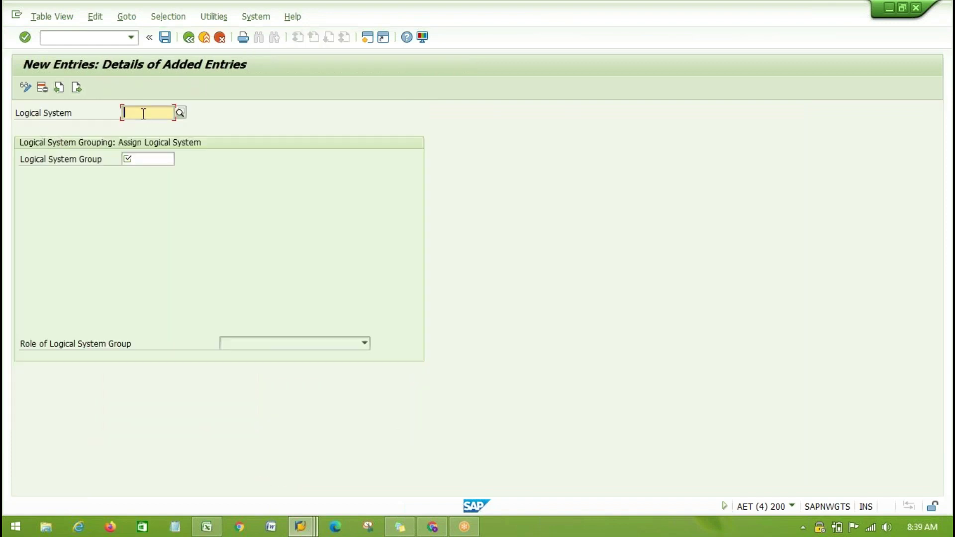
pyautogui.write('DR1CLN100')
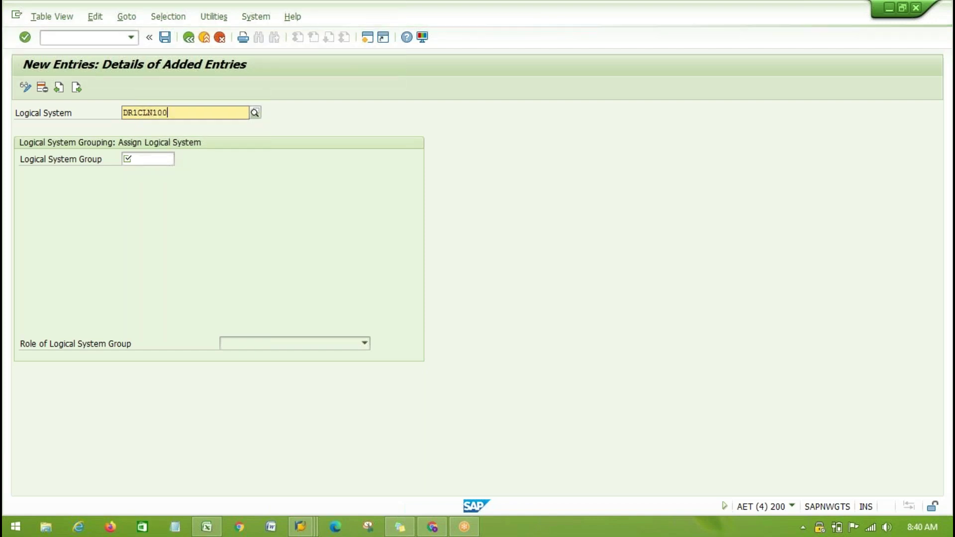
pyautogui.click(137, 159)
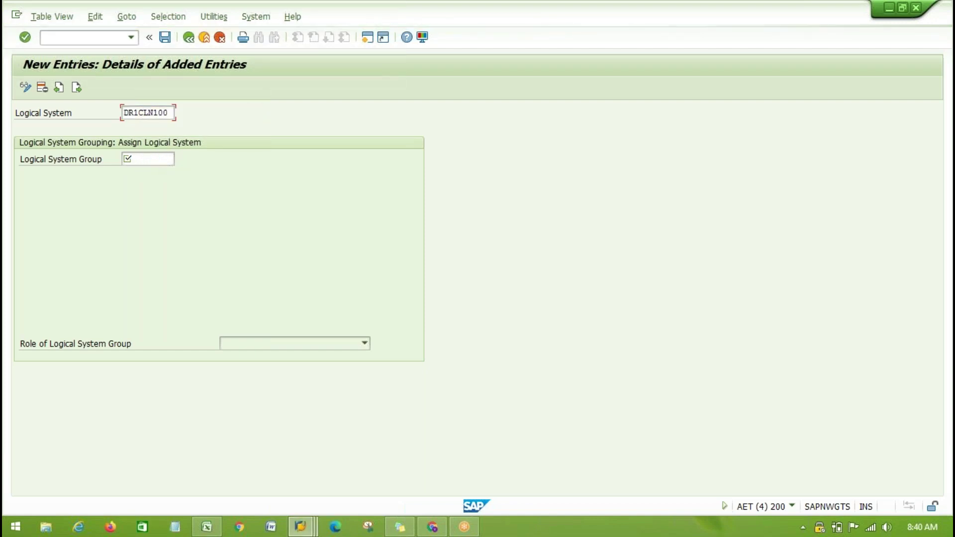
pyautogui.click(139, 114)
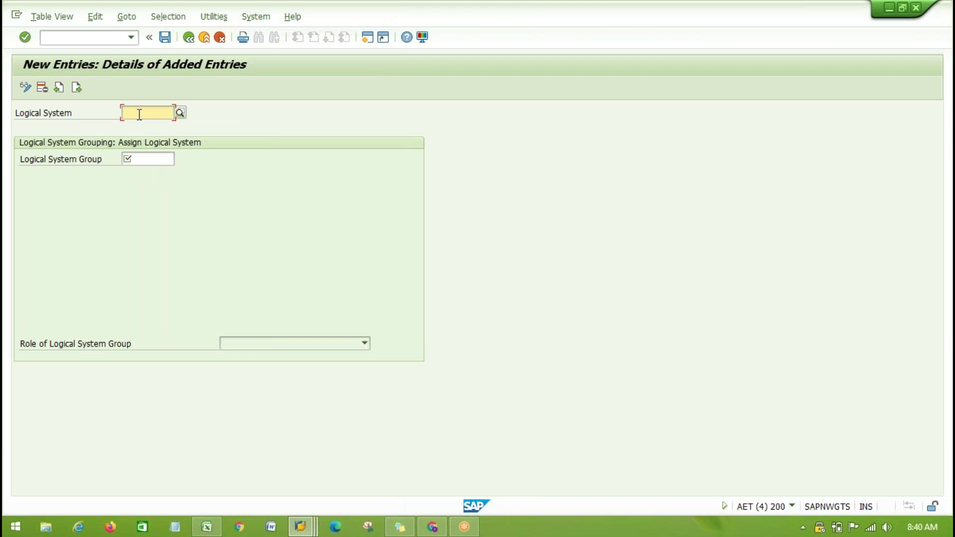
pyautogui.click(142, 162)
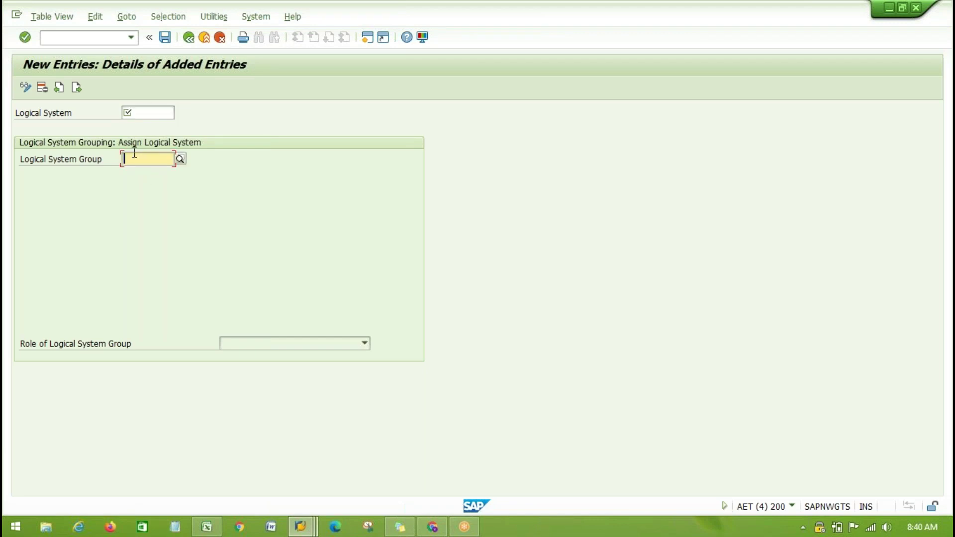
pyautogui.click(133, 114)
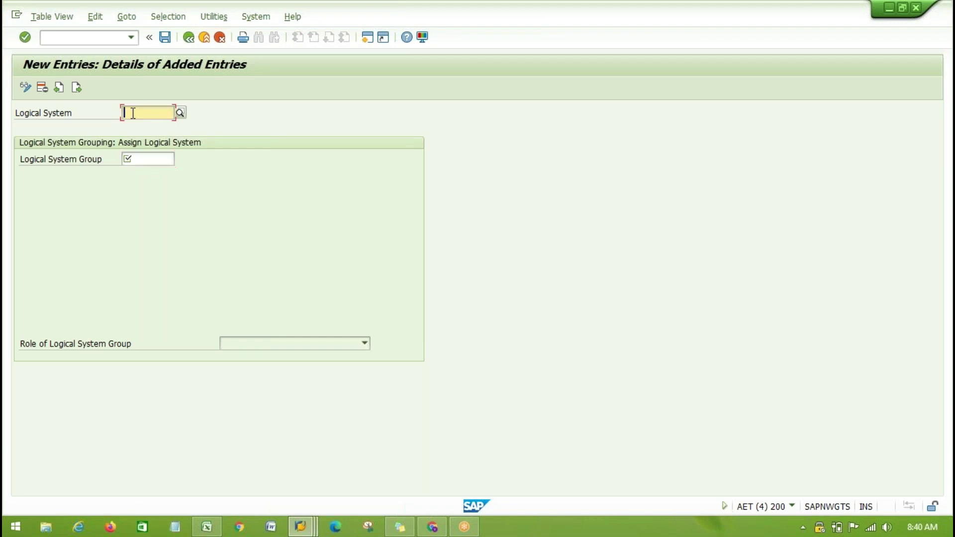
pyautogui.click(141, 160)
pyautogui.click(140, 113)
pyautogui.click(141, 162)
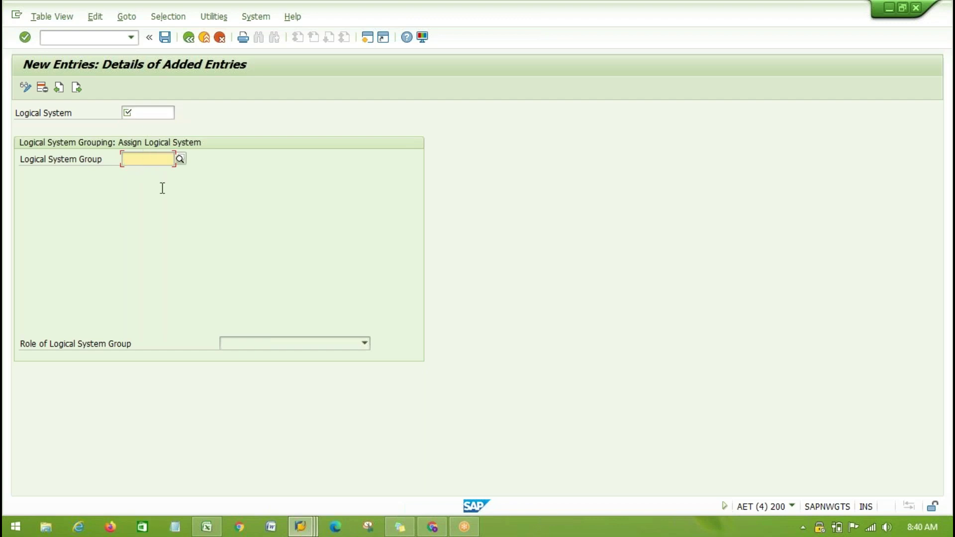
pyautogui.click(139, 112)
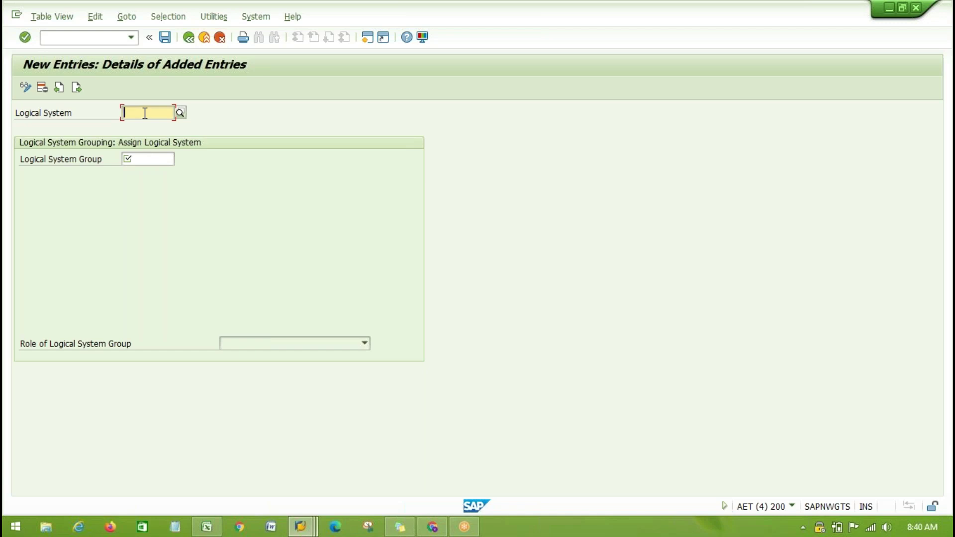
pyautogui.click(139, 158)
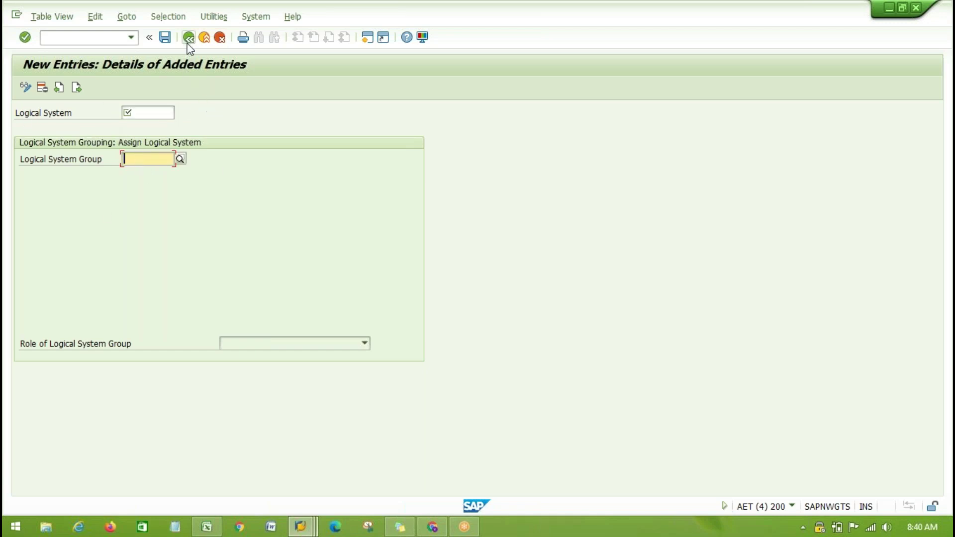